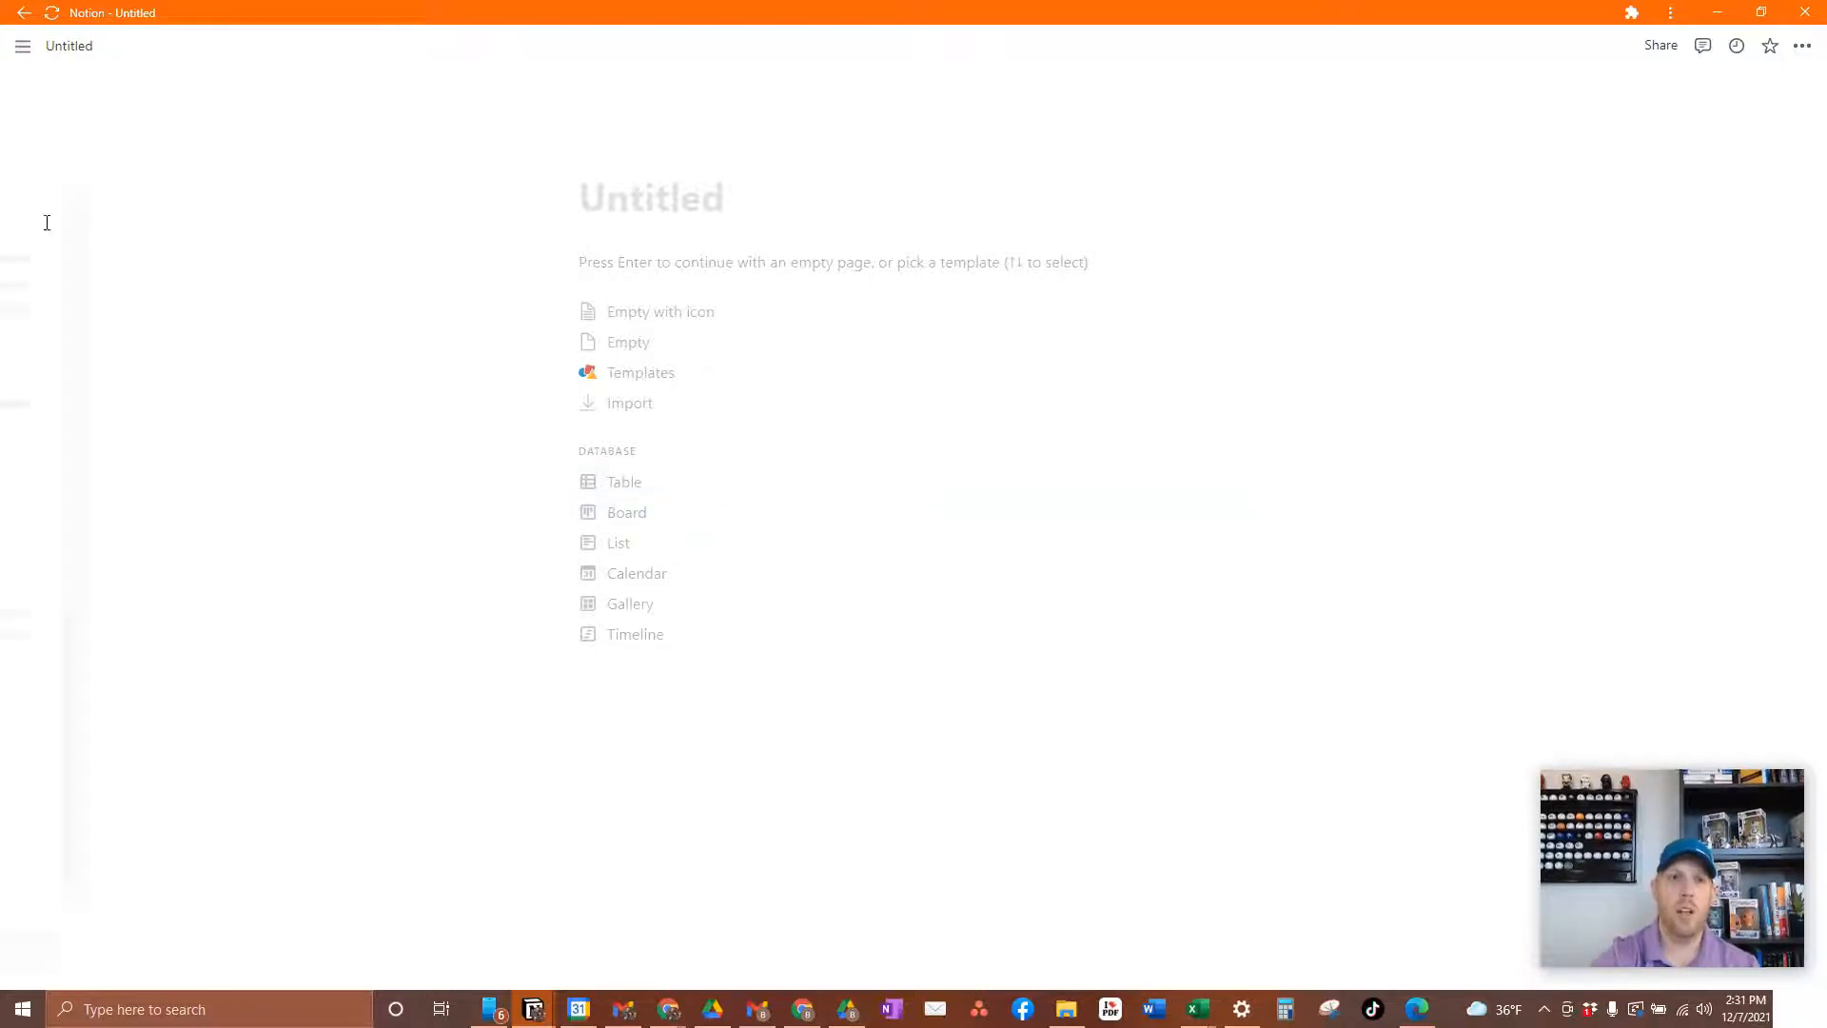
Step: Title the new blank page "To-Do List", and briefly lock the sidebar open before collapsing it again
mouse_move(11, 66)
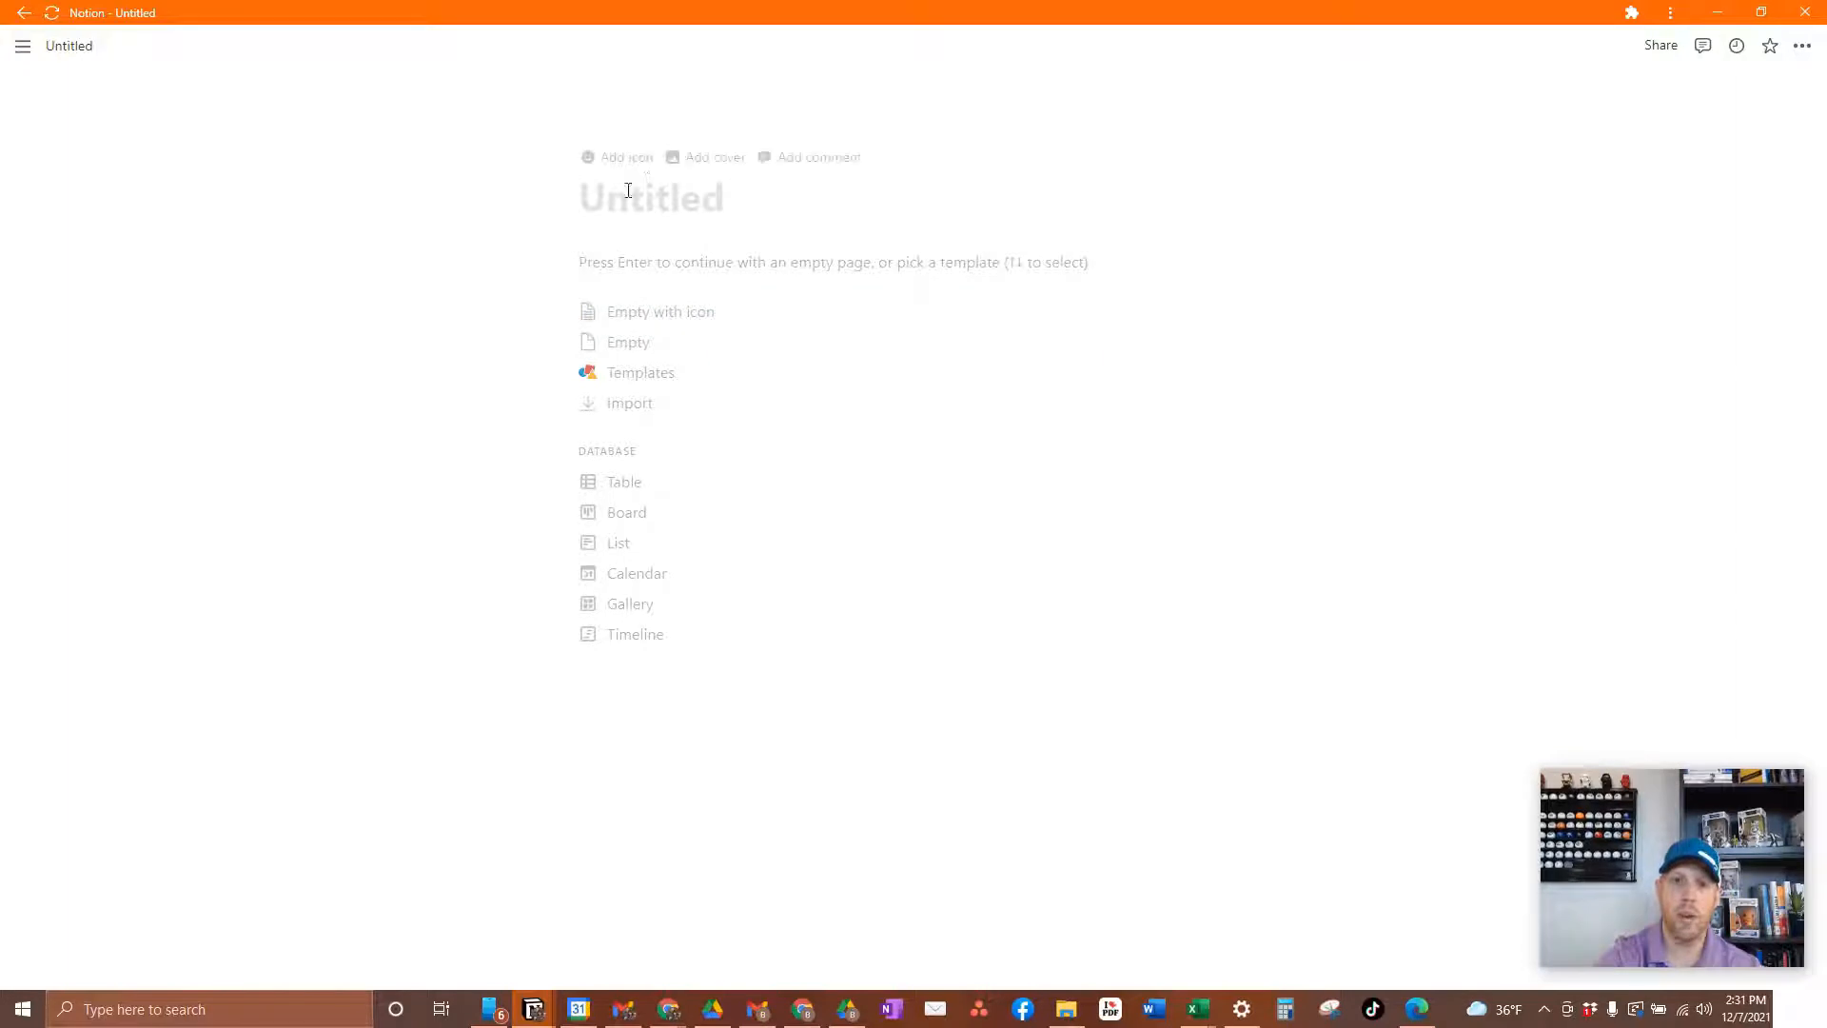
left_click(691, 195)
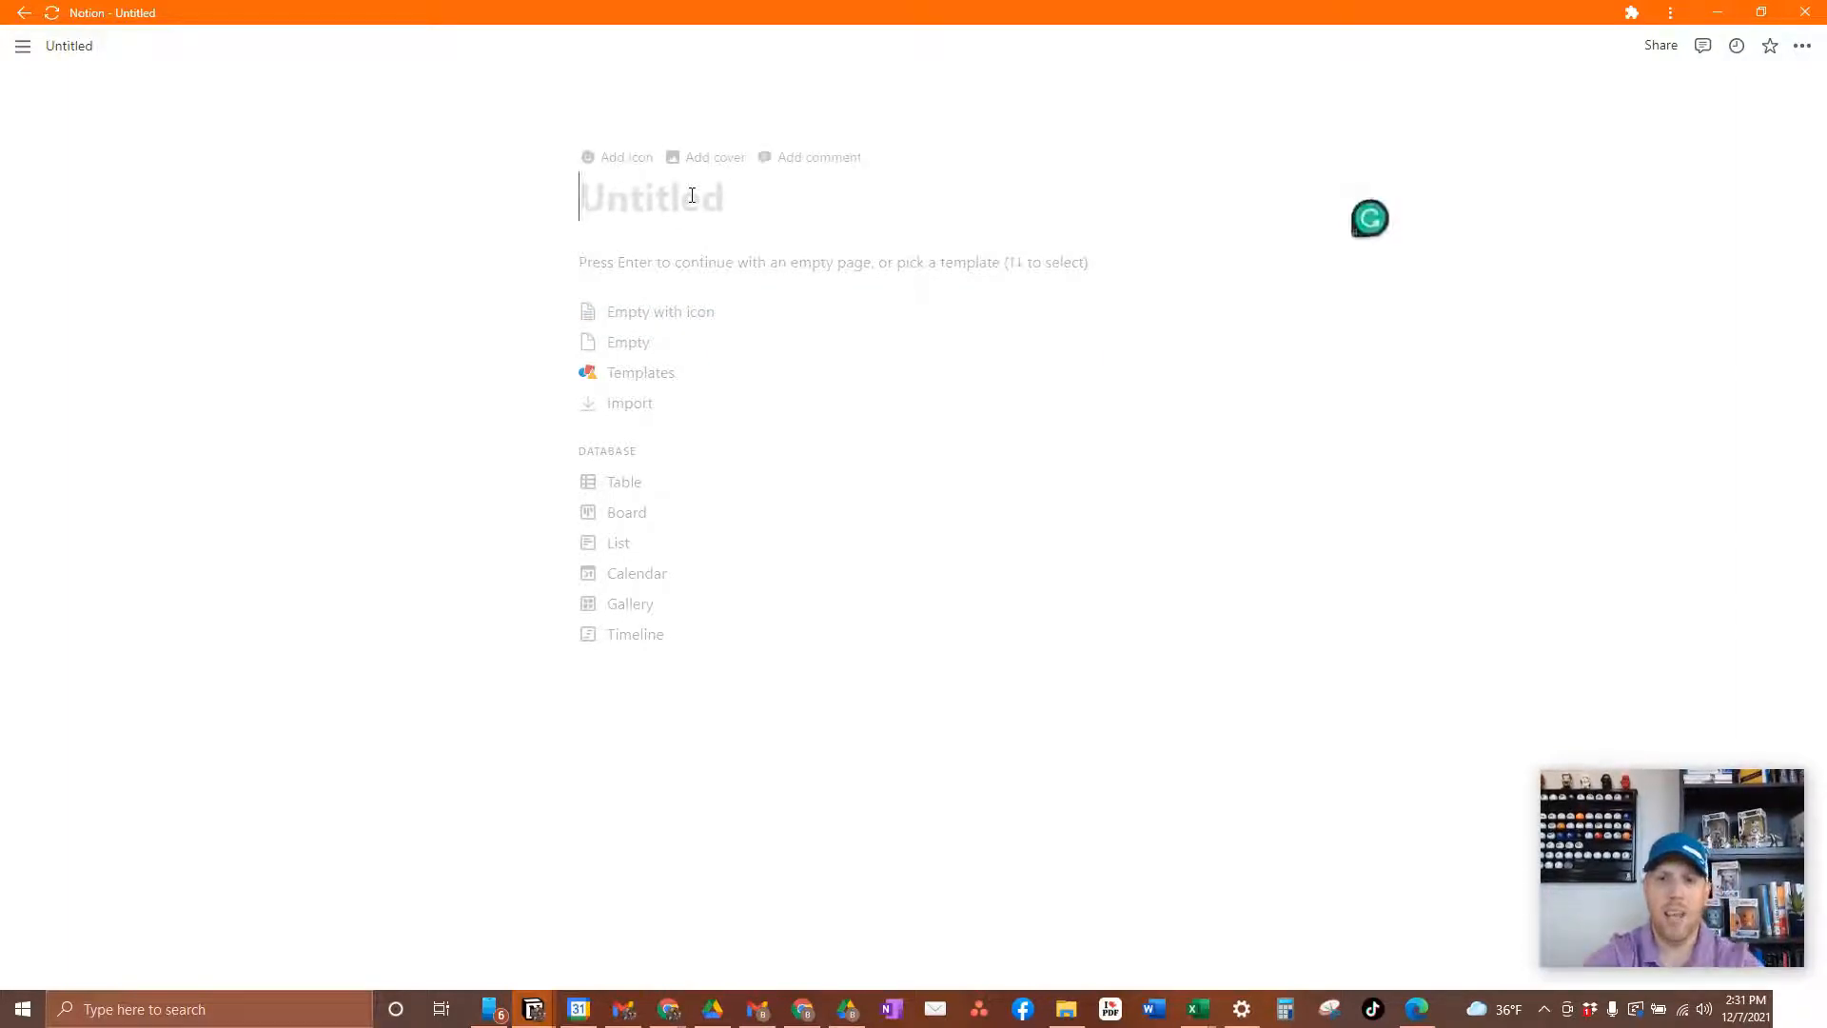
type("To")
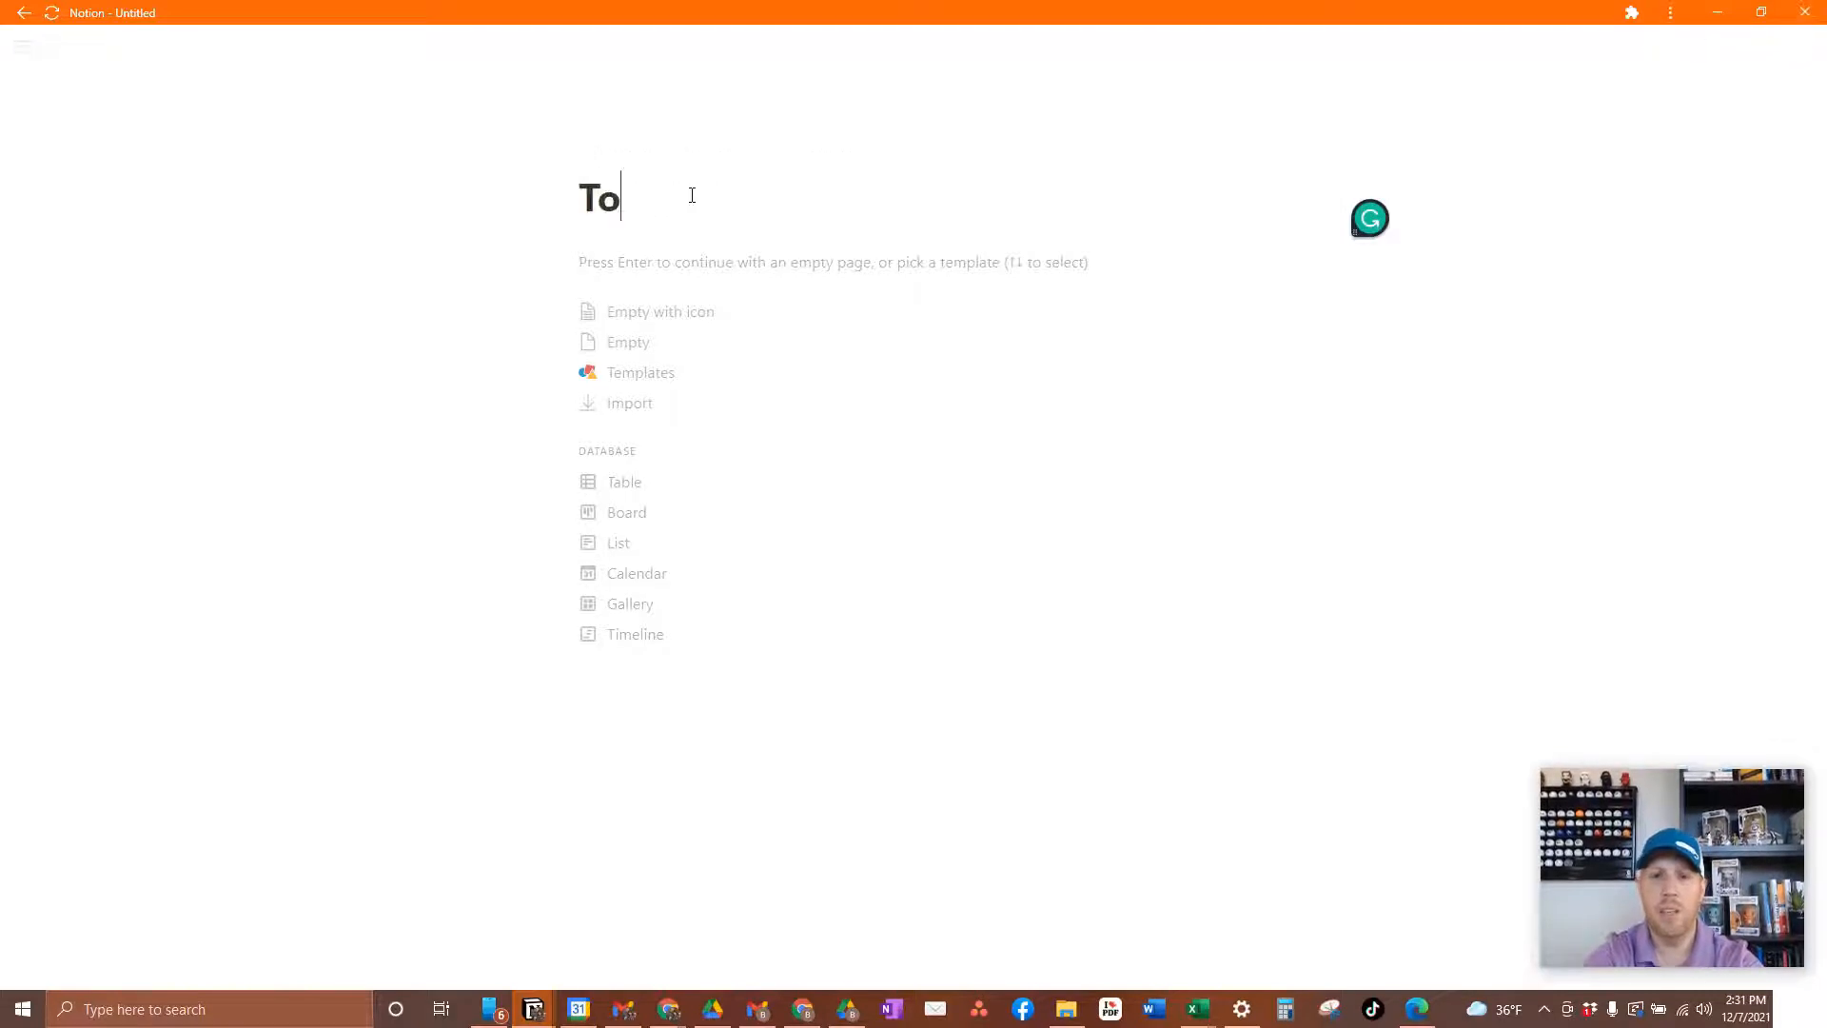
type("-Do List")
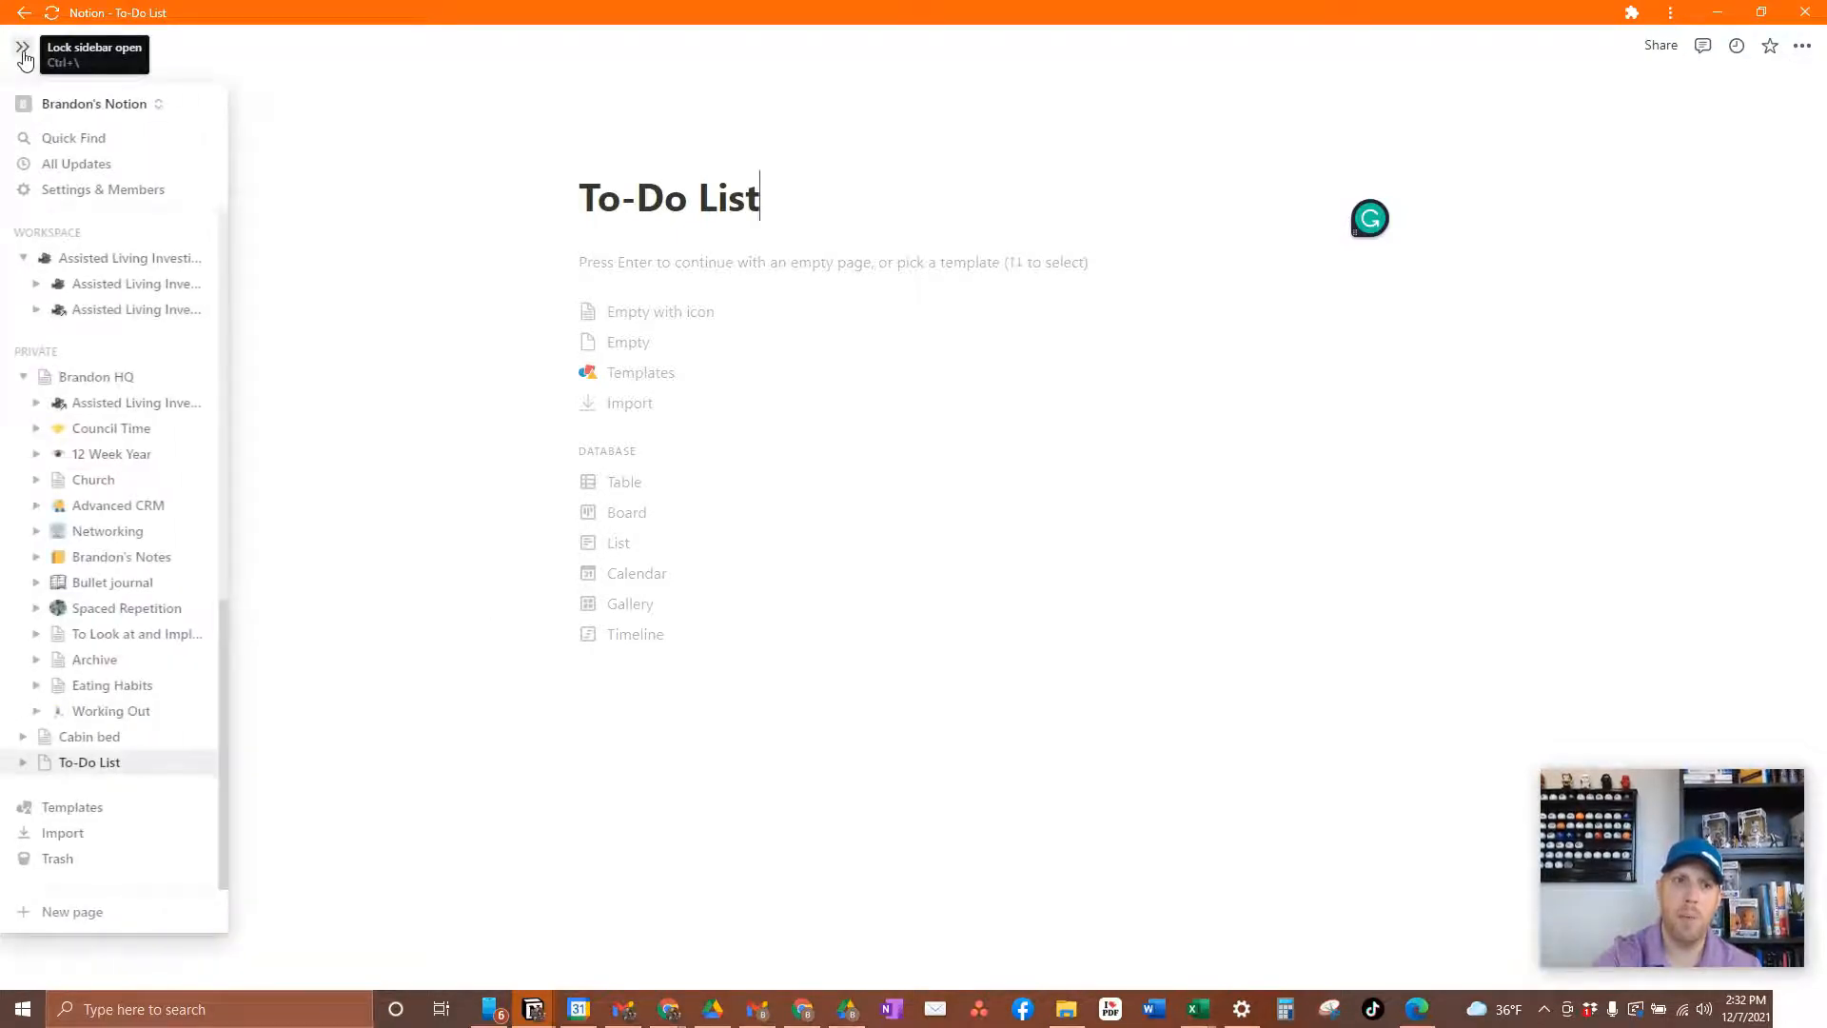
left_click(23, 53)
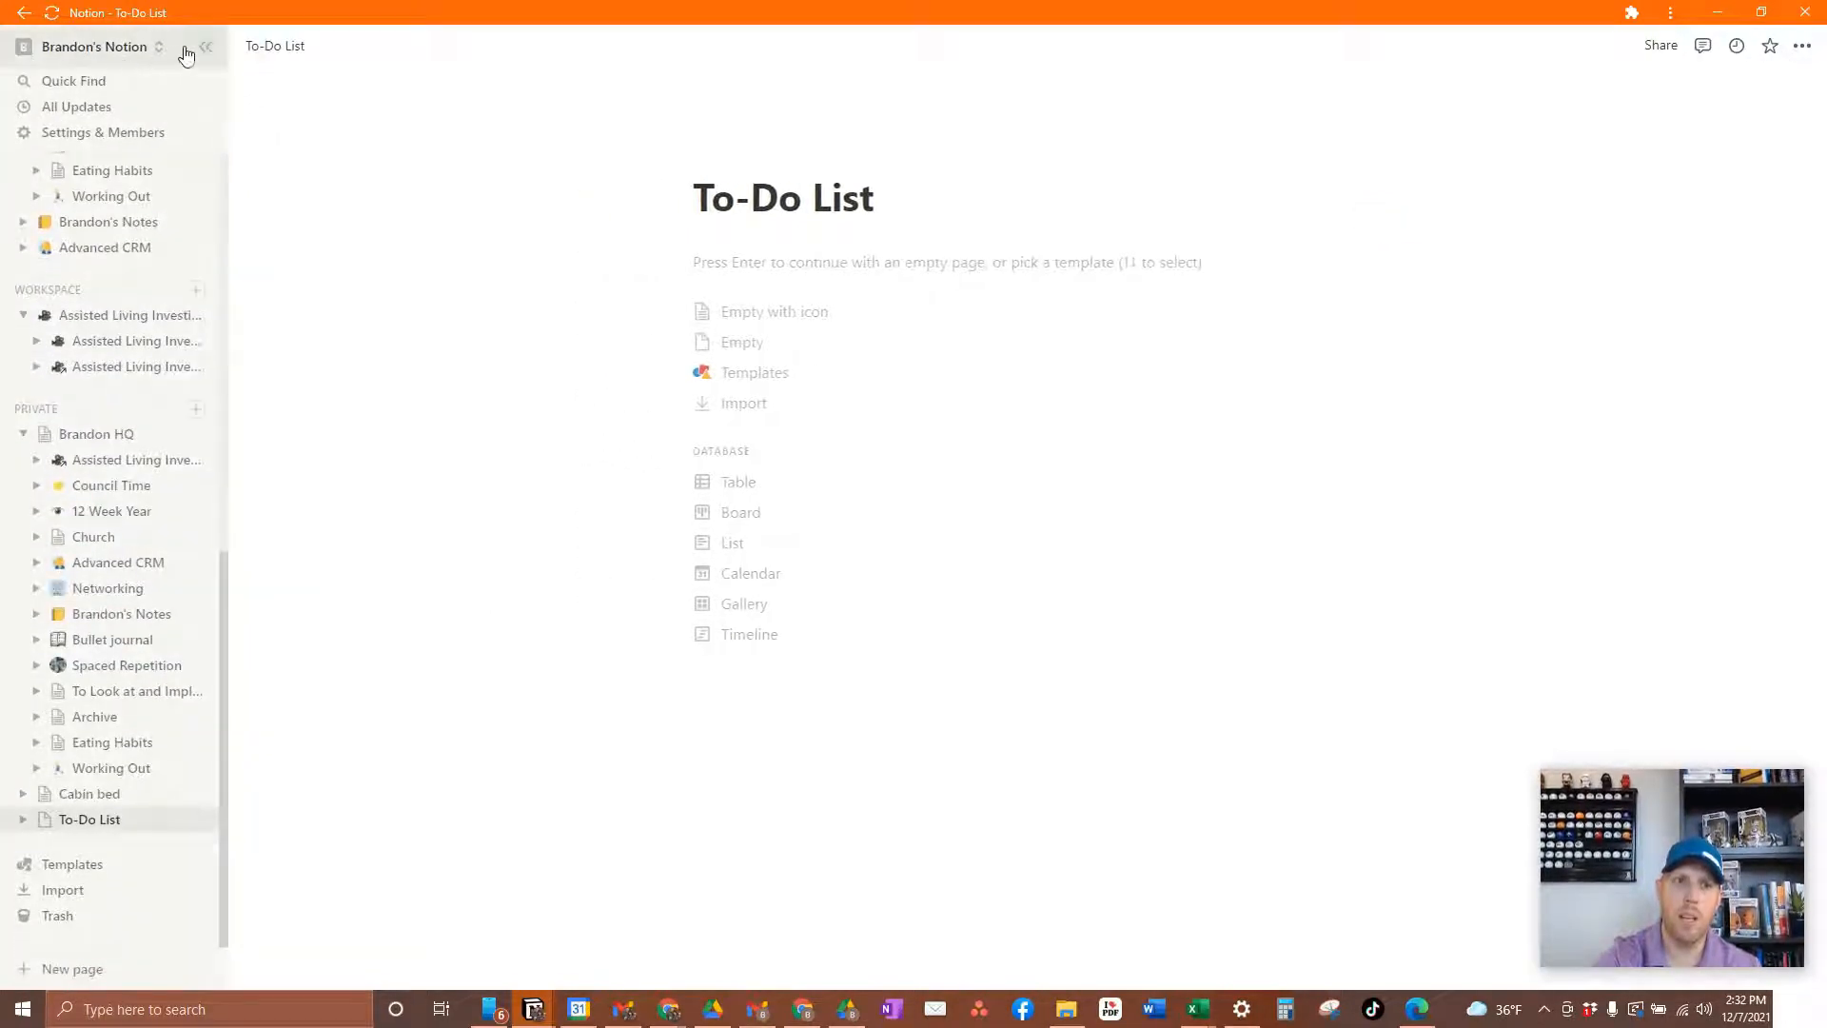
left_click(207, 50)
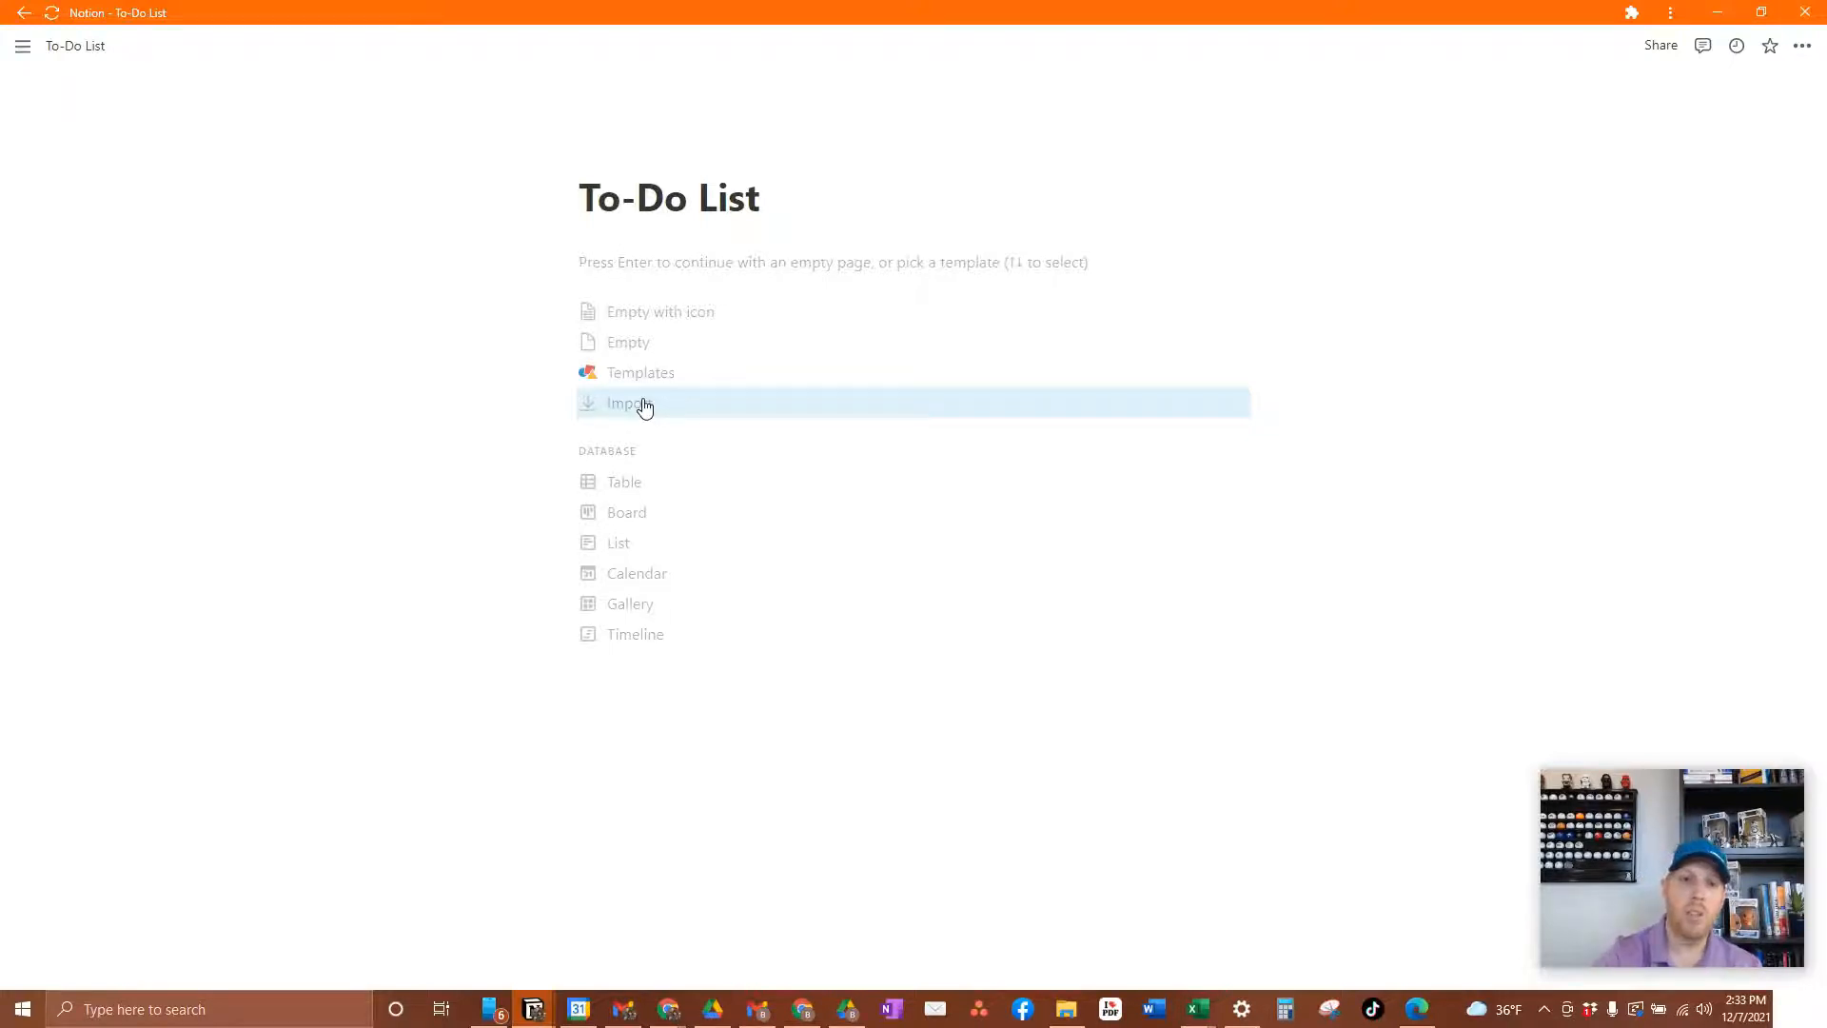
Step: Start the empty page body and examine the available block types, from basic blocks and databases to embeds and advanced blocks
left_click(631, 264)
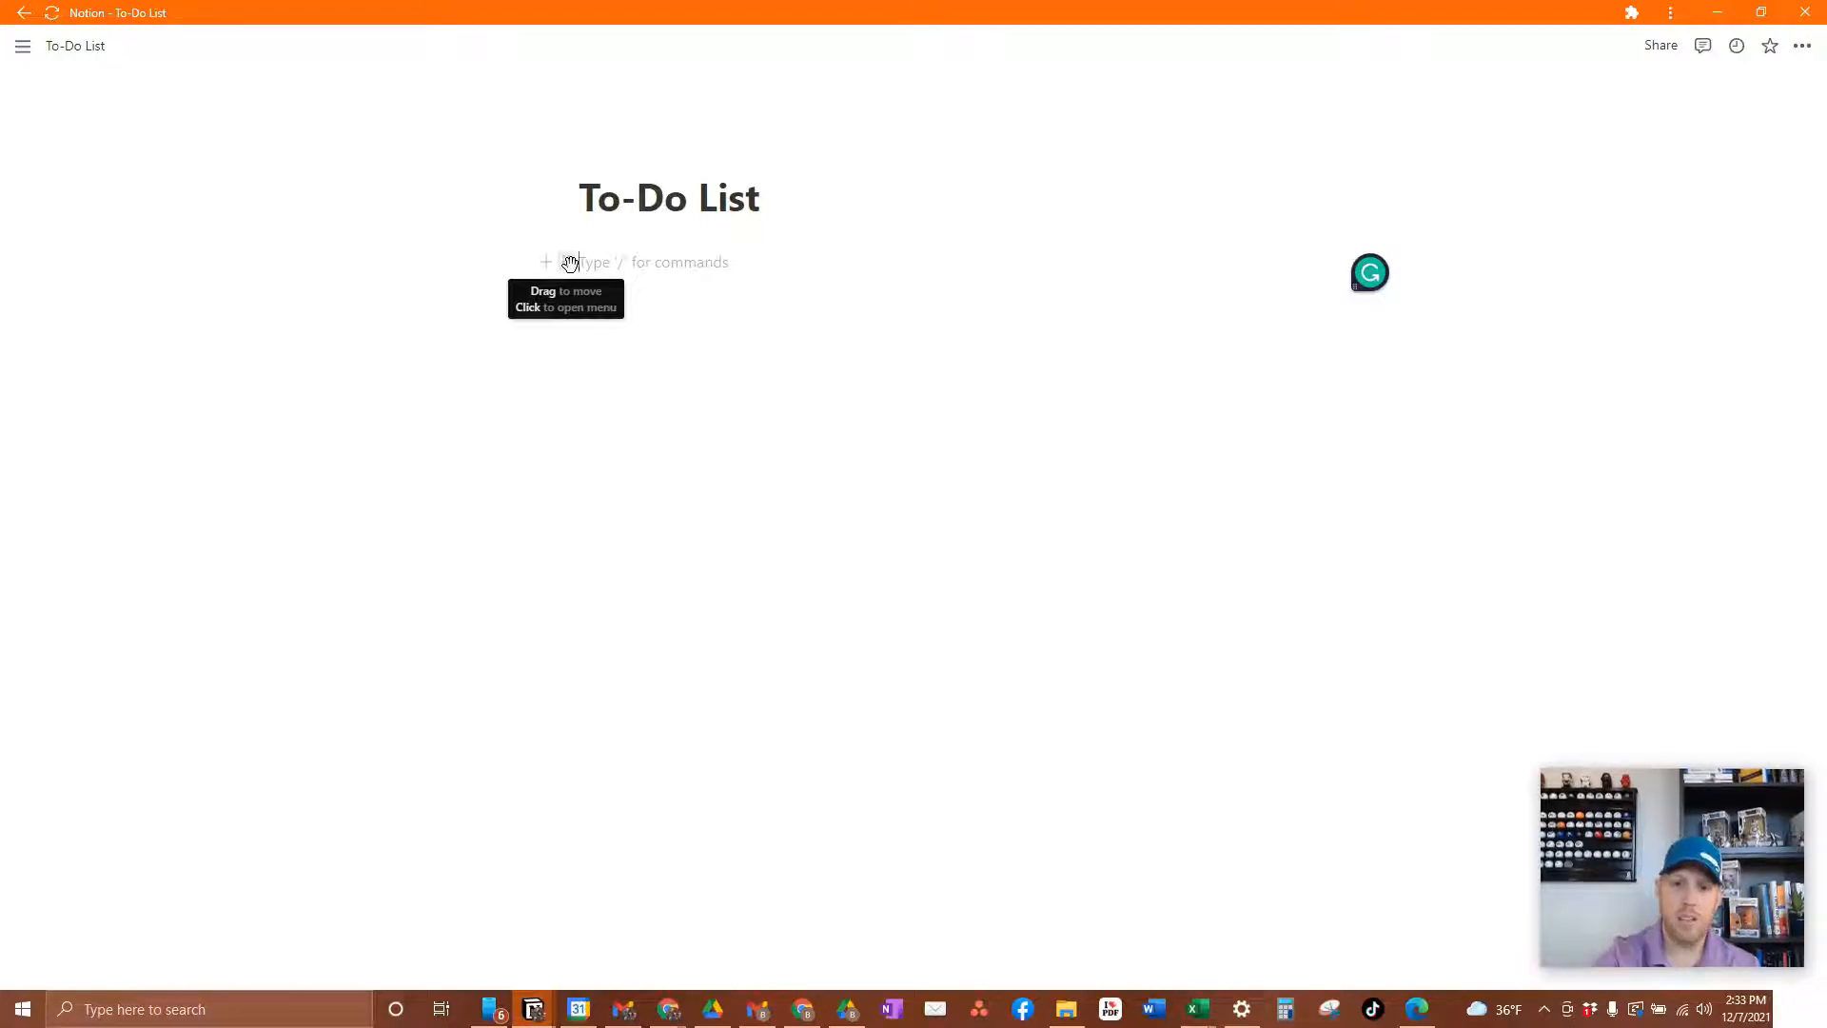
type("/")
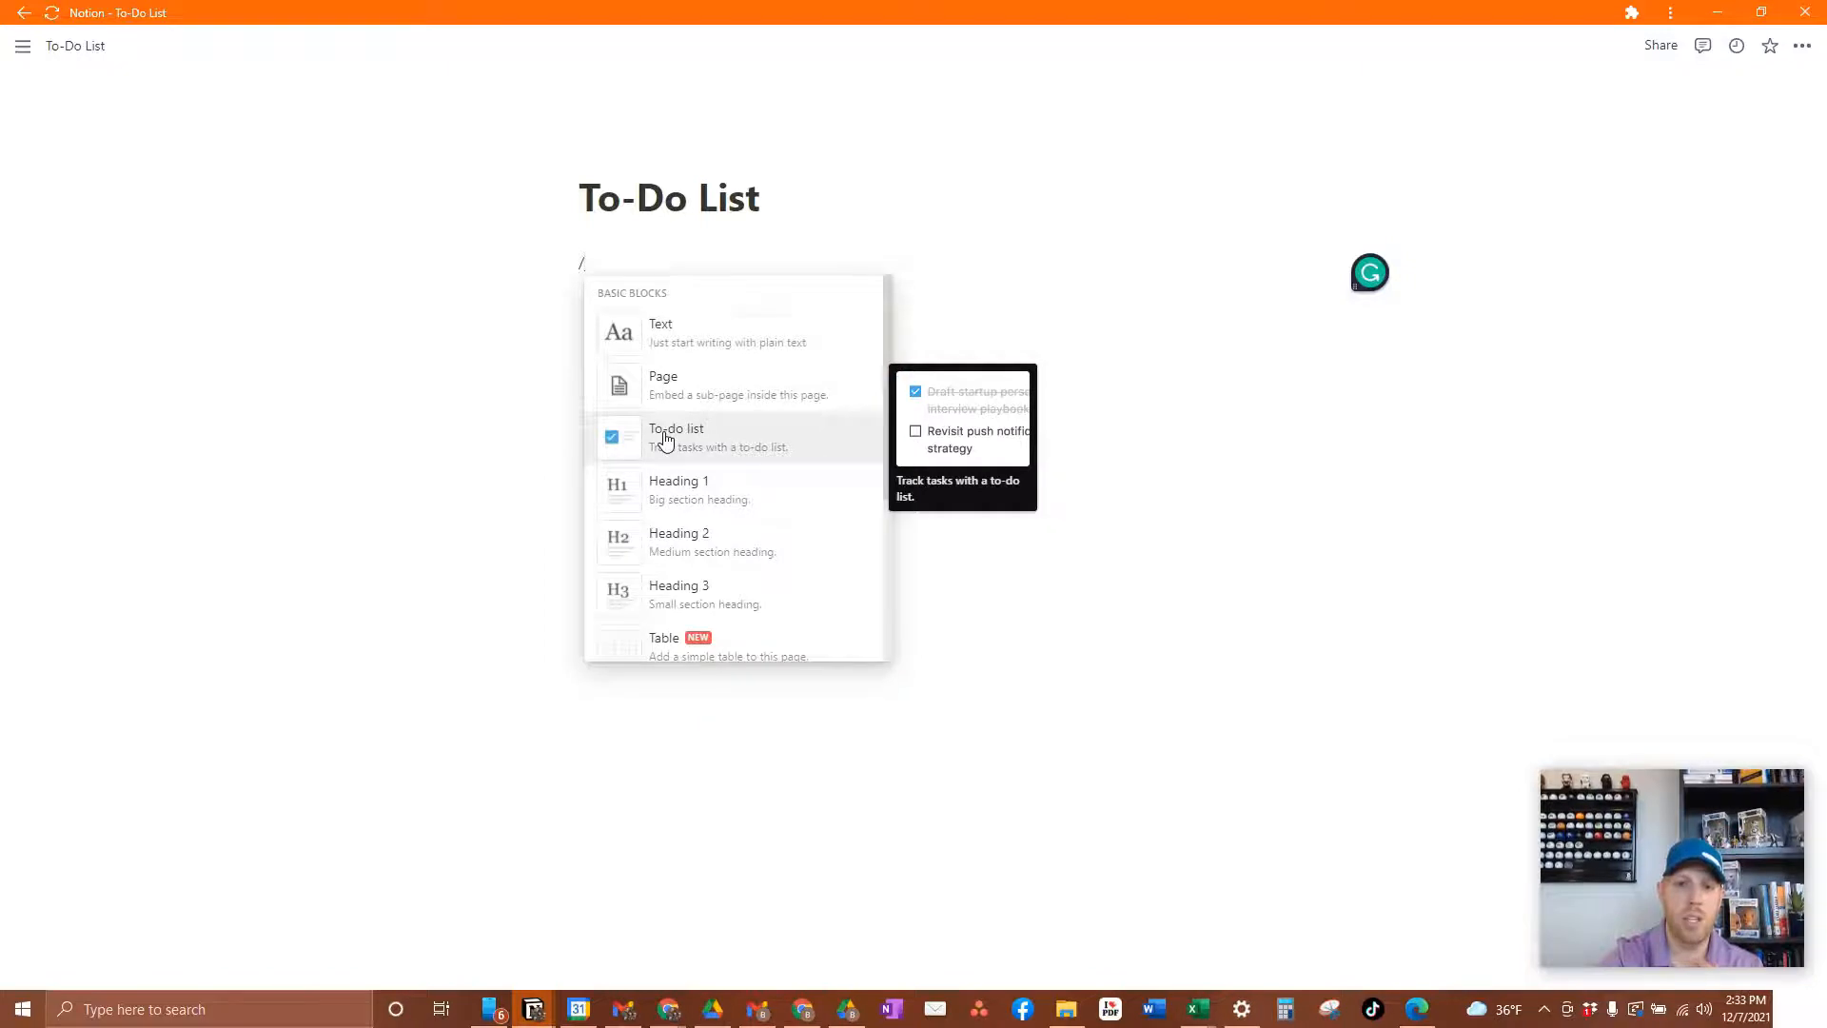
scroll(664, 439, "down", 3)
scroll(664, 439, "down", 5)
scroll(664, 439, "down", 2)
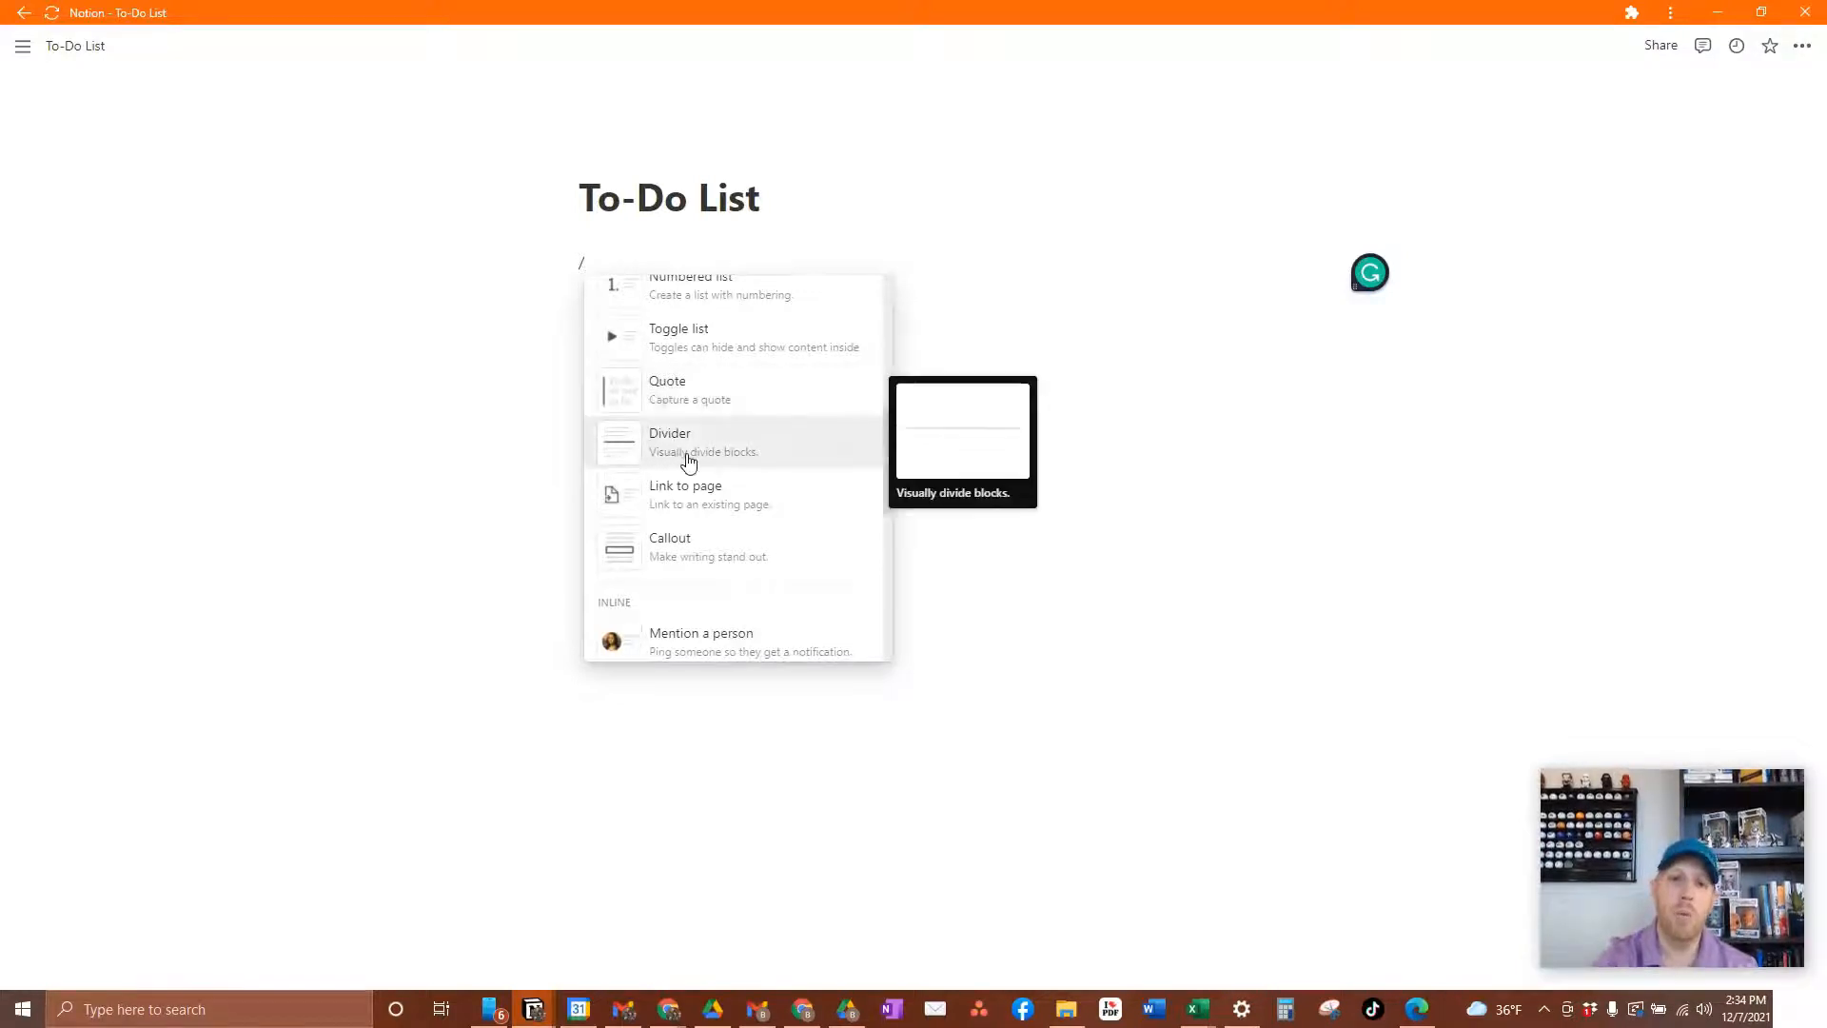
scroll(688, 461, "down", 3)
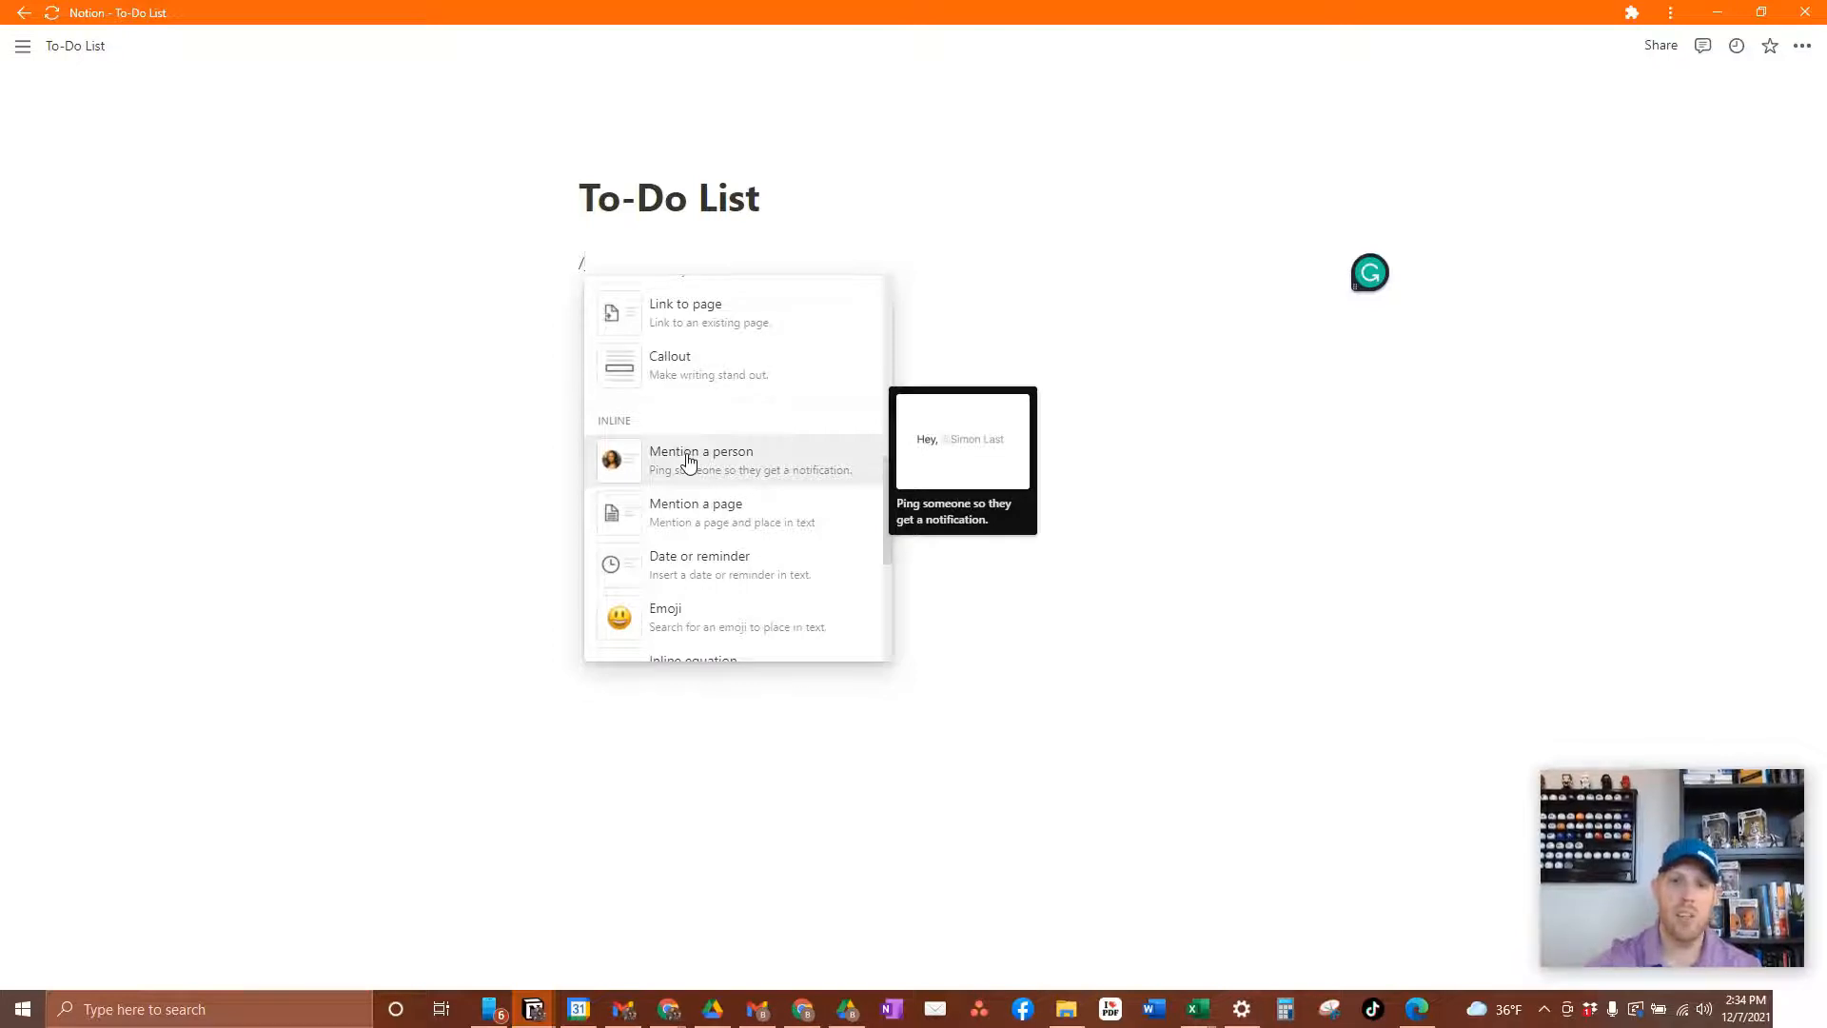
scroll(688, 462, "down", 4)
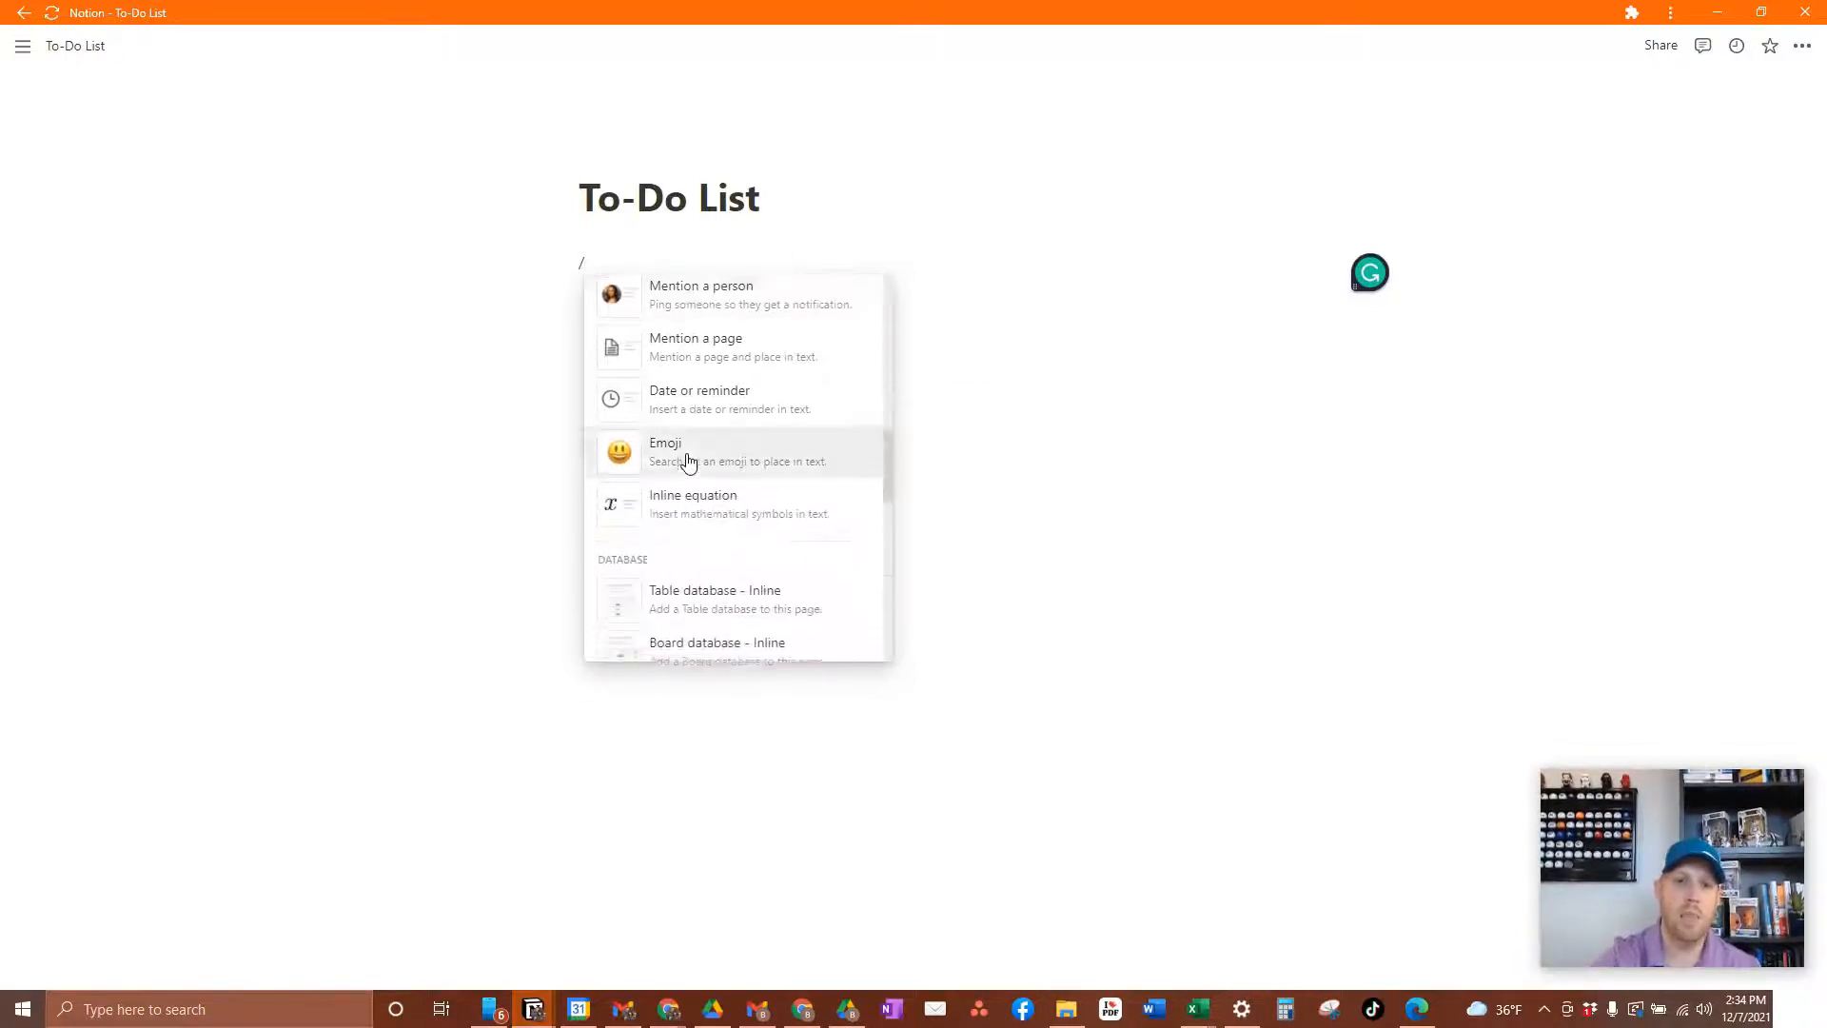
scroll(688, 462, "down", 8)
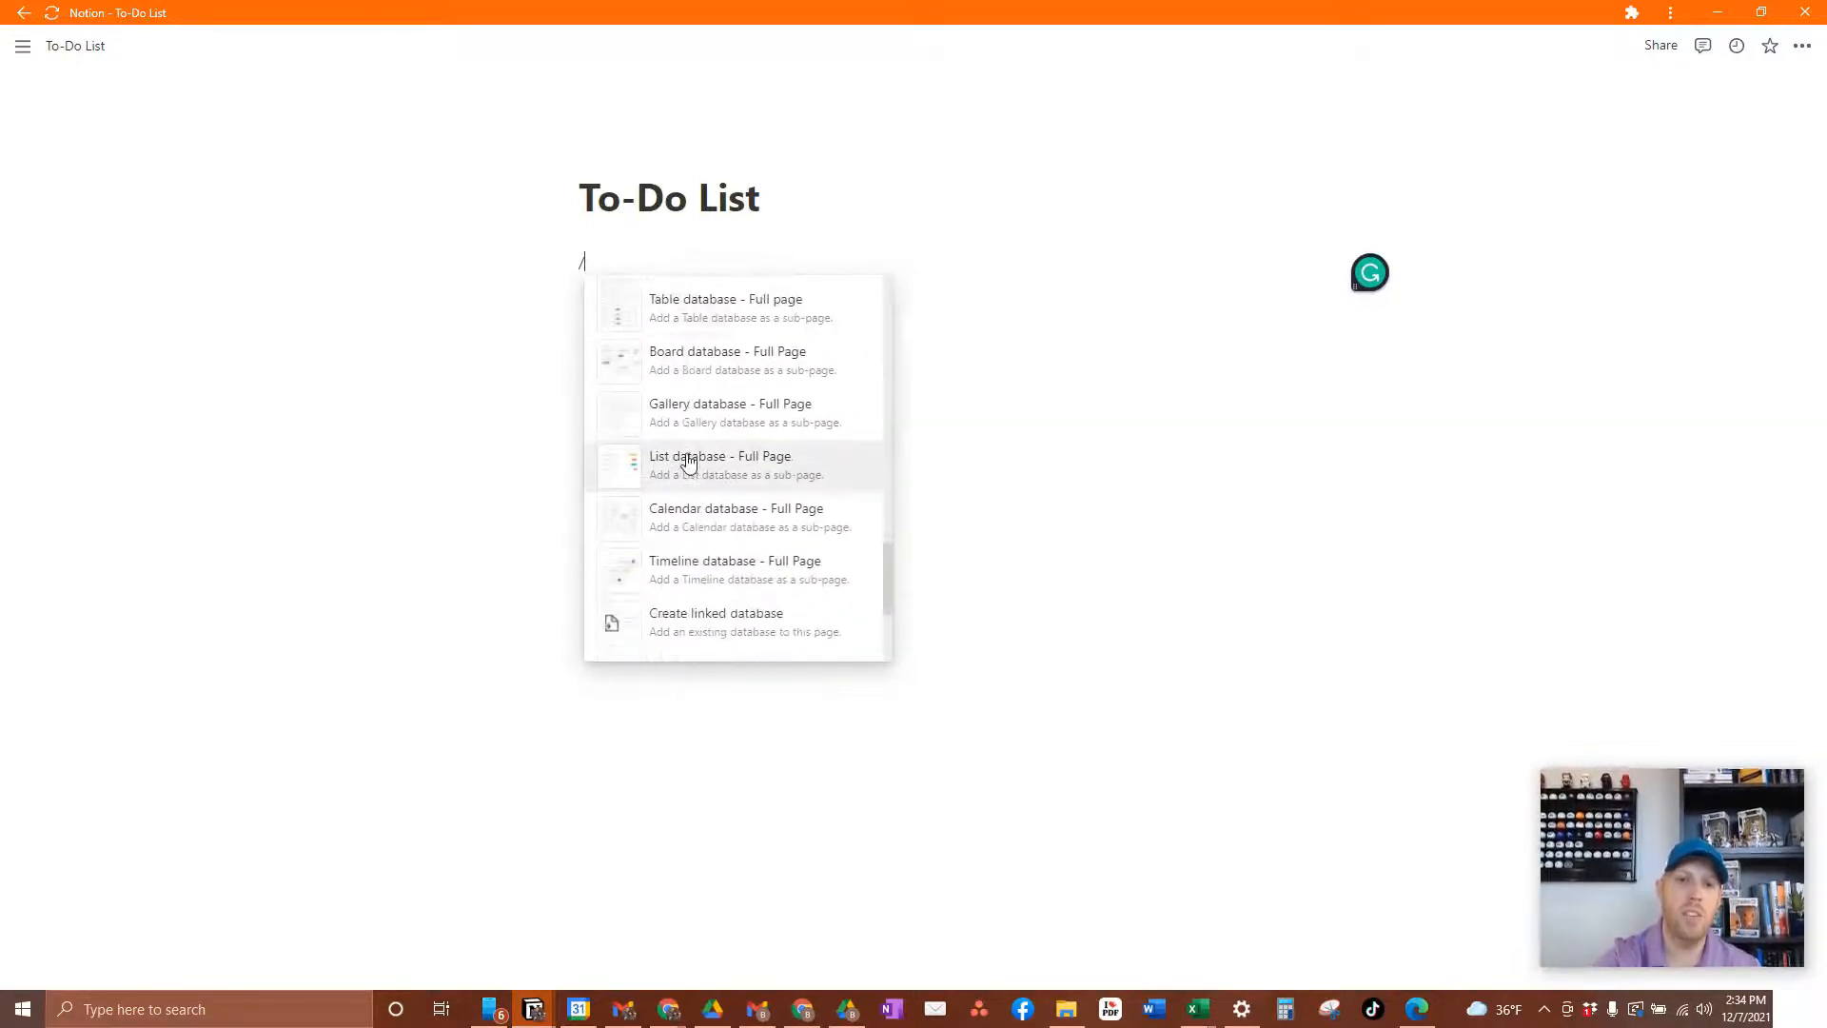
scroll(688, 461, "down", 3)
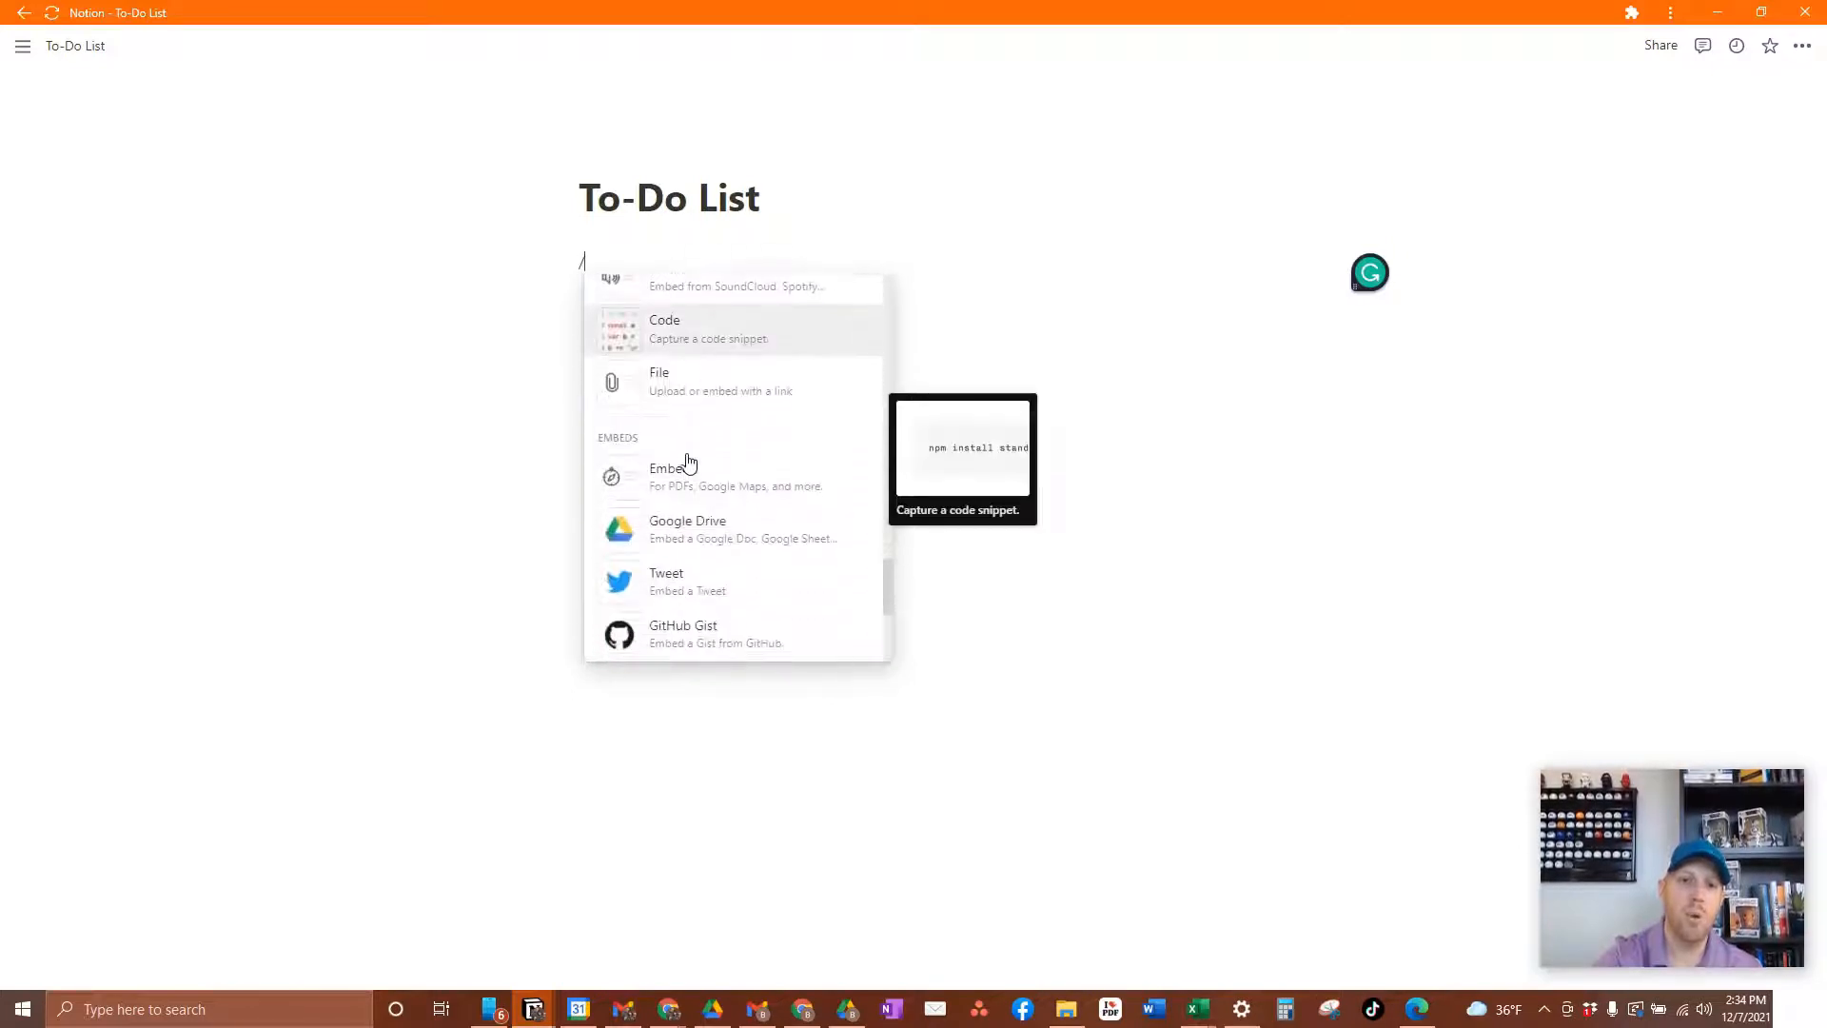
scroll(689, 460, "down", 7)
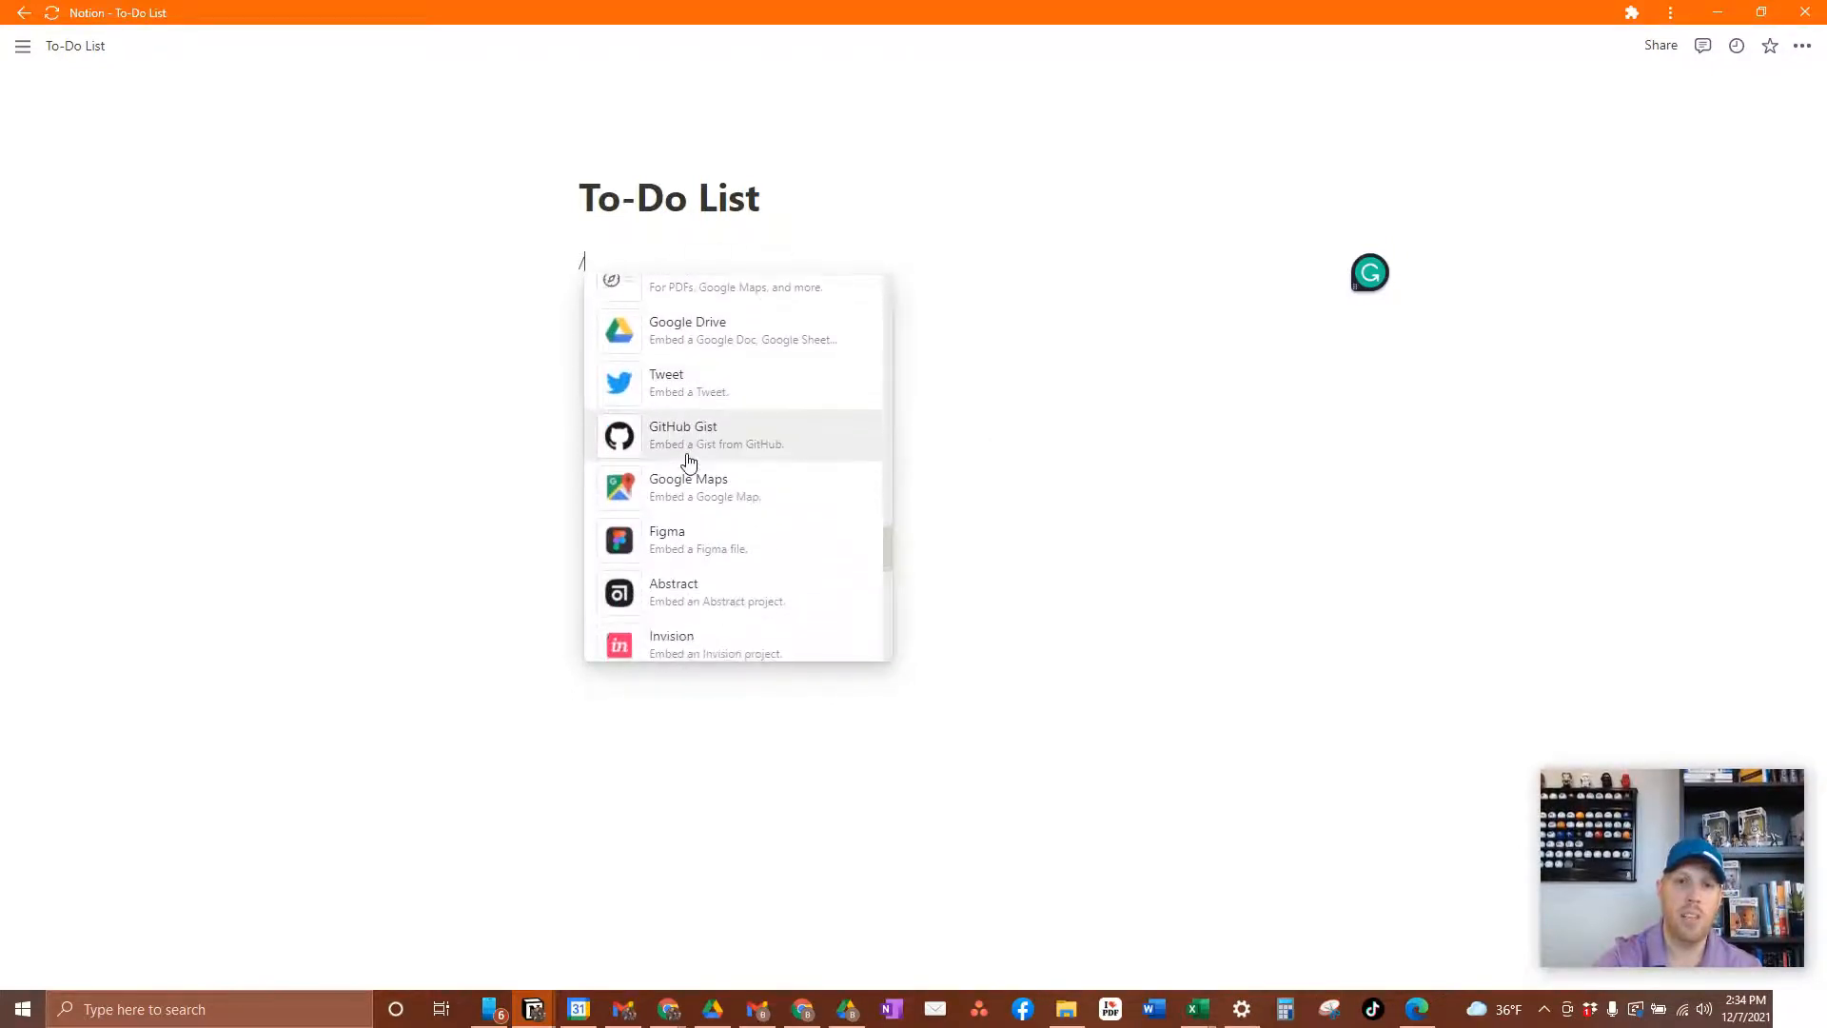
scroll(689, 461, "down", 5)
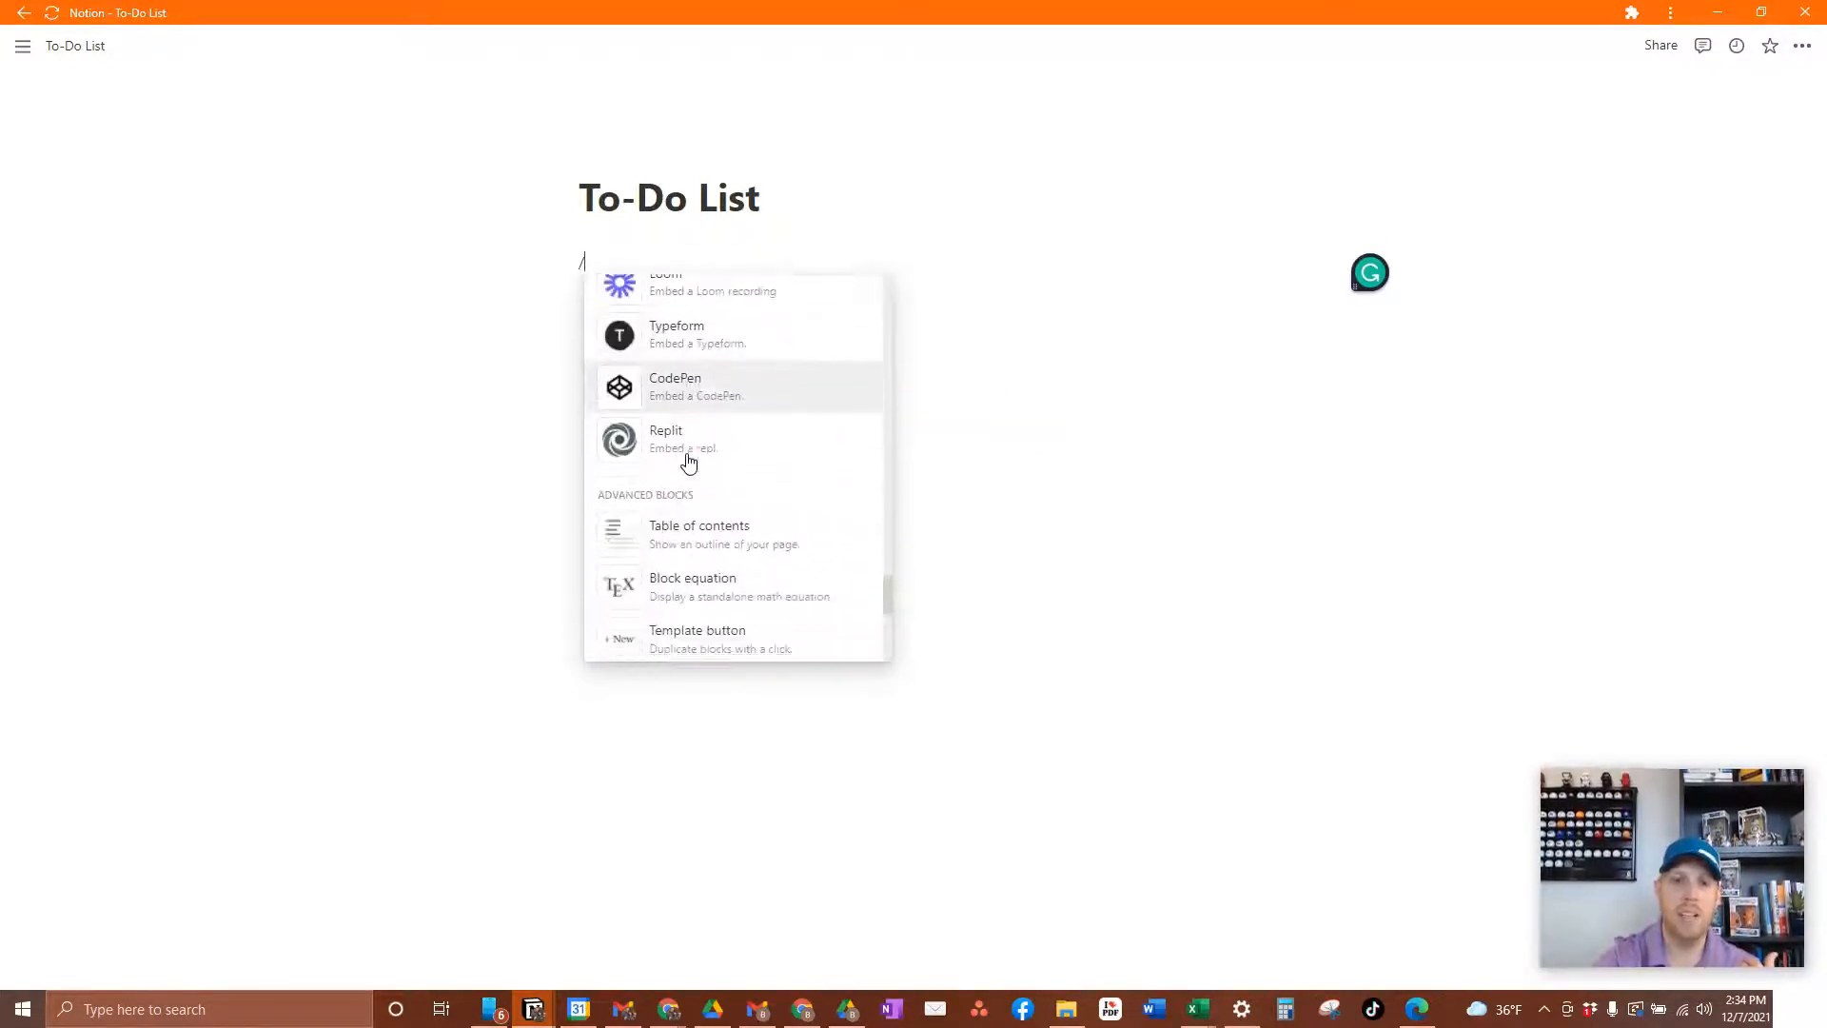
scroll(689, 461, "down", 1)
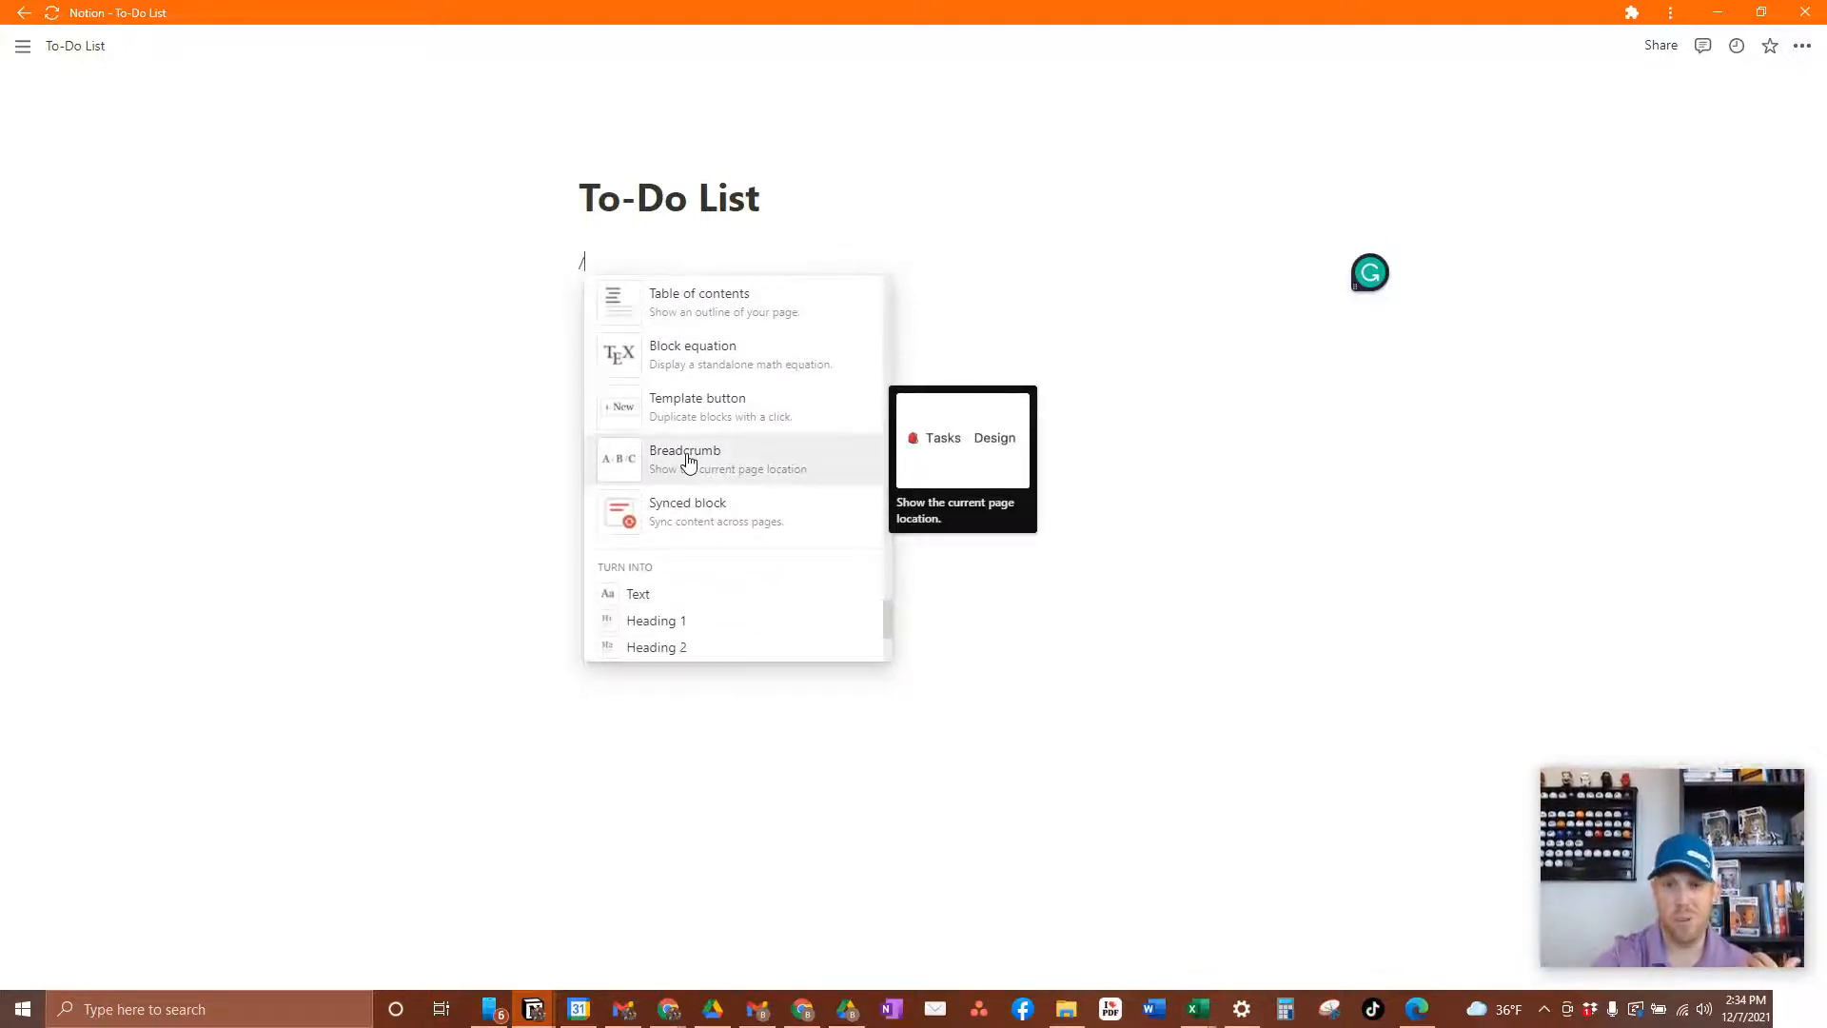
scroll(689, 460, "up", 15)
scroll(689, 460, "up", 10)
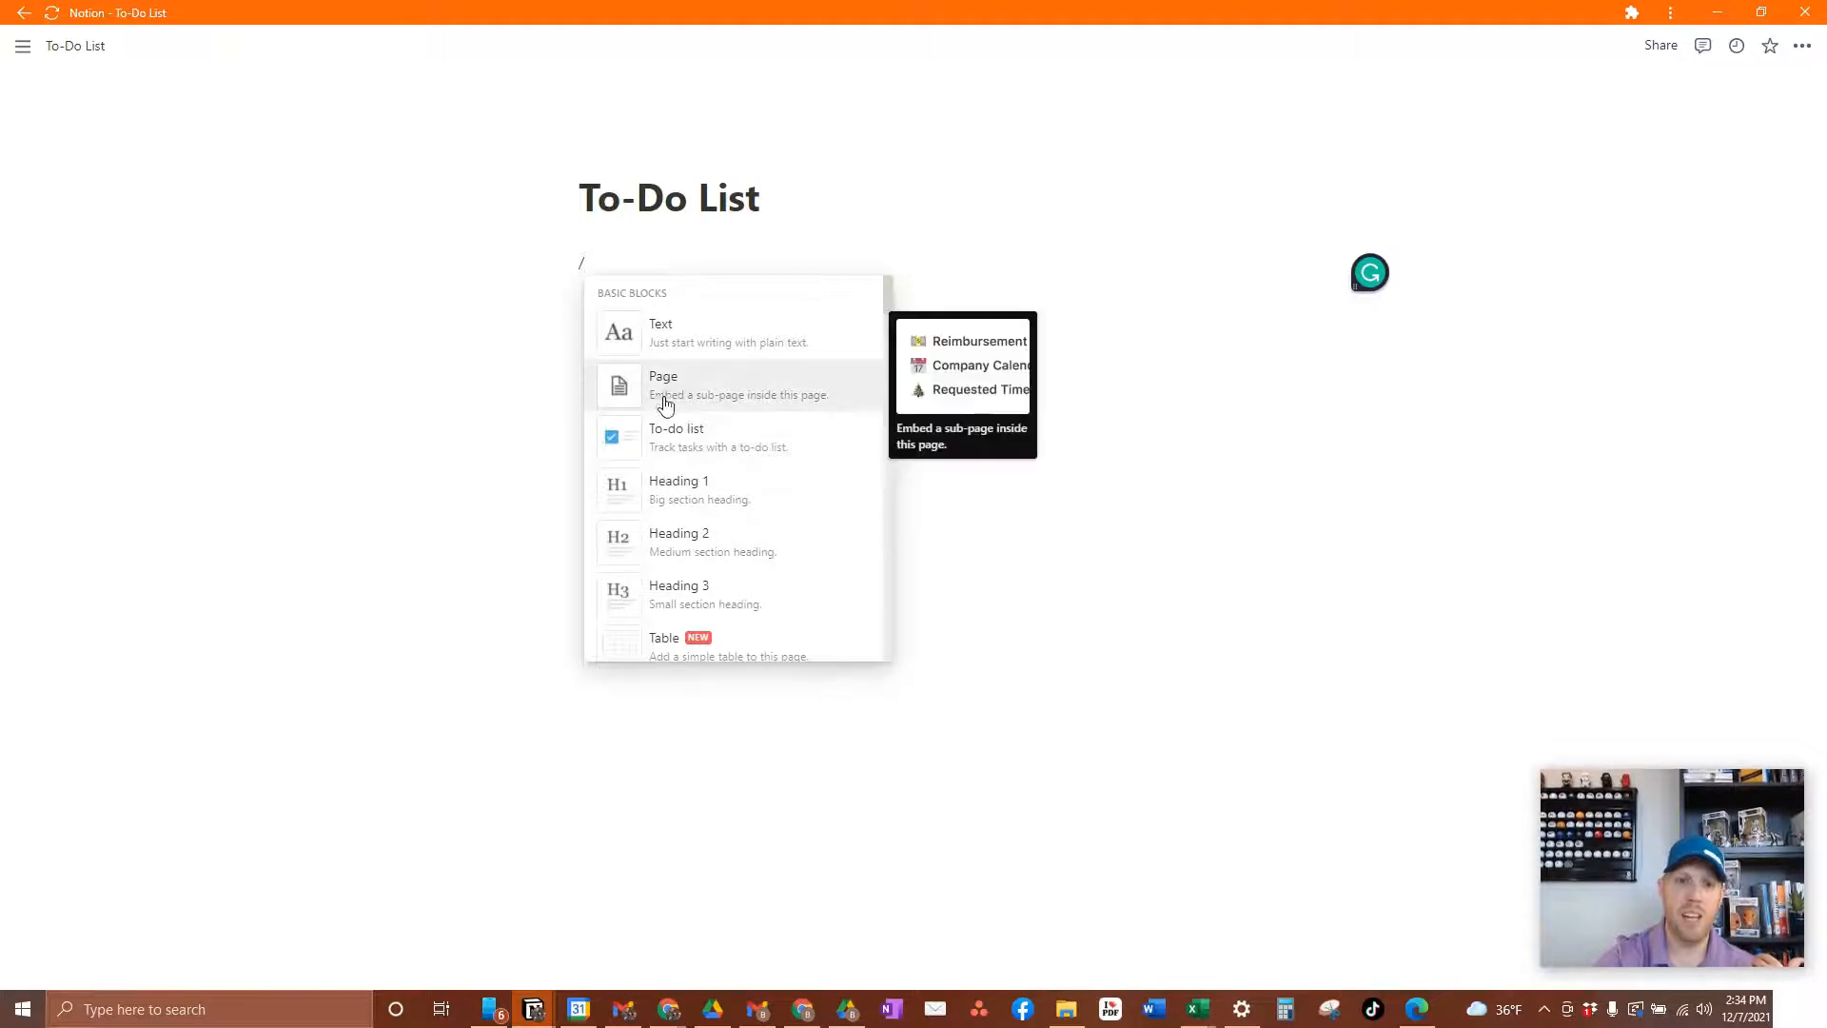
scroll(659, 485, "down", 1)
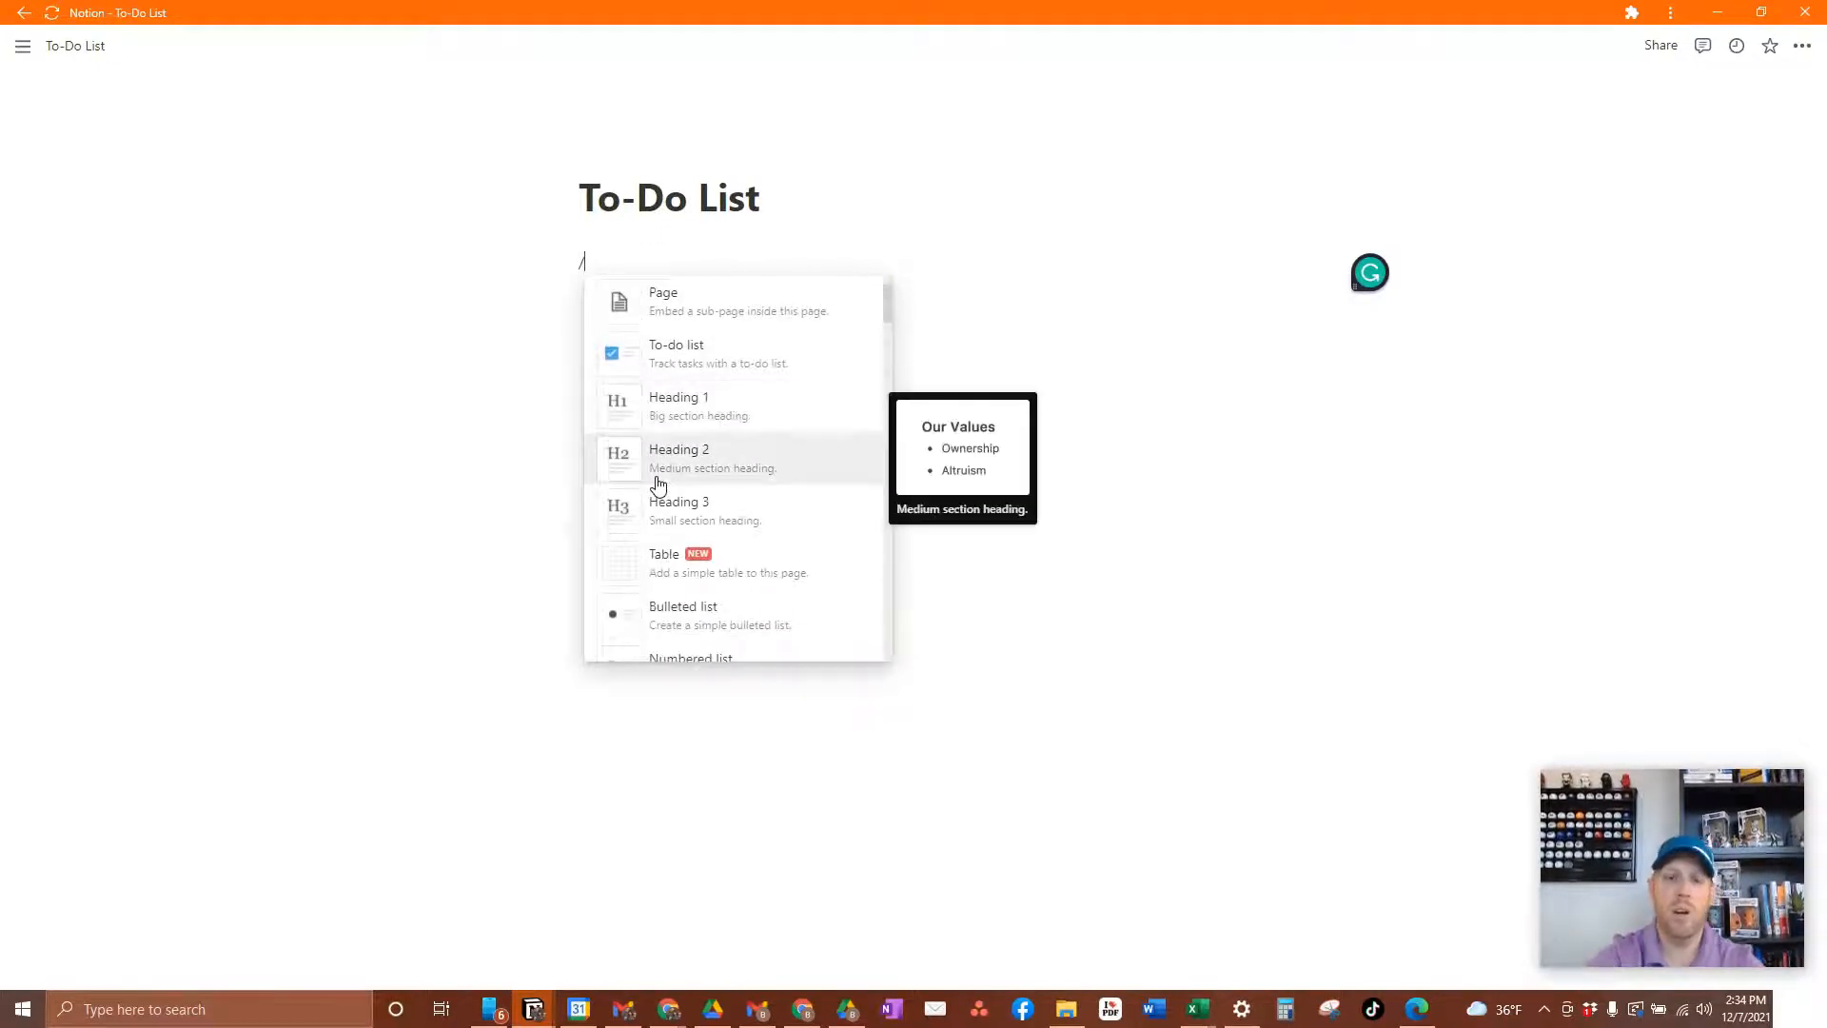
Step: Insert a to-do list block under the title and enter "Create a to-do list in Notion" as its first item
type("to")
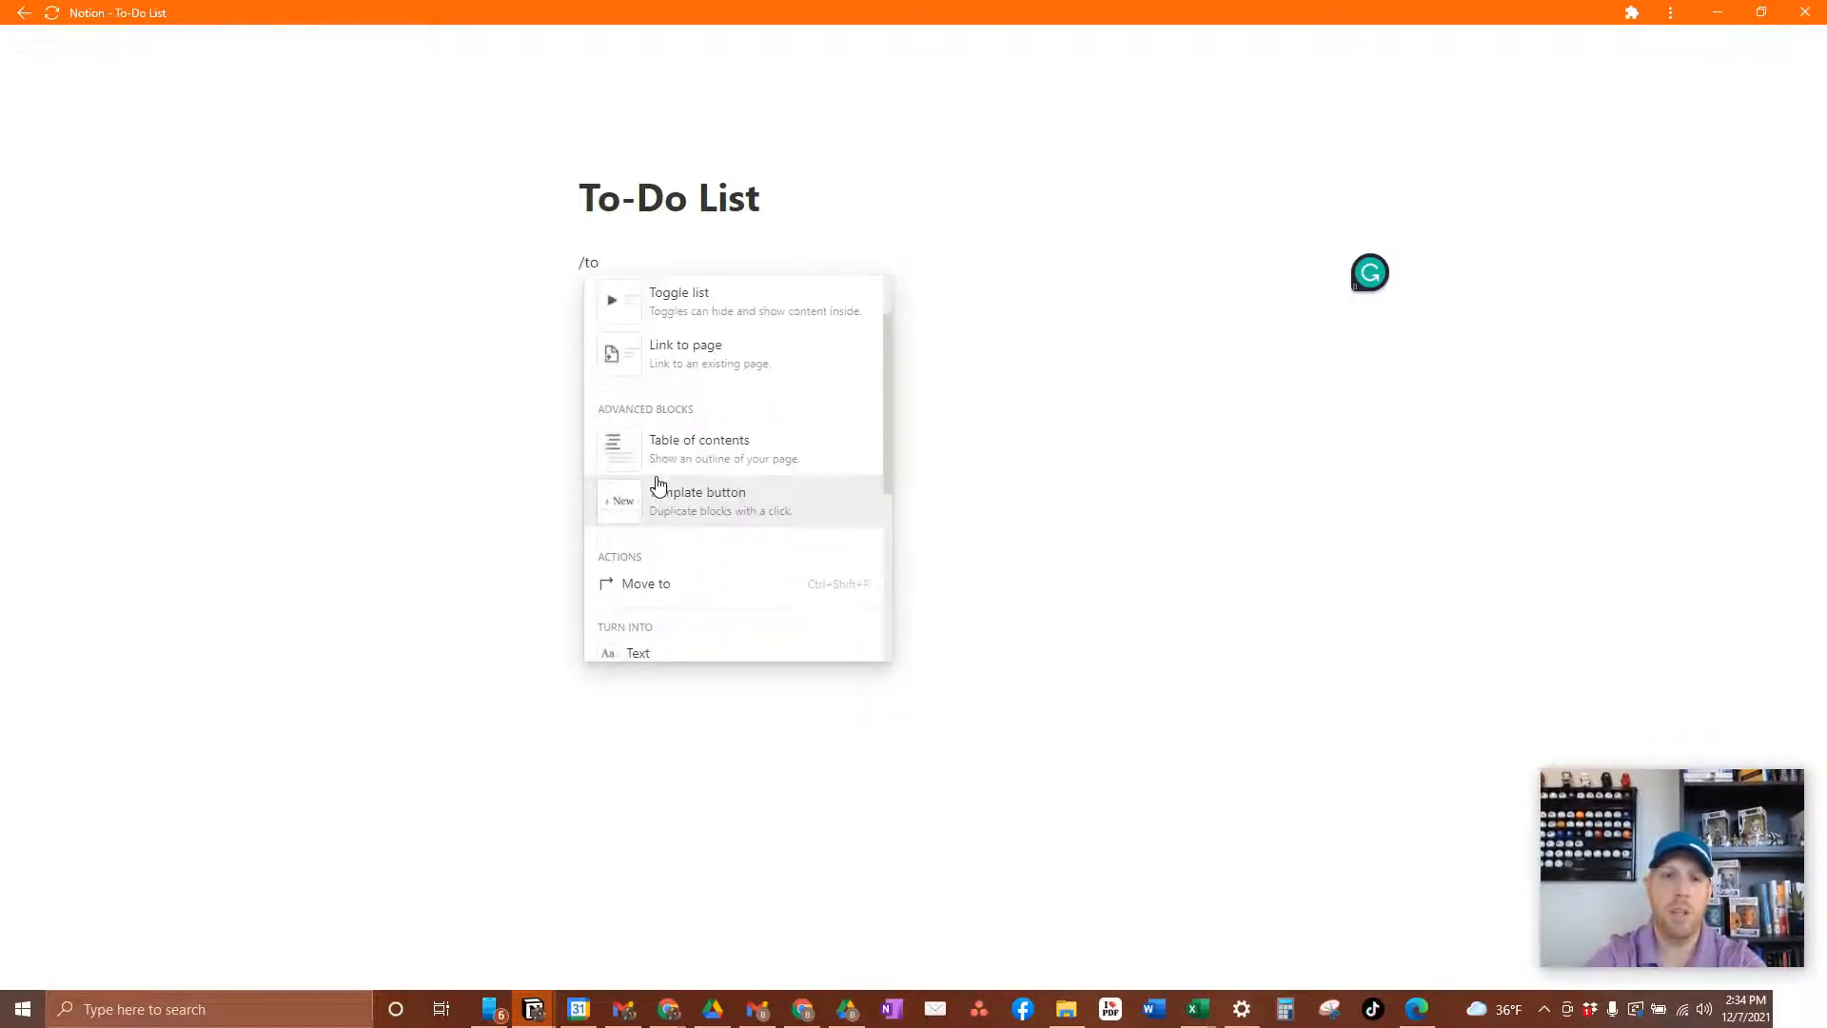
scroll(659, 486, "up", 1)
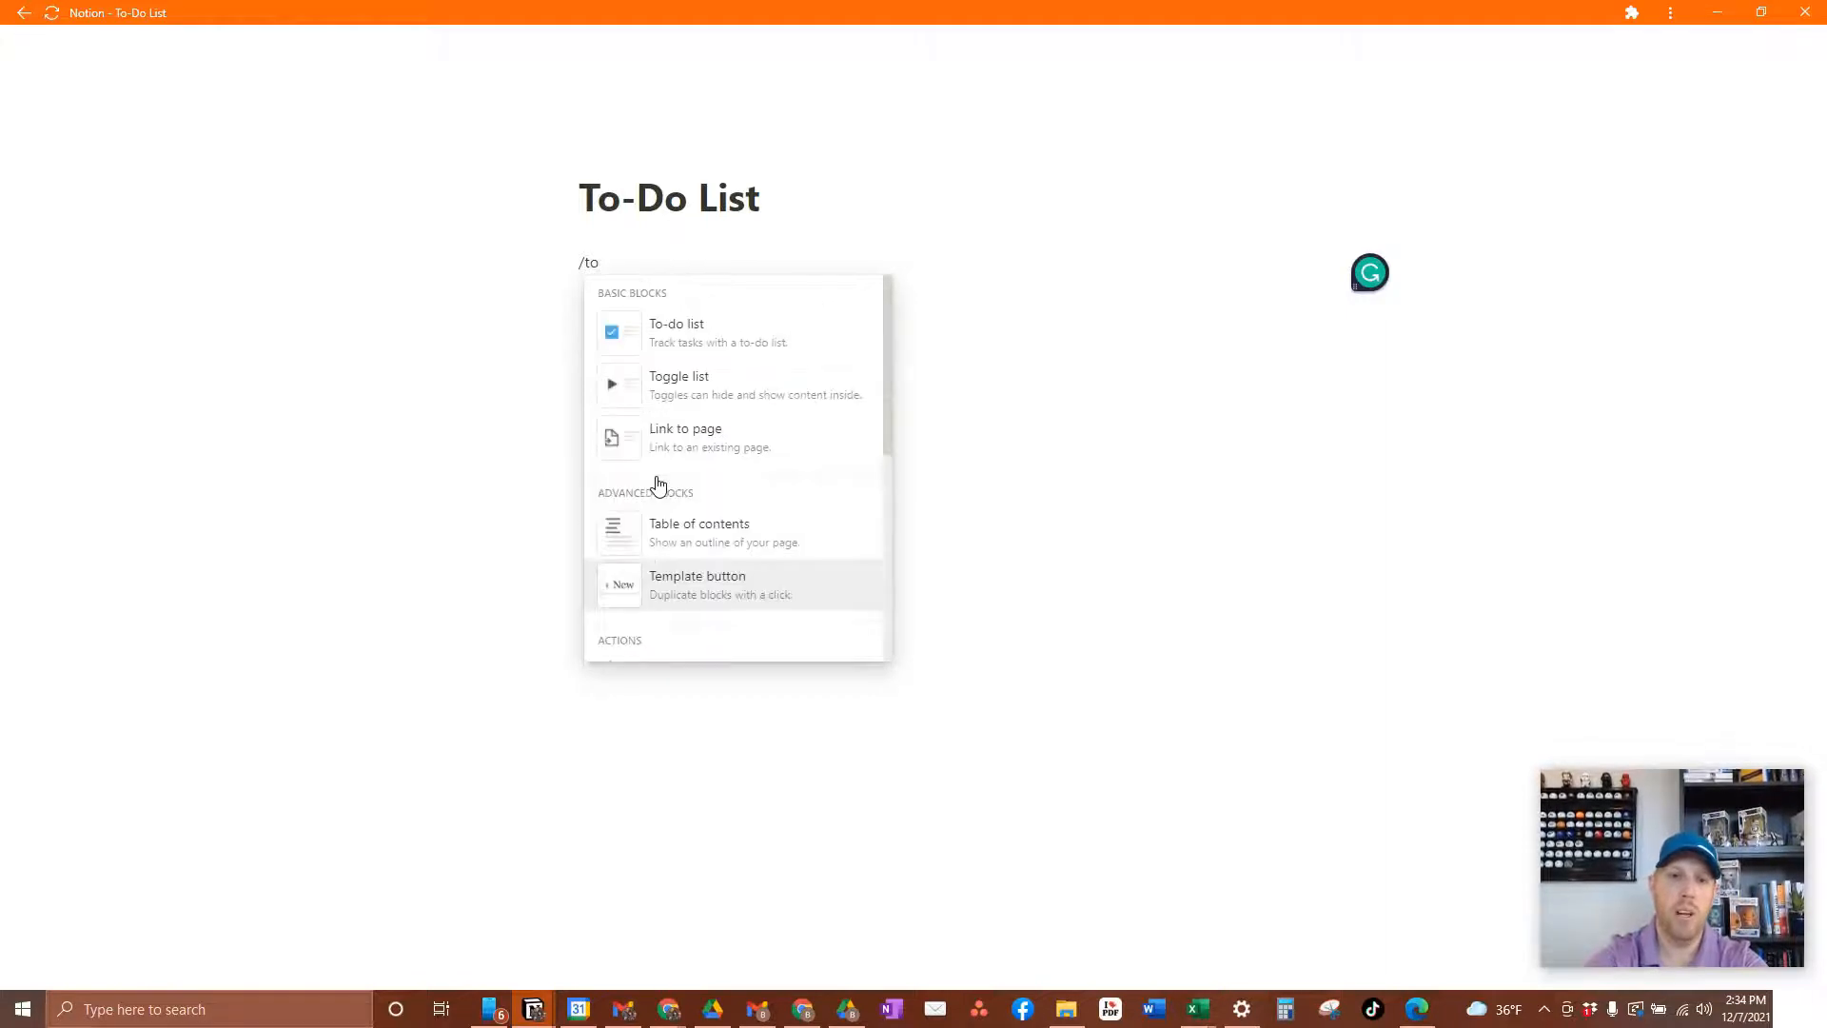
left_click(661, 335)
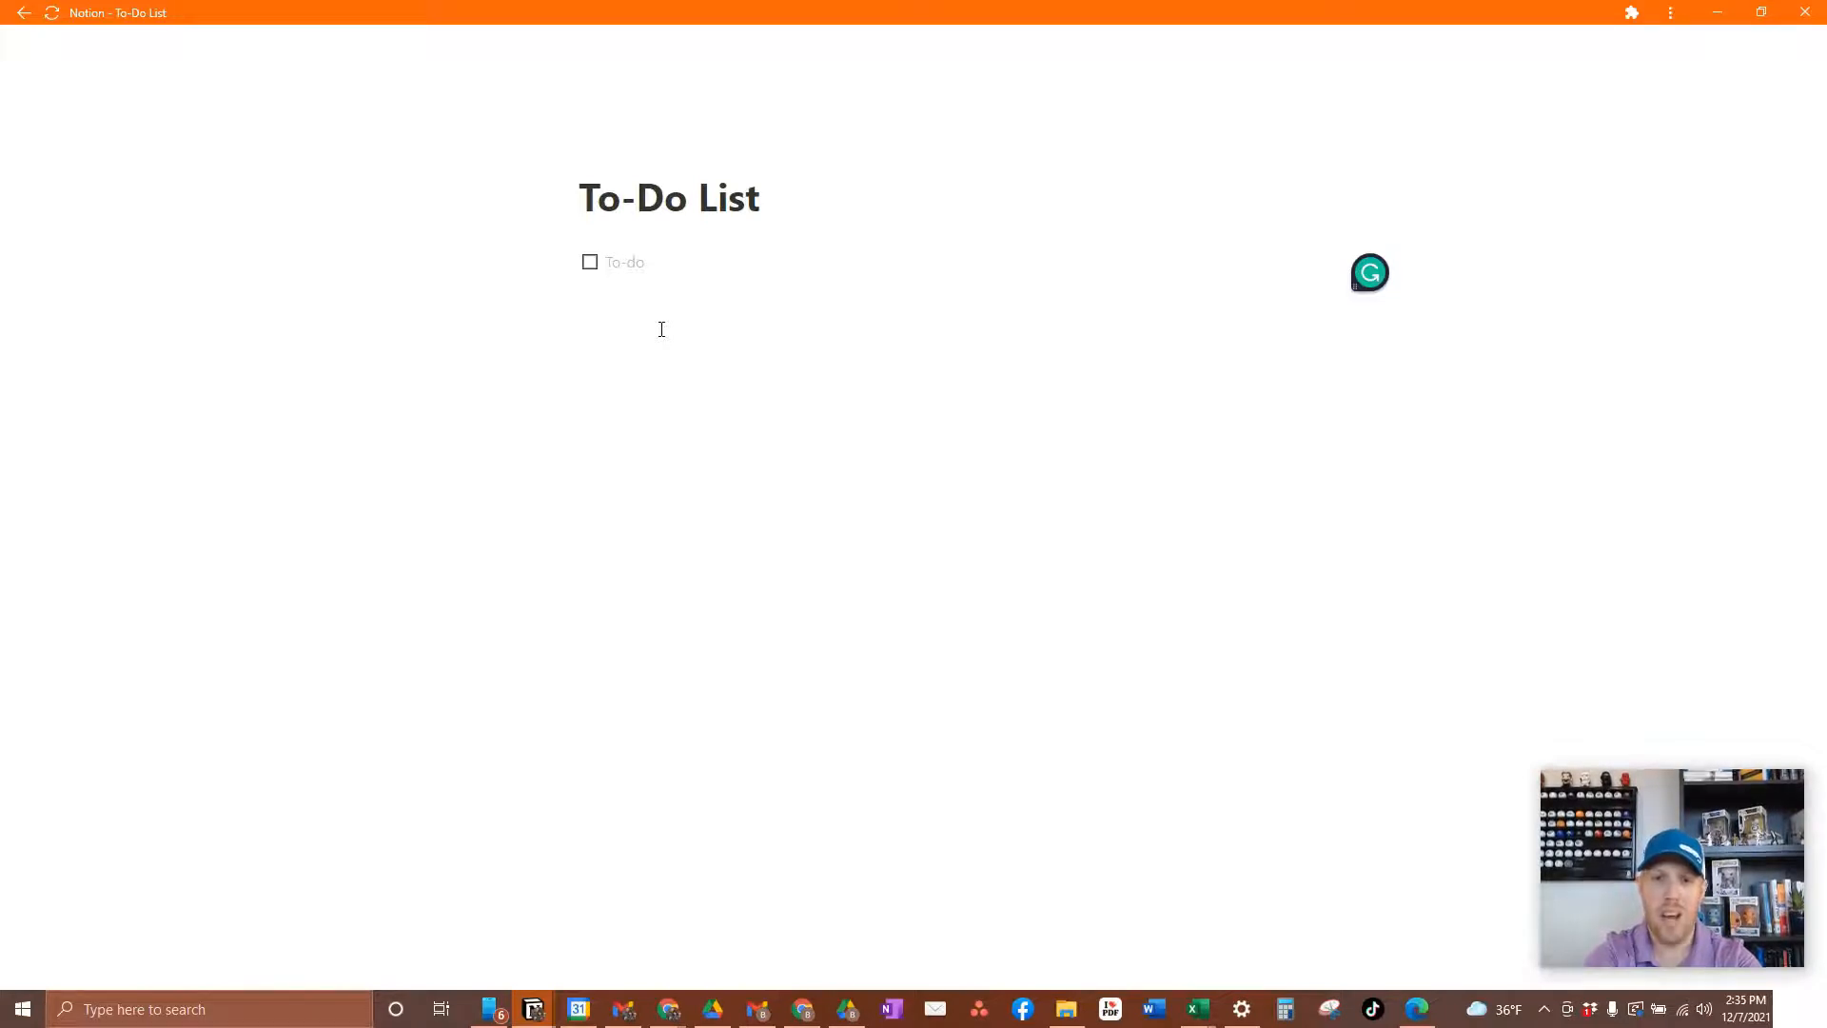
type("Create a ")
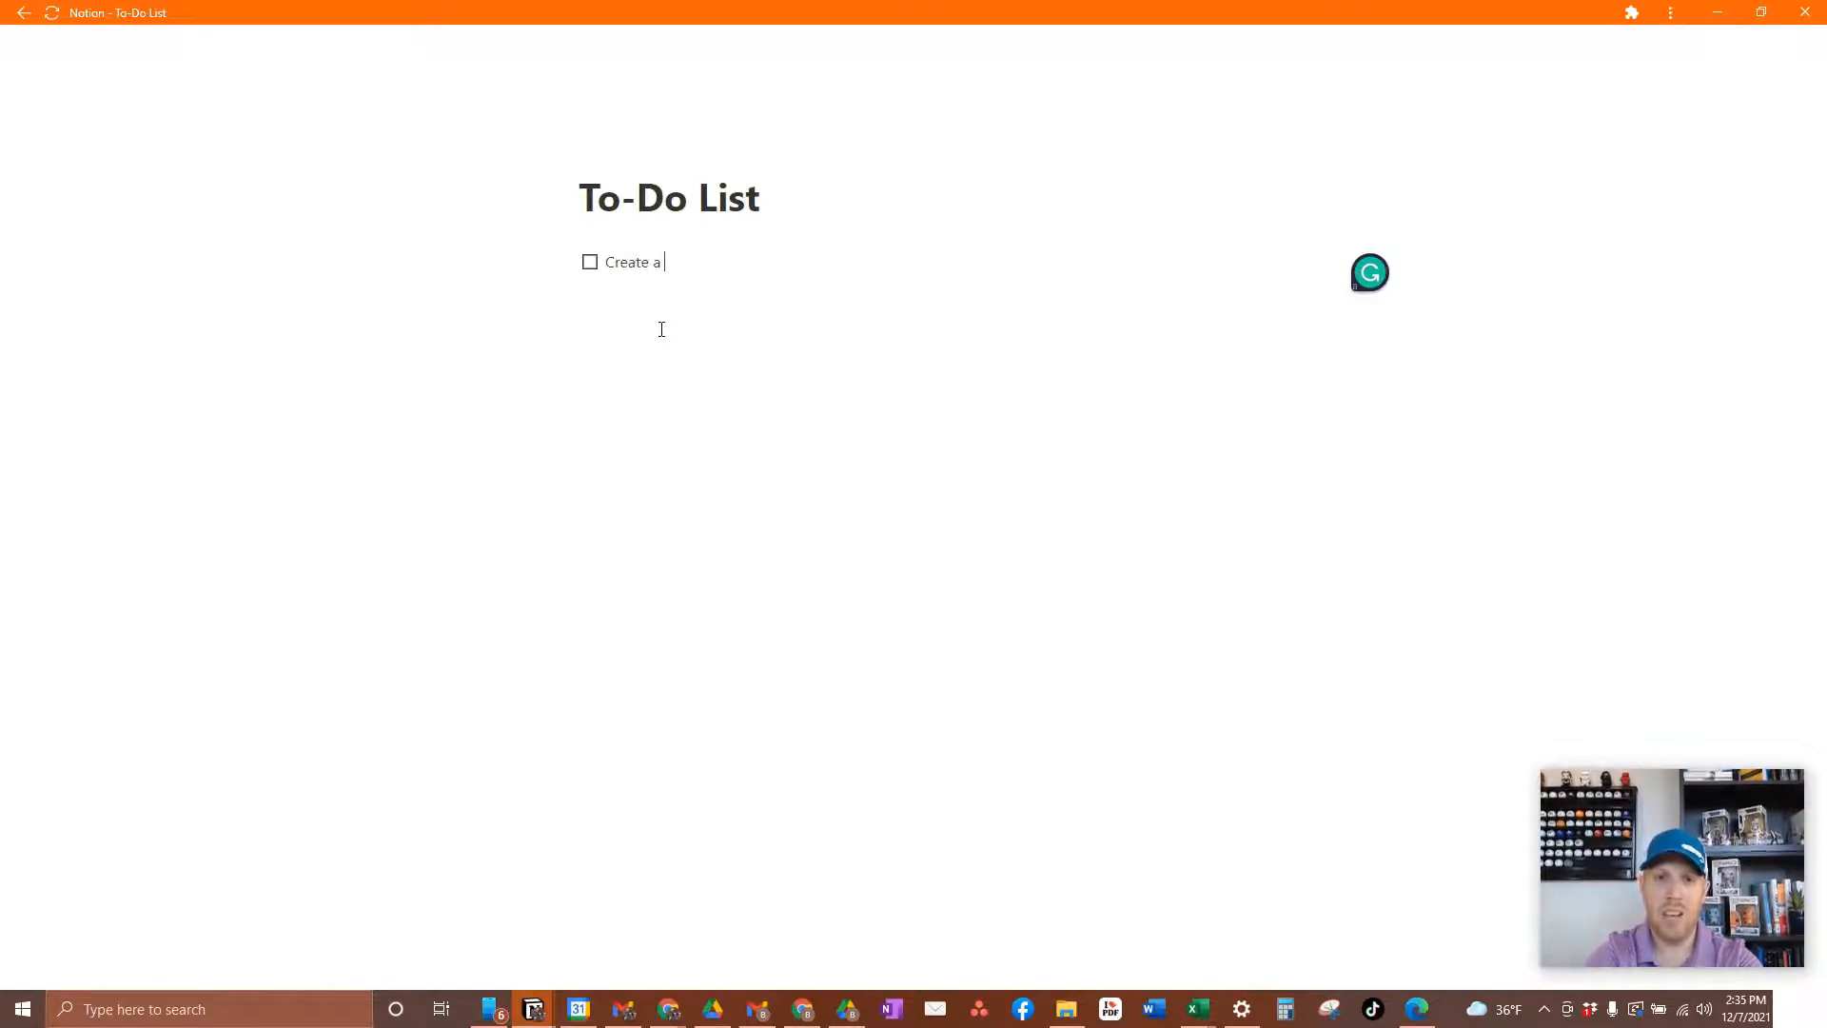
type("to-do li")
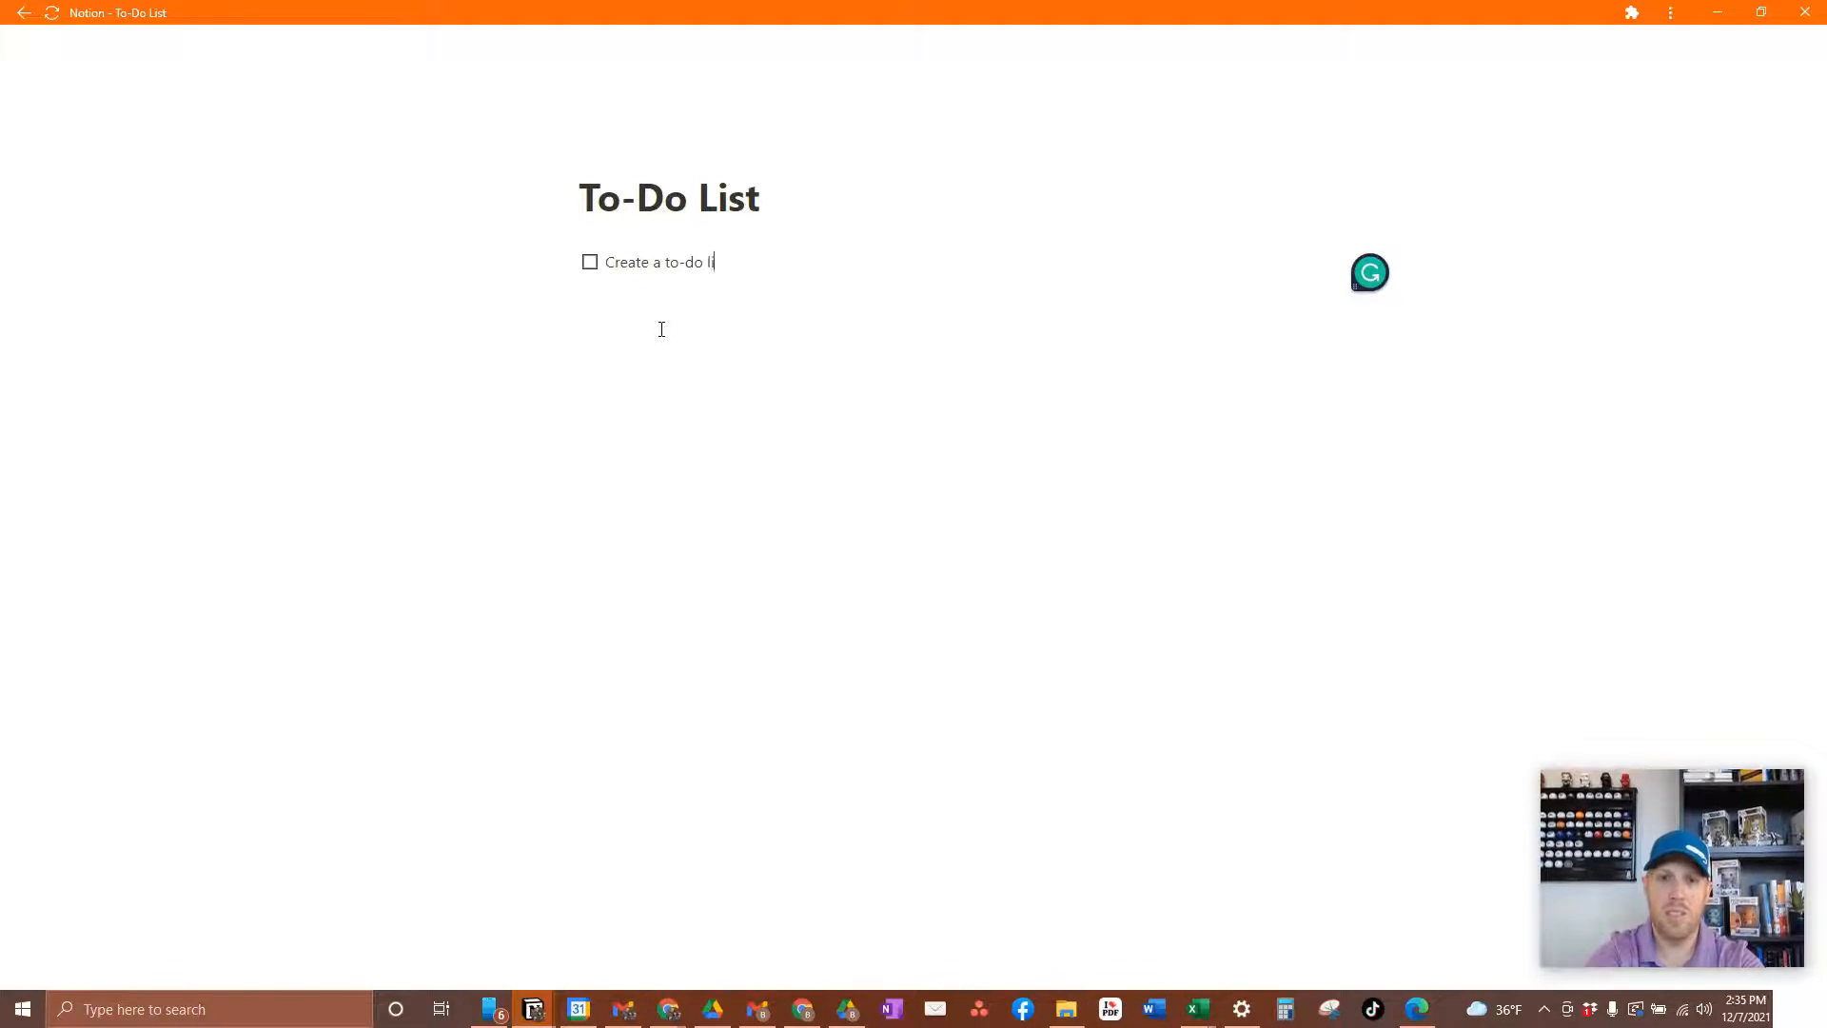
type("st in Notion")
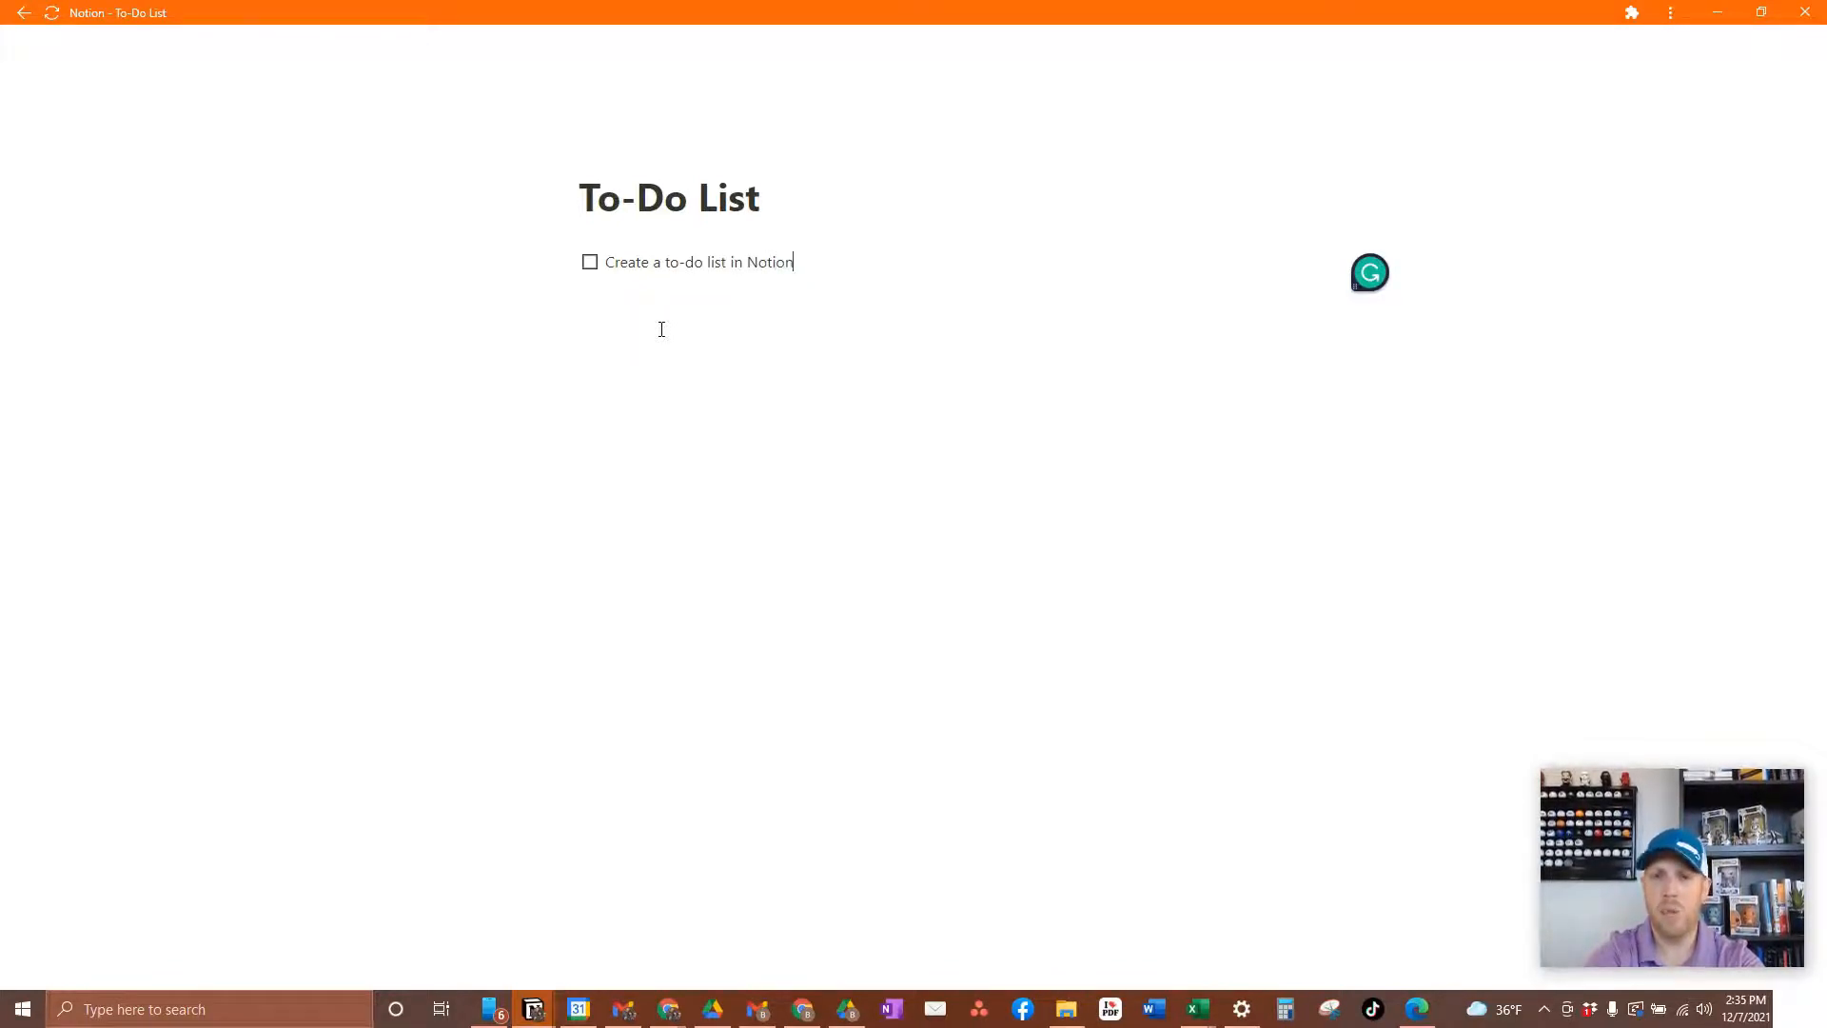
Step: Add three more to-do items below the first: "Next item", "Item #3" and "#4"
key("Return")
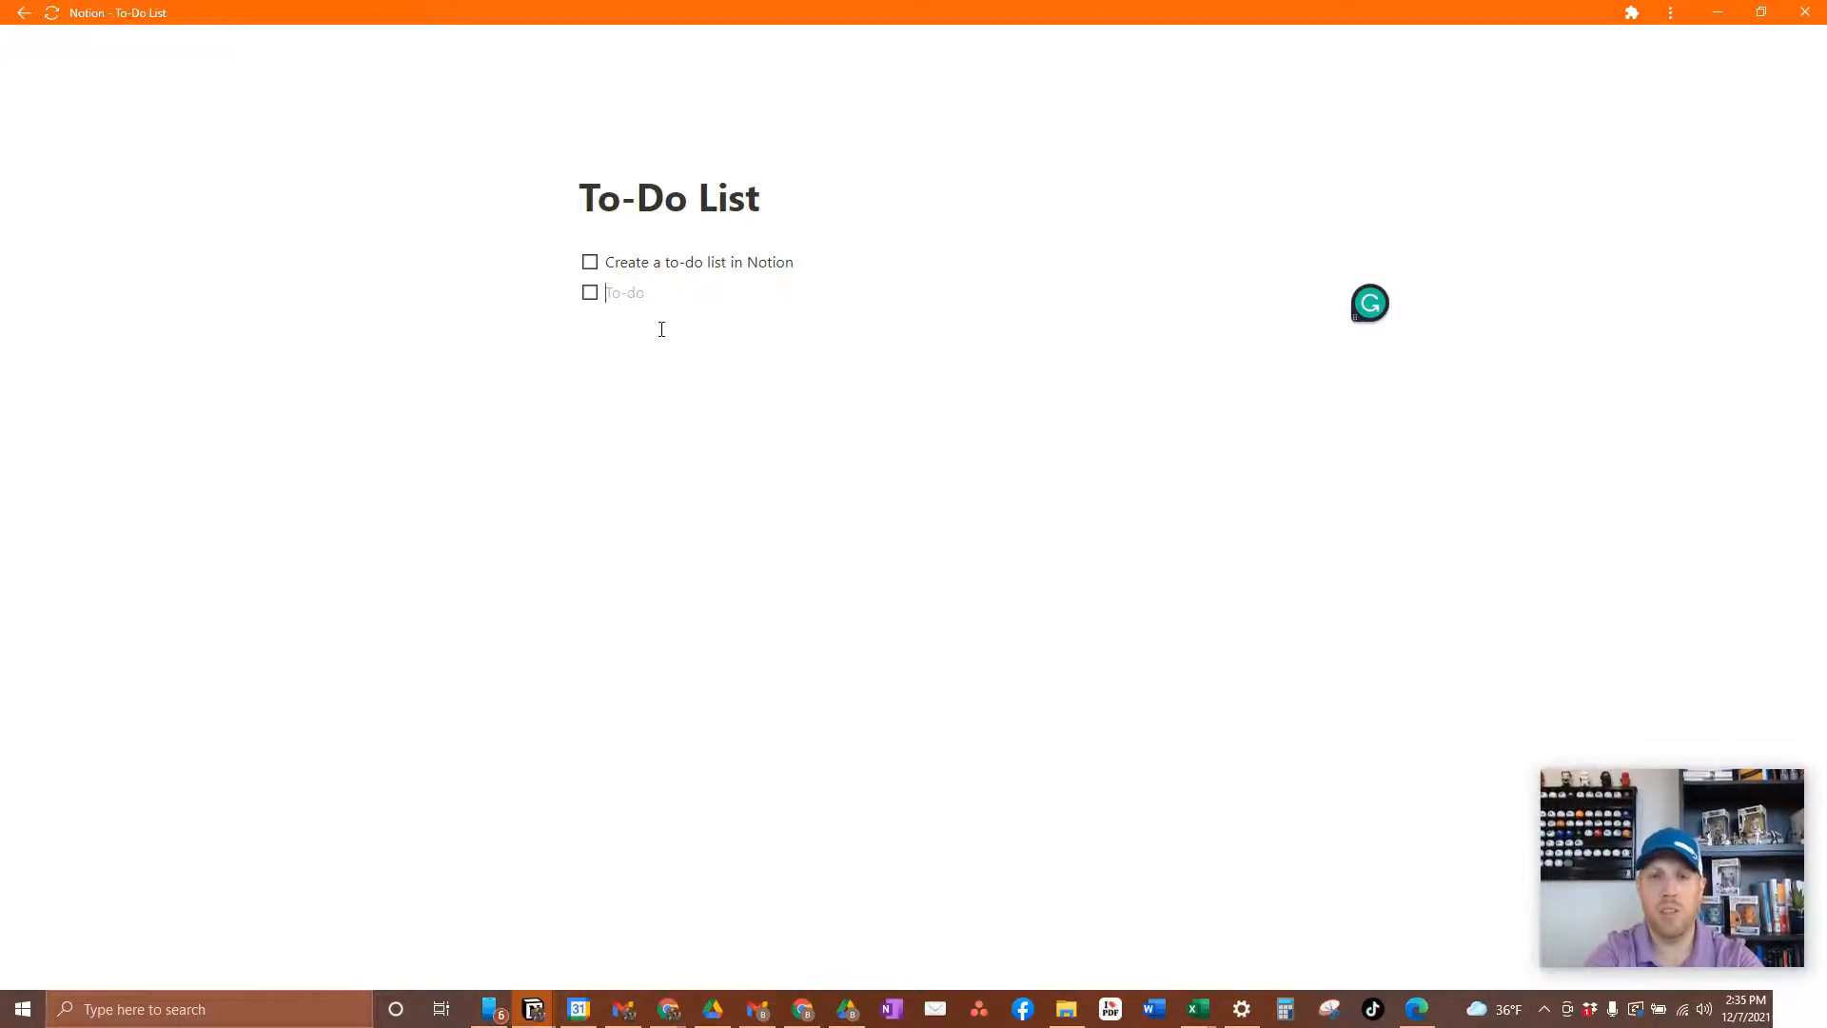
type("Next item")
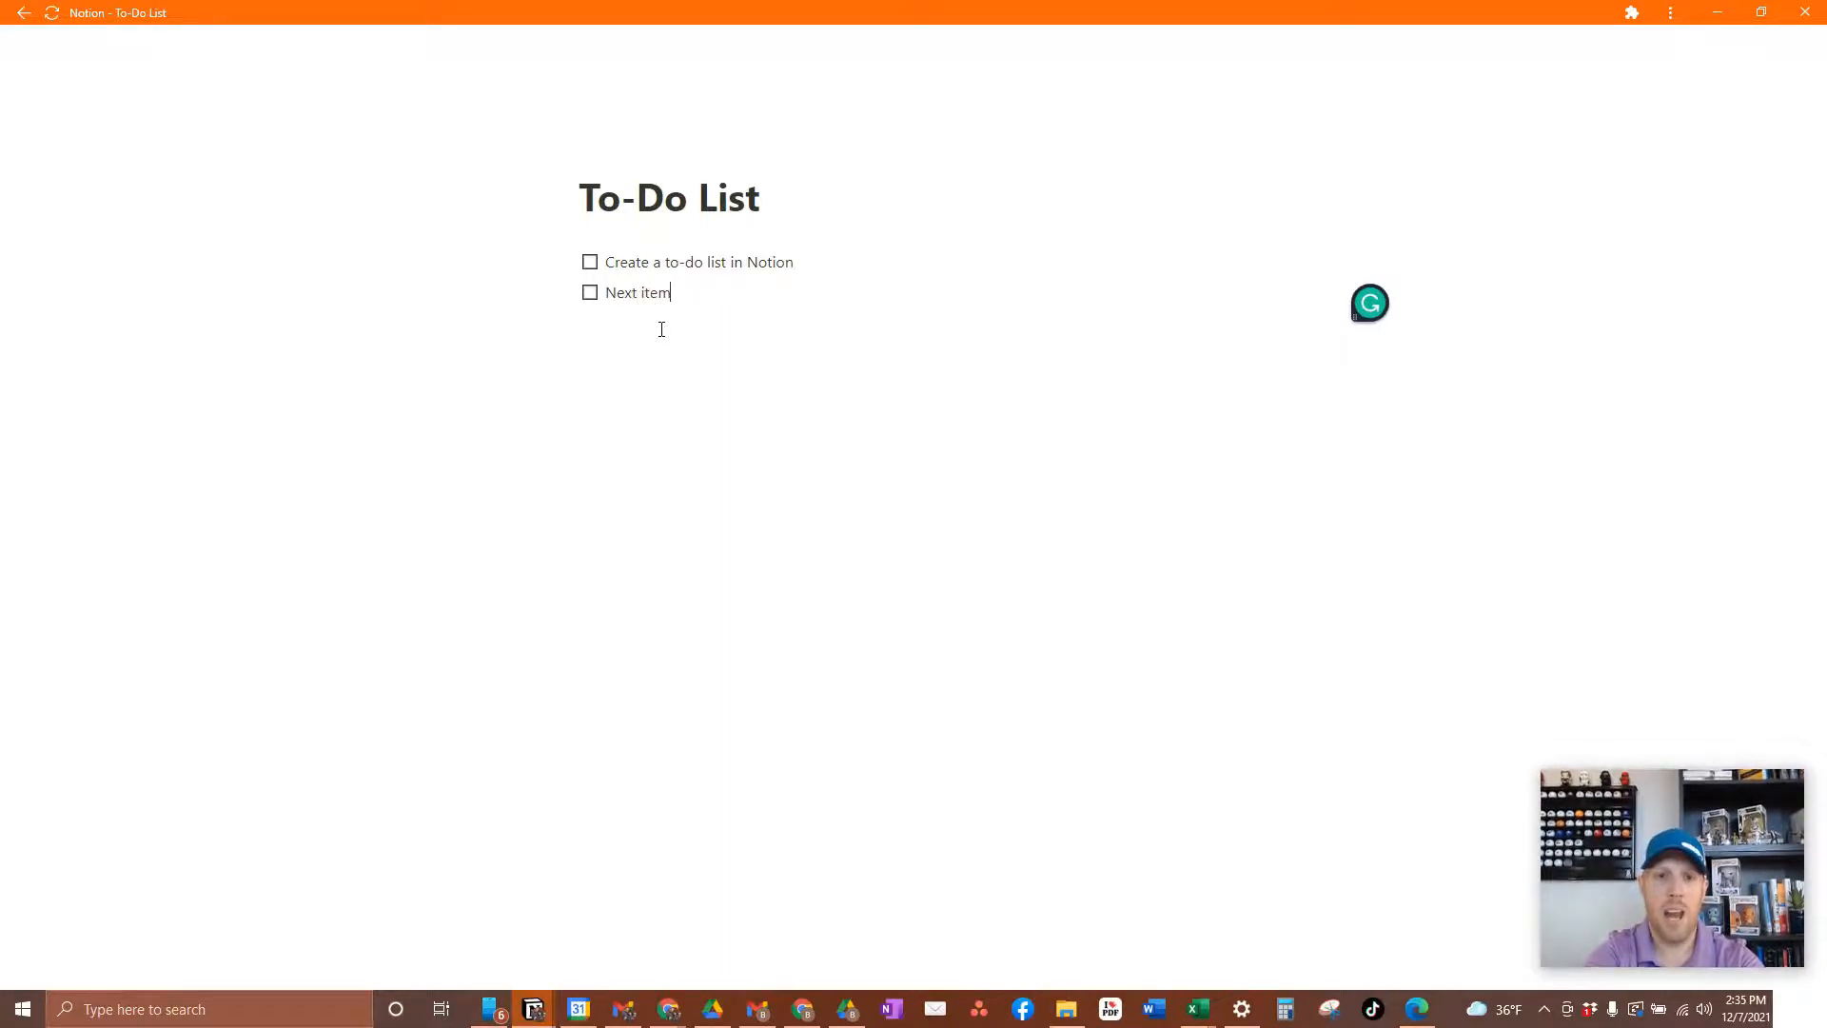
key("Return")
type("I")
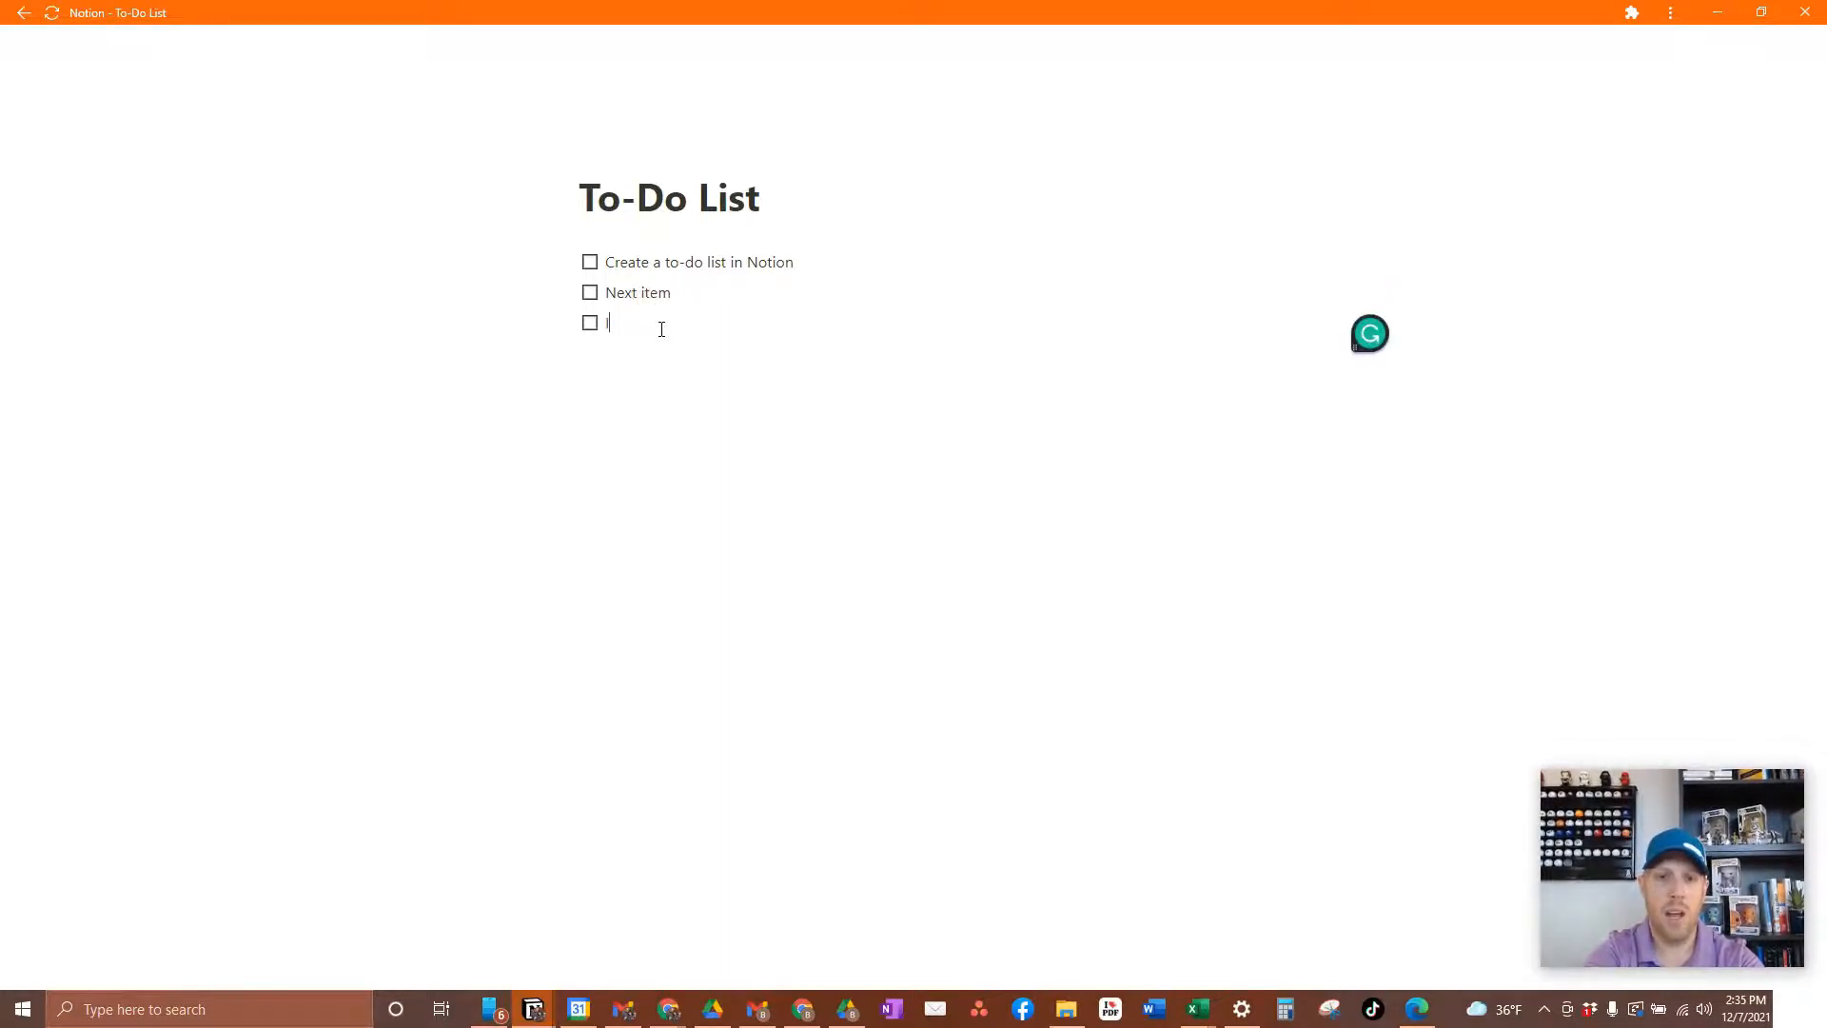
type("tem #3")
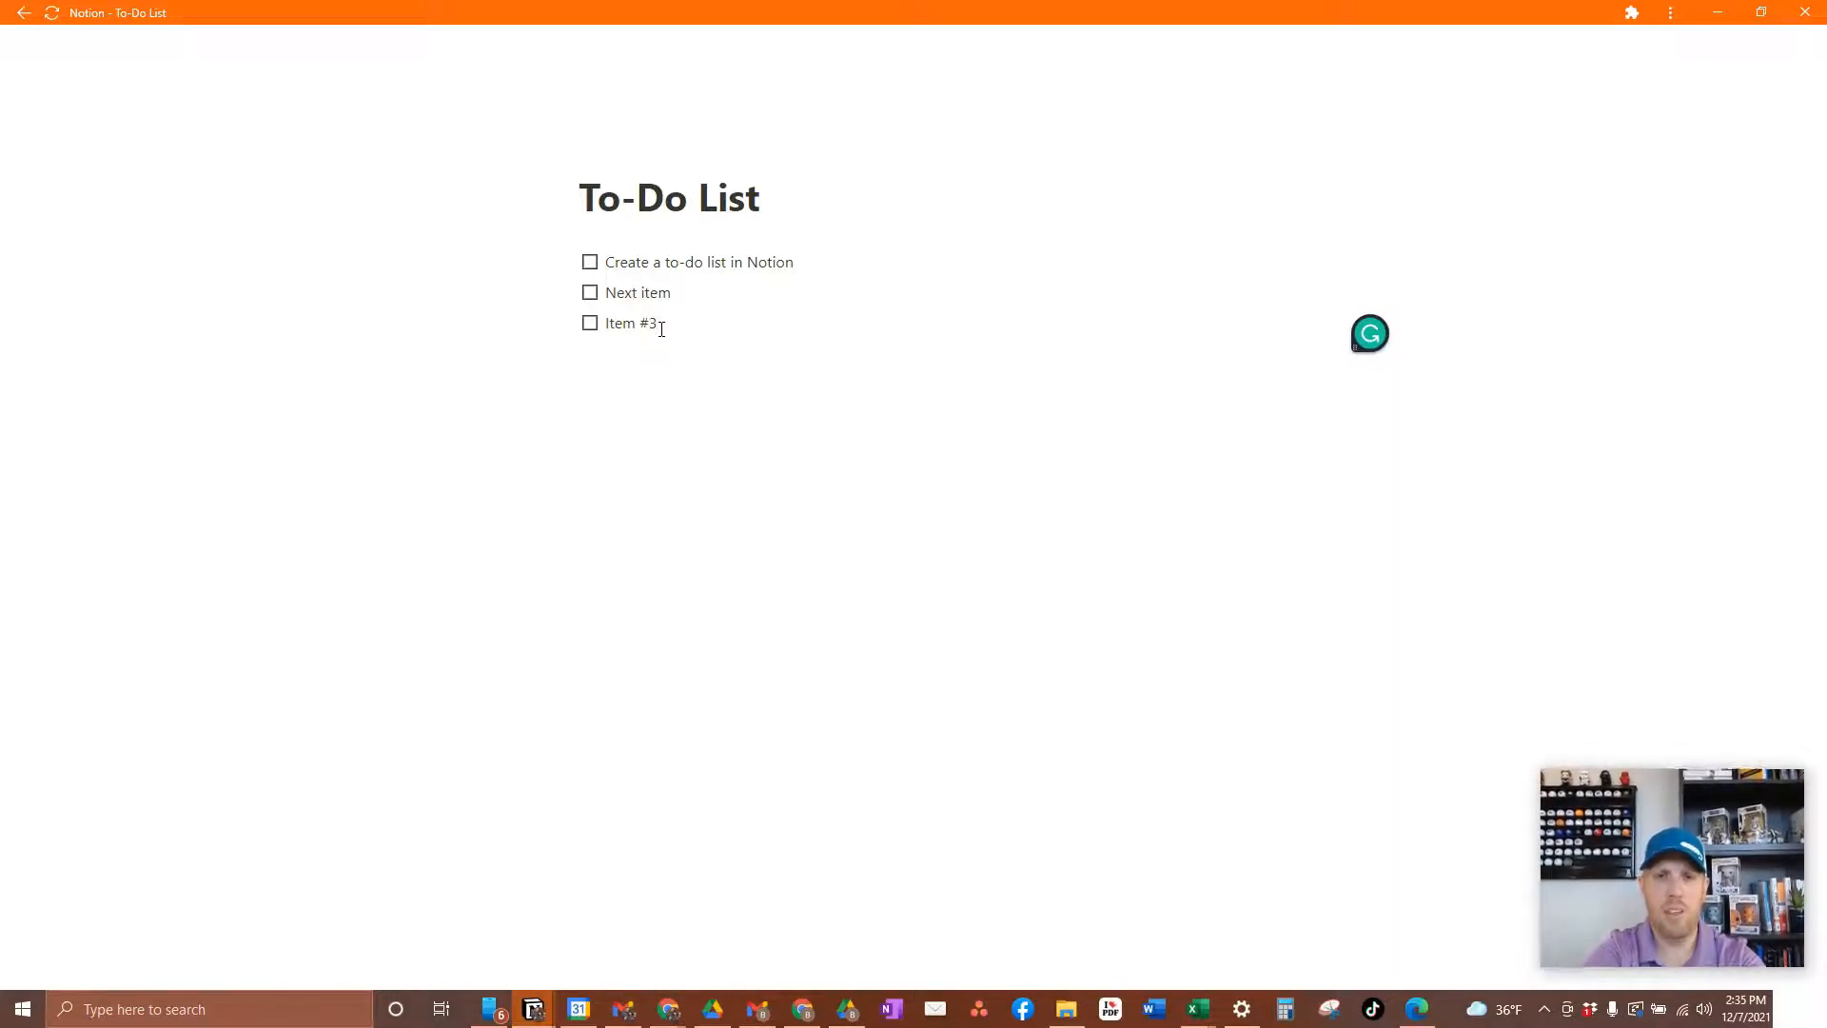
key("Return")
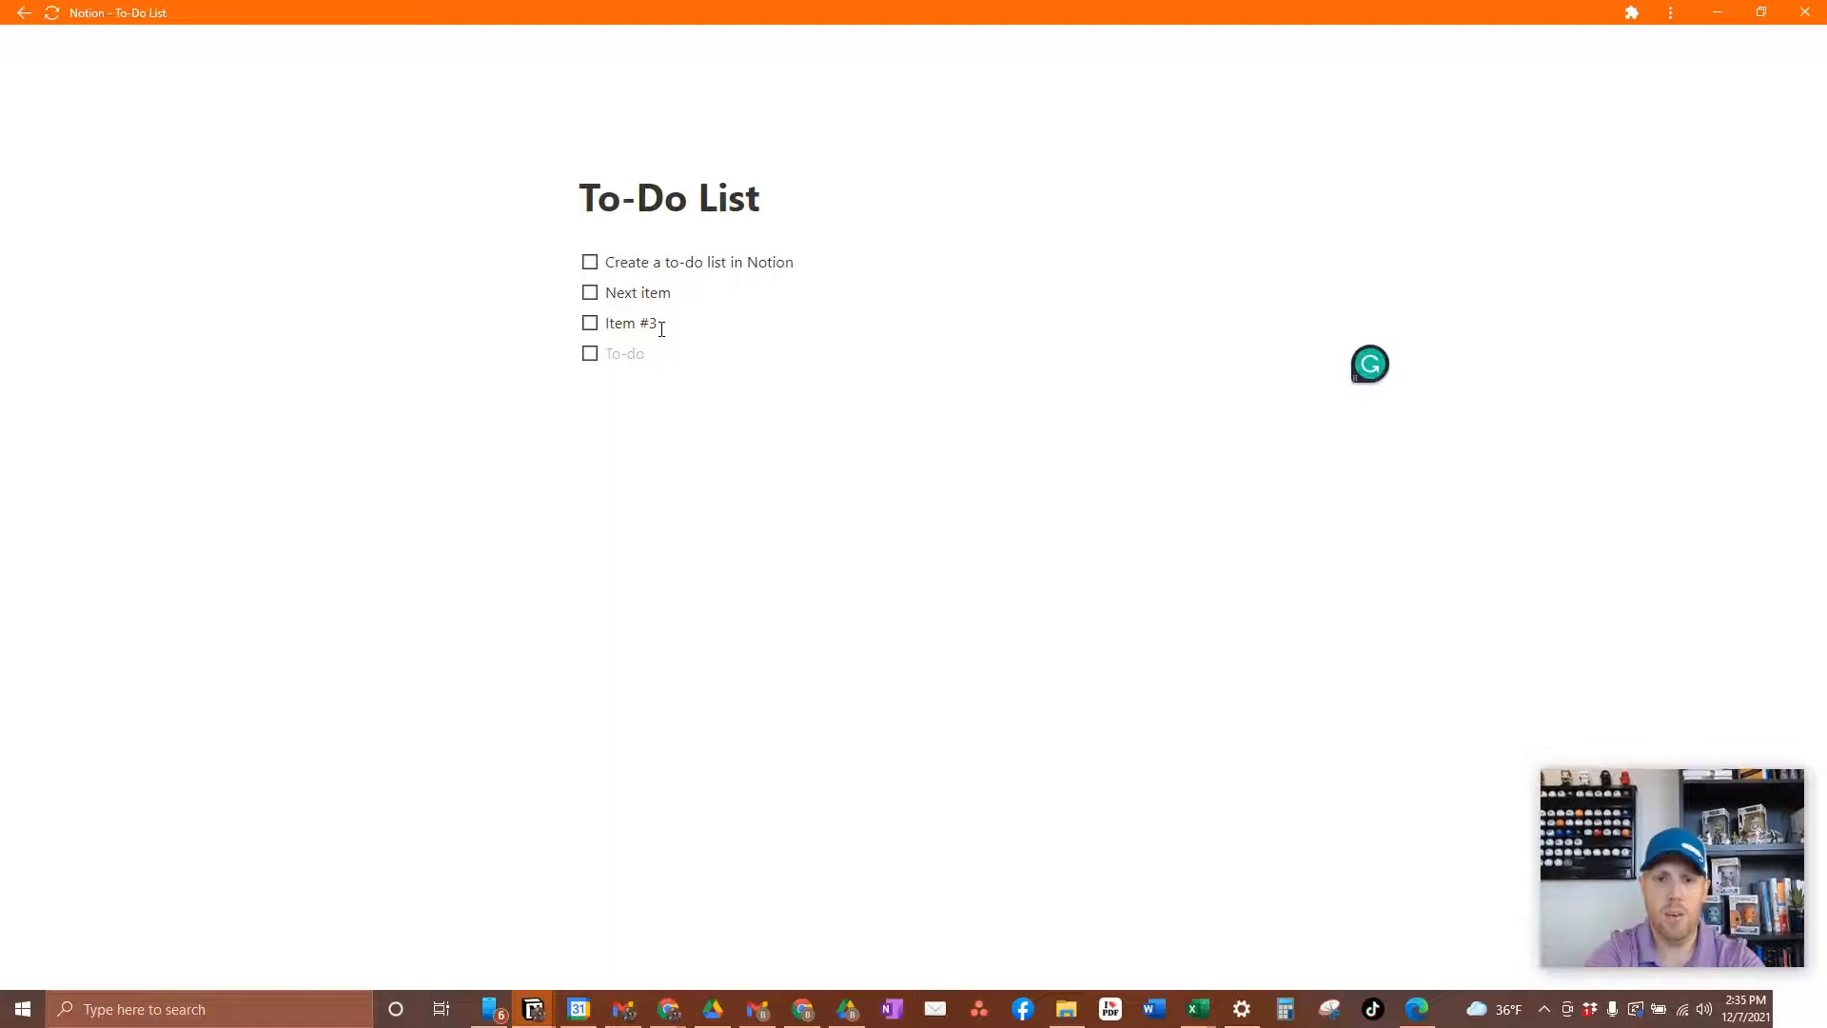
type("$=#4")
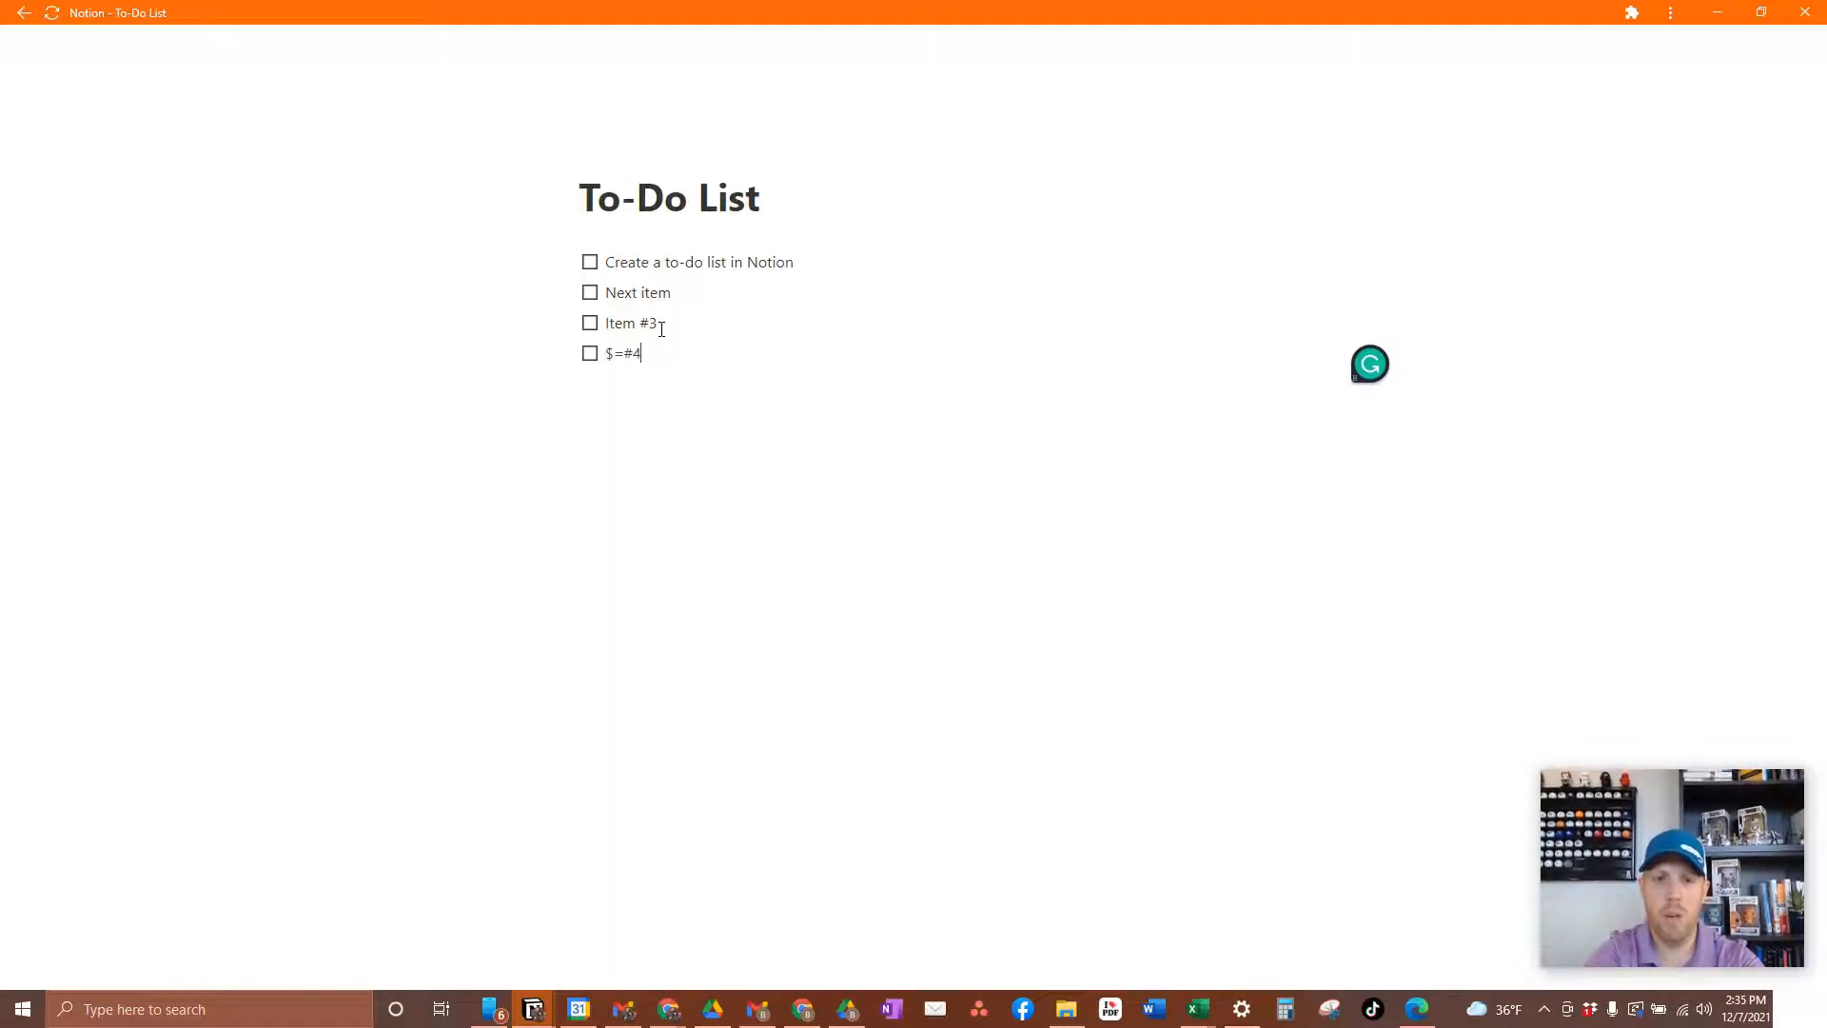
key("BackSpace")
key("BackSpace")
key("BackSpace")
type("#4")
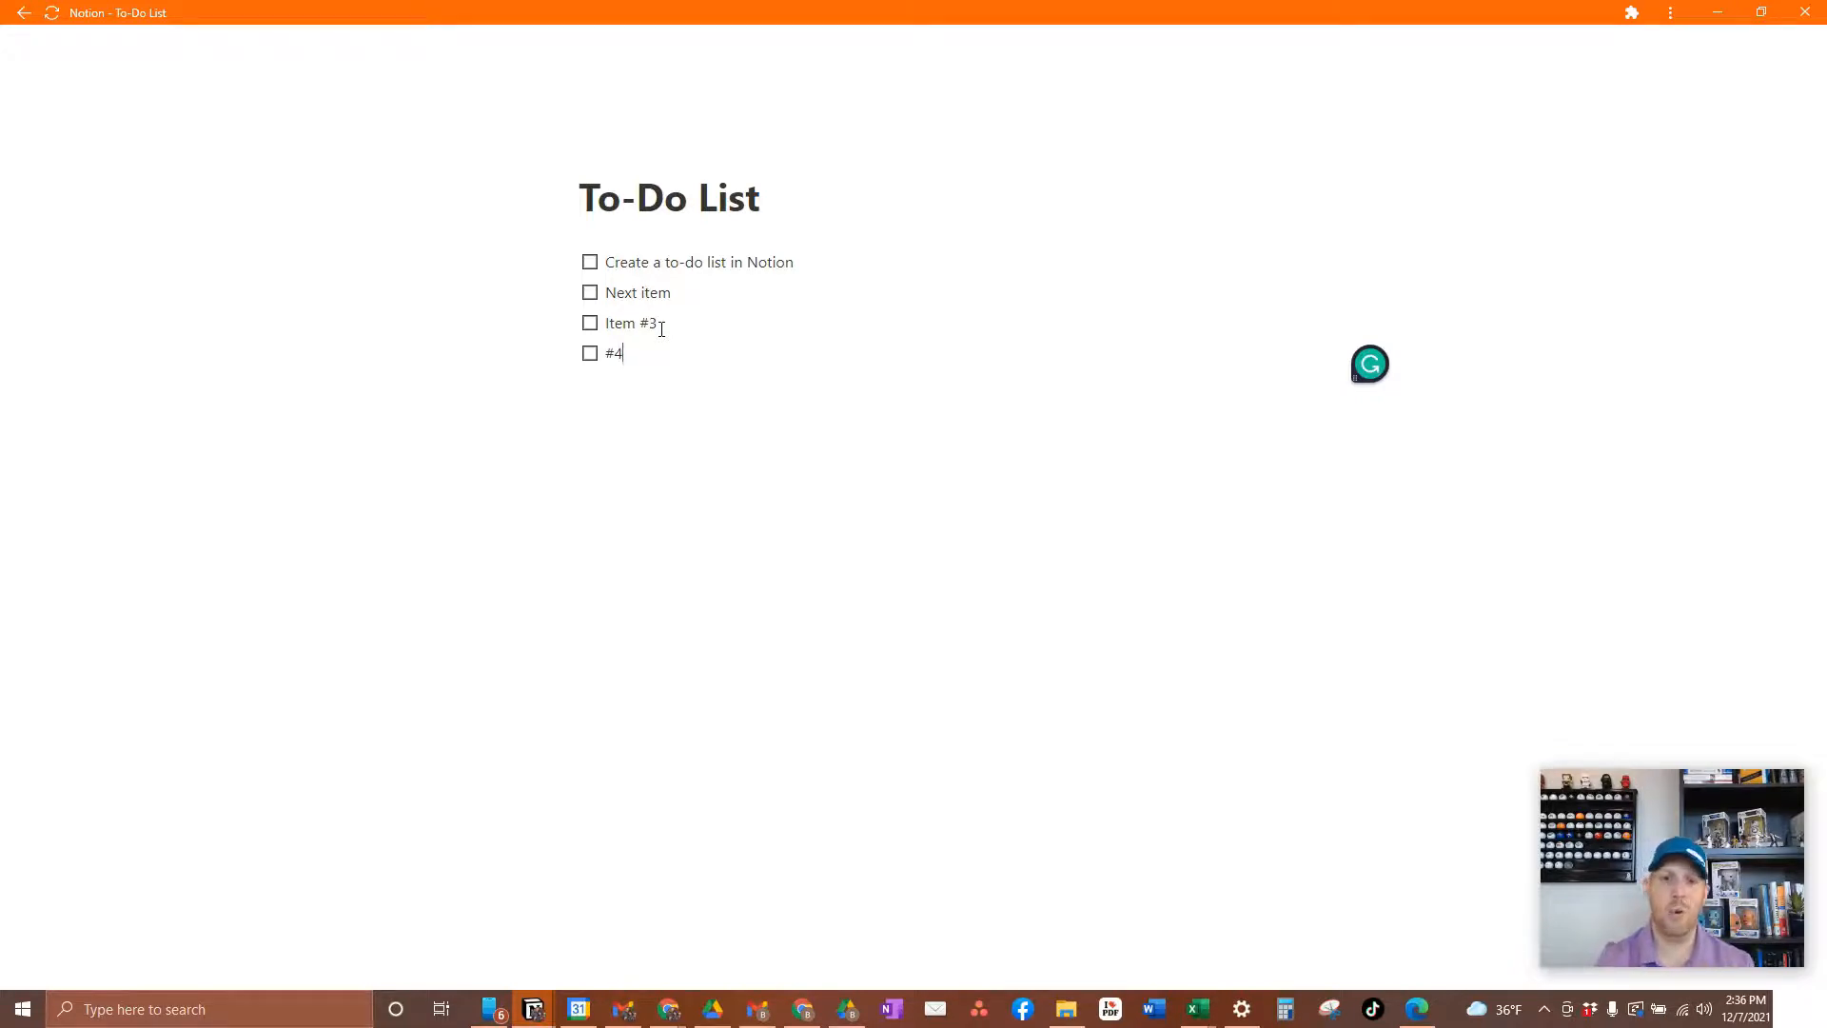
Step: Check off "Create a to-do list in Notion" and "Next item", and move "Item #3" and "#4" above them in that order
left_click(589, 264)
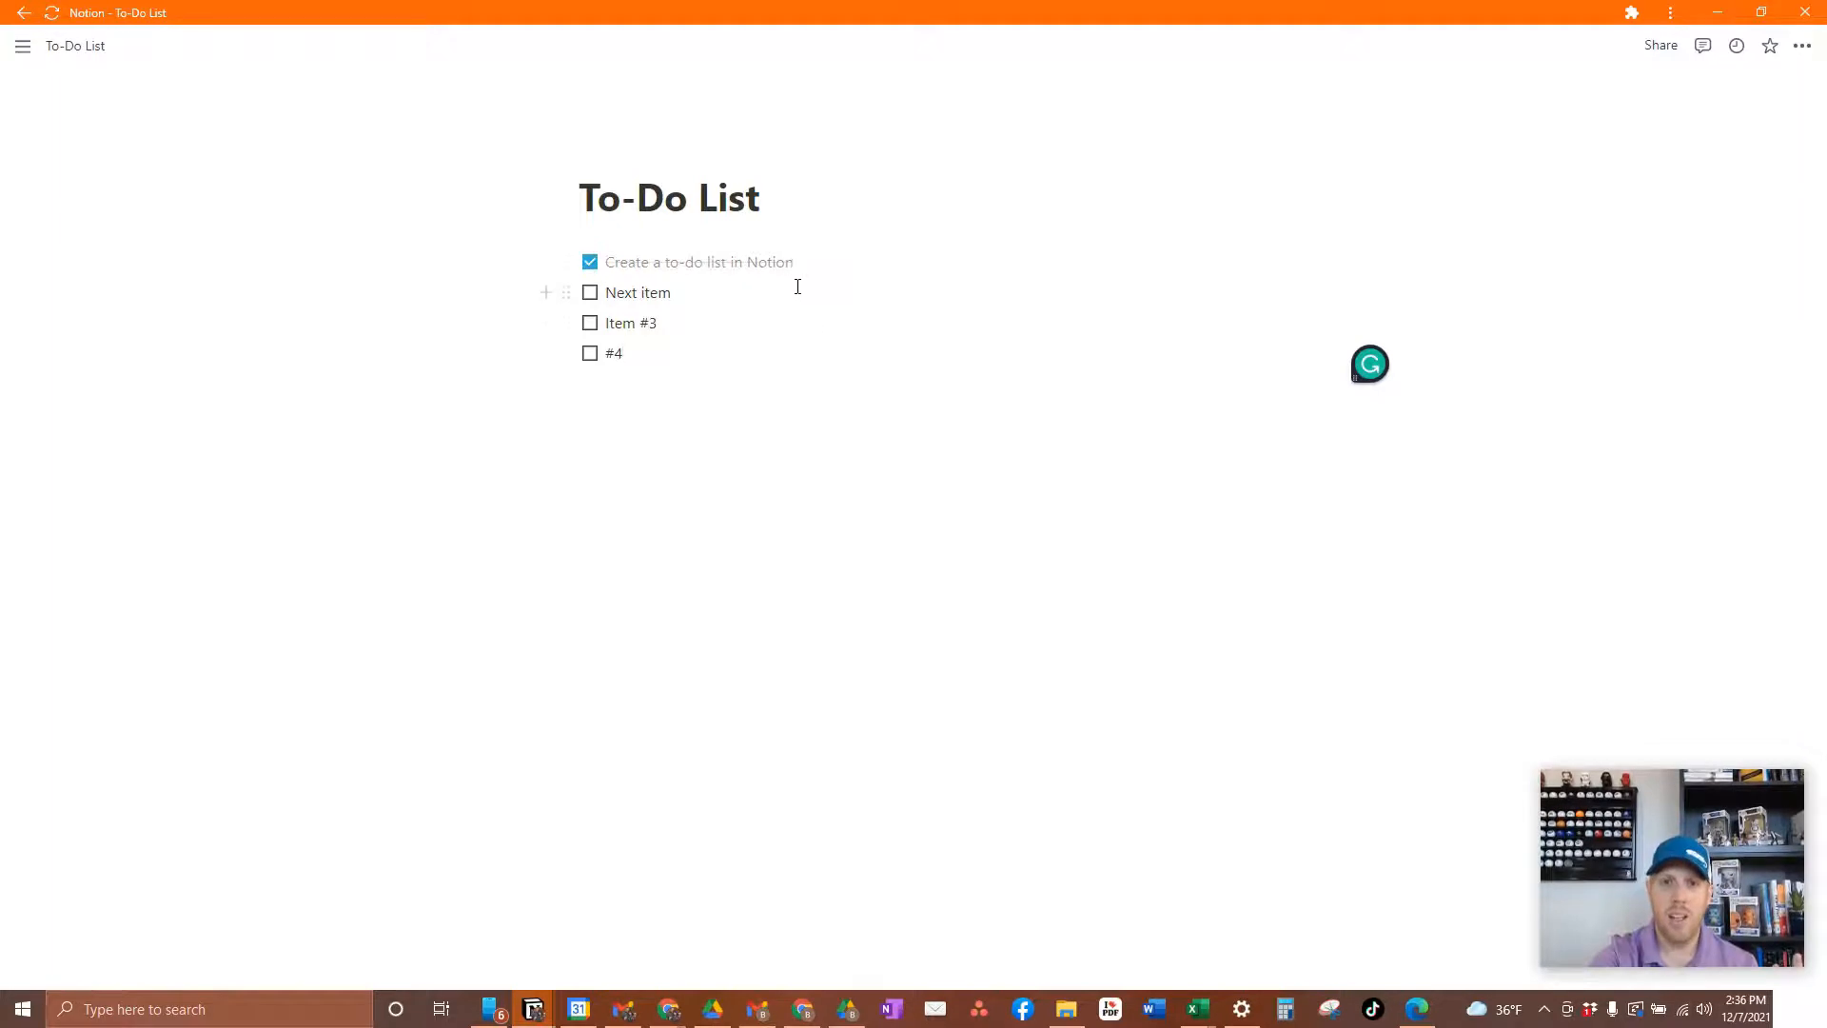
left_click(584, 296)
left_click(588, 294)
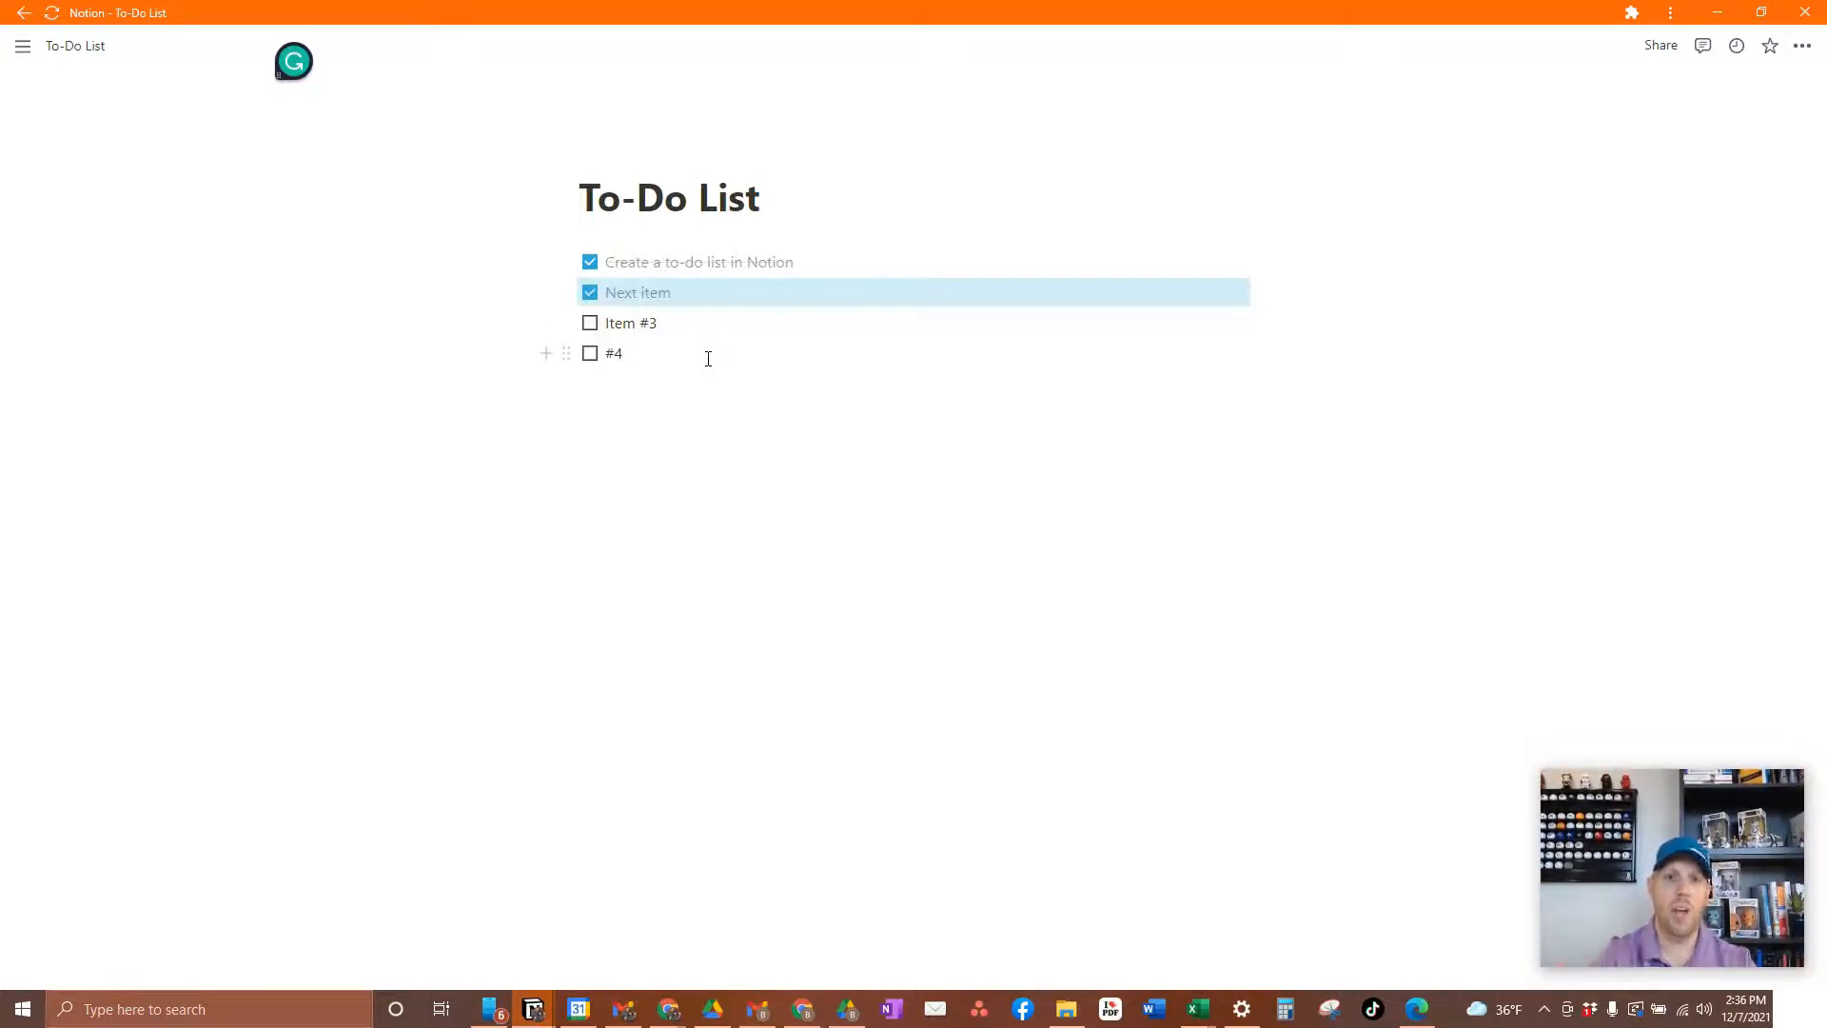
left_click_drag(565, 322, 568, 254)
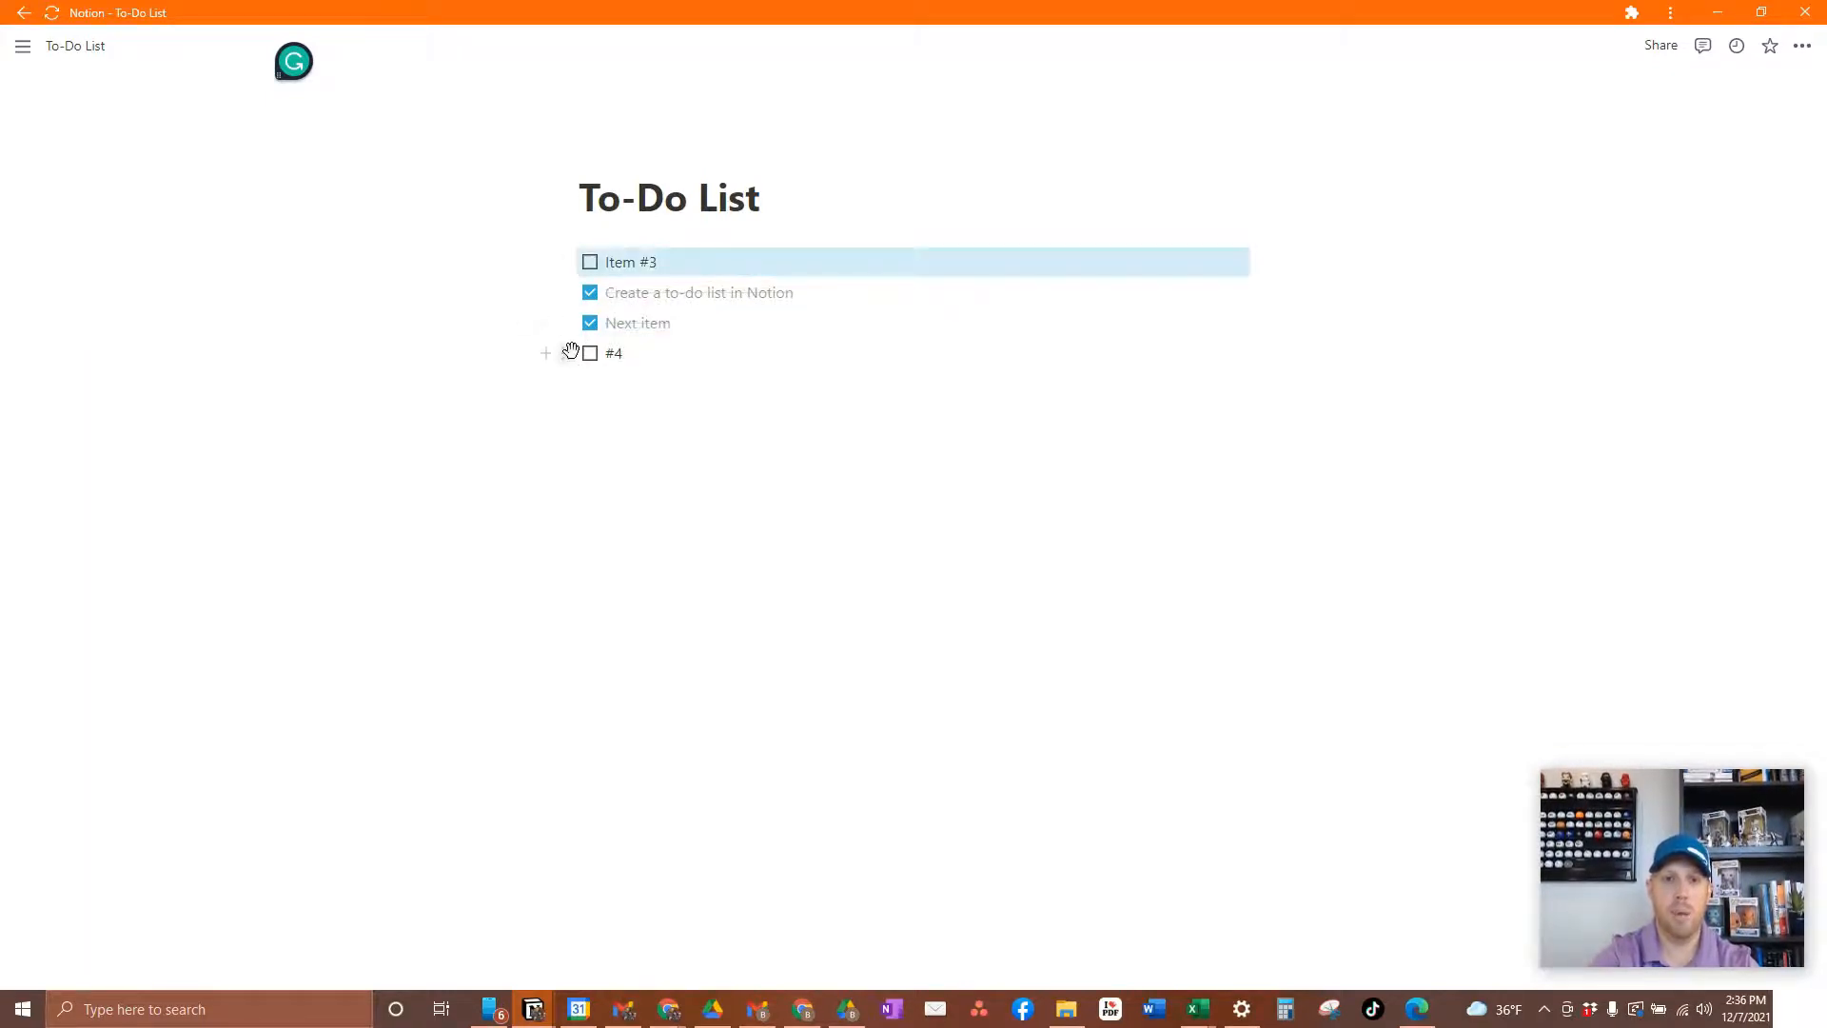
left_click_drag(567, 351, 584, 276)
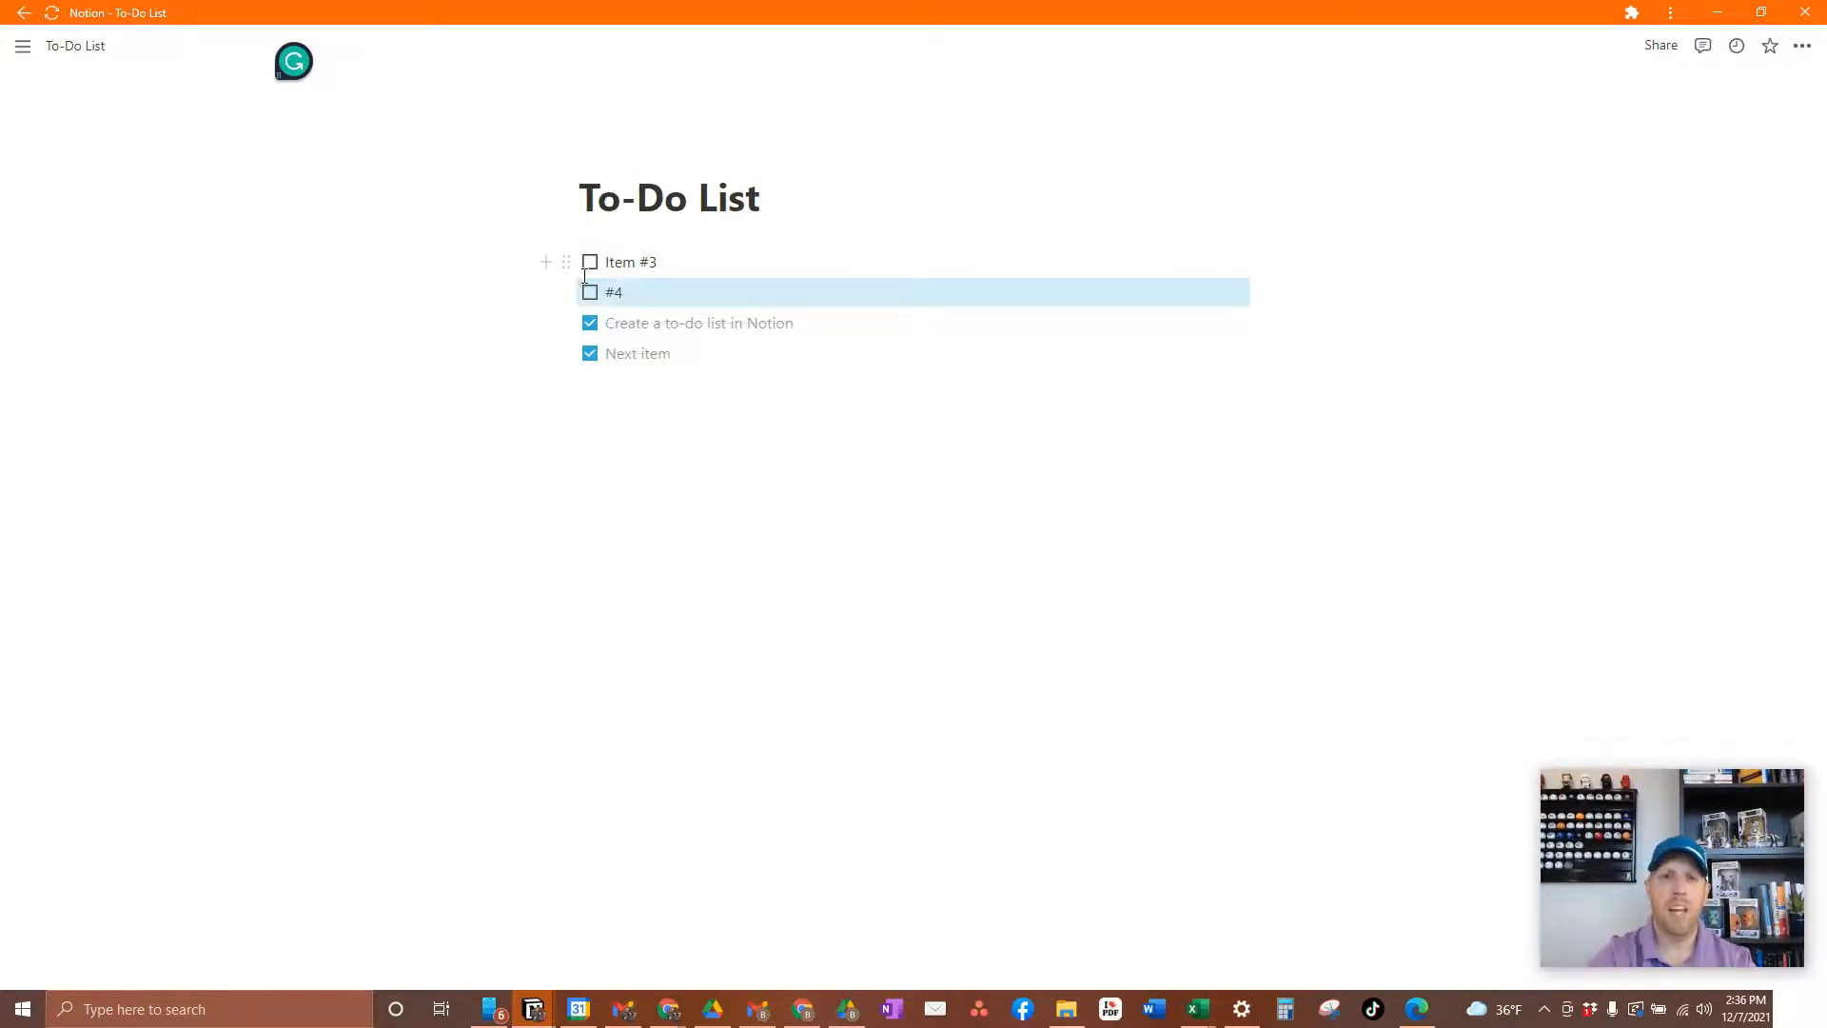
Step: Embed a sub-page titled "Archive" beneath the to-do items, leaving an empty line between, and return to the To-Do List page
left_click(679, 353)
key("Return")
key("Return")
key("Return")
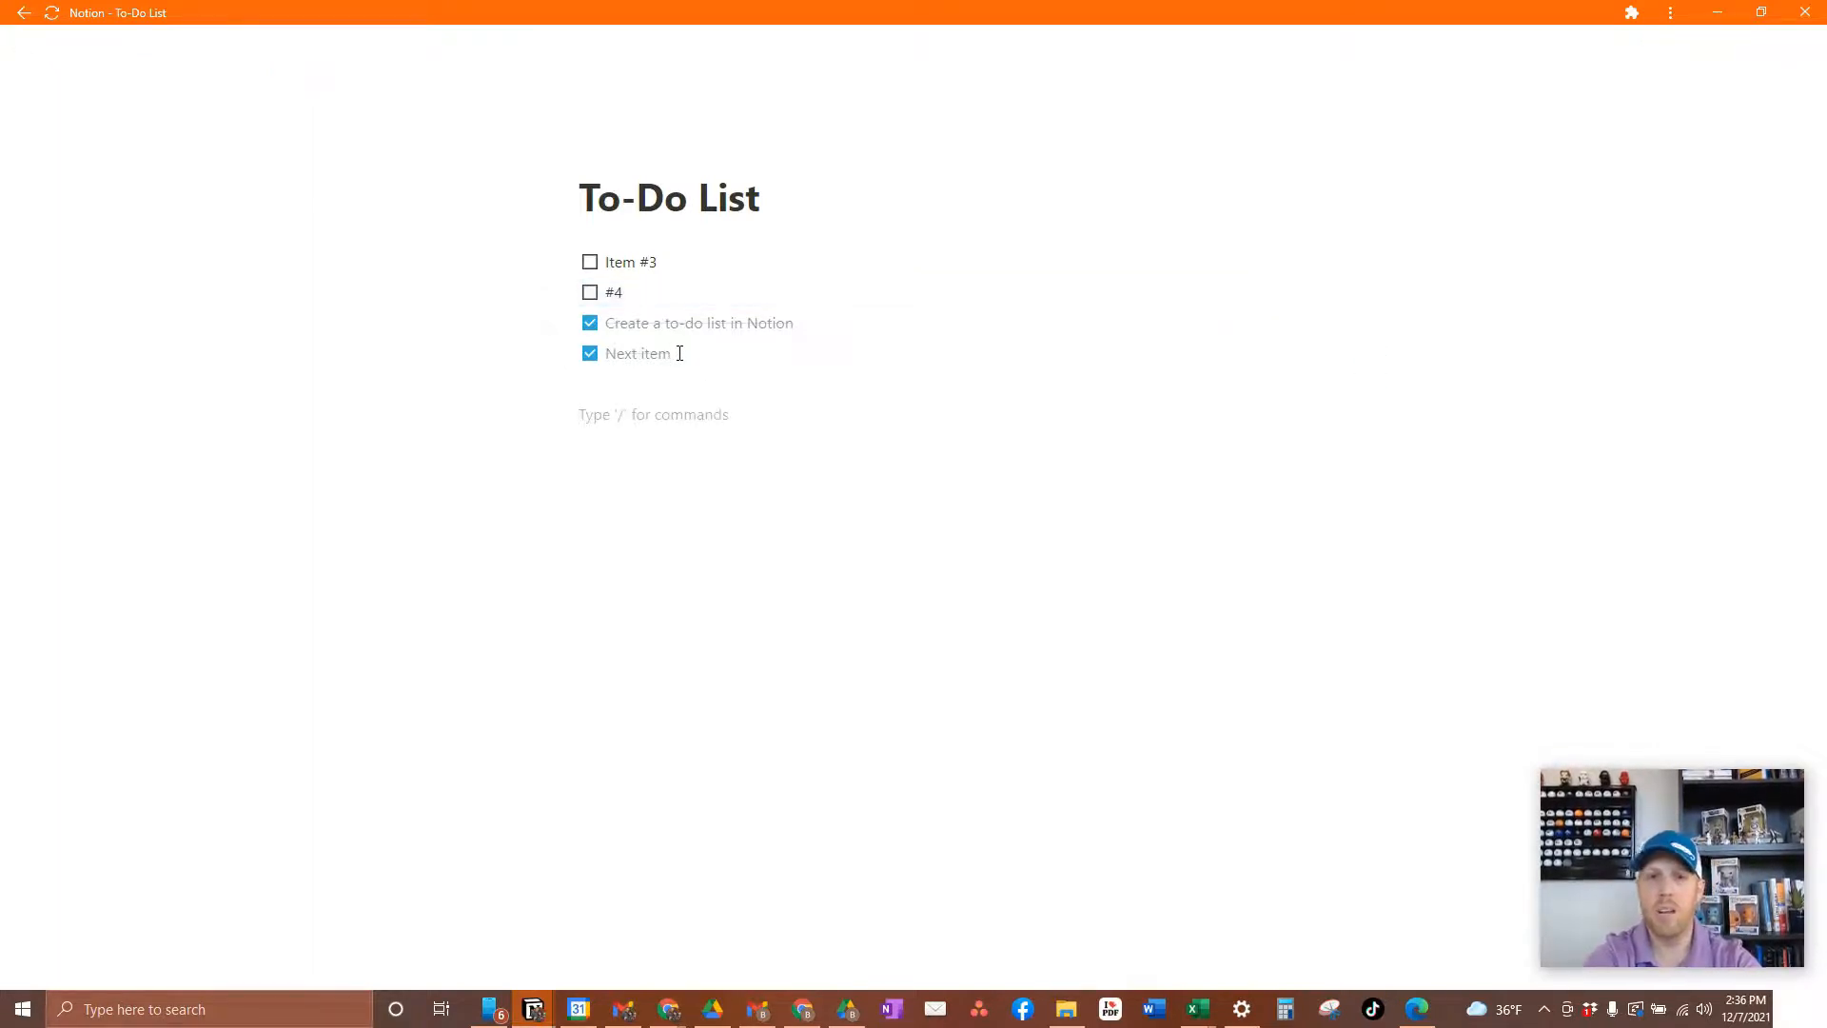
type("/")
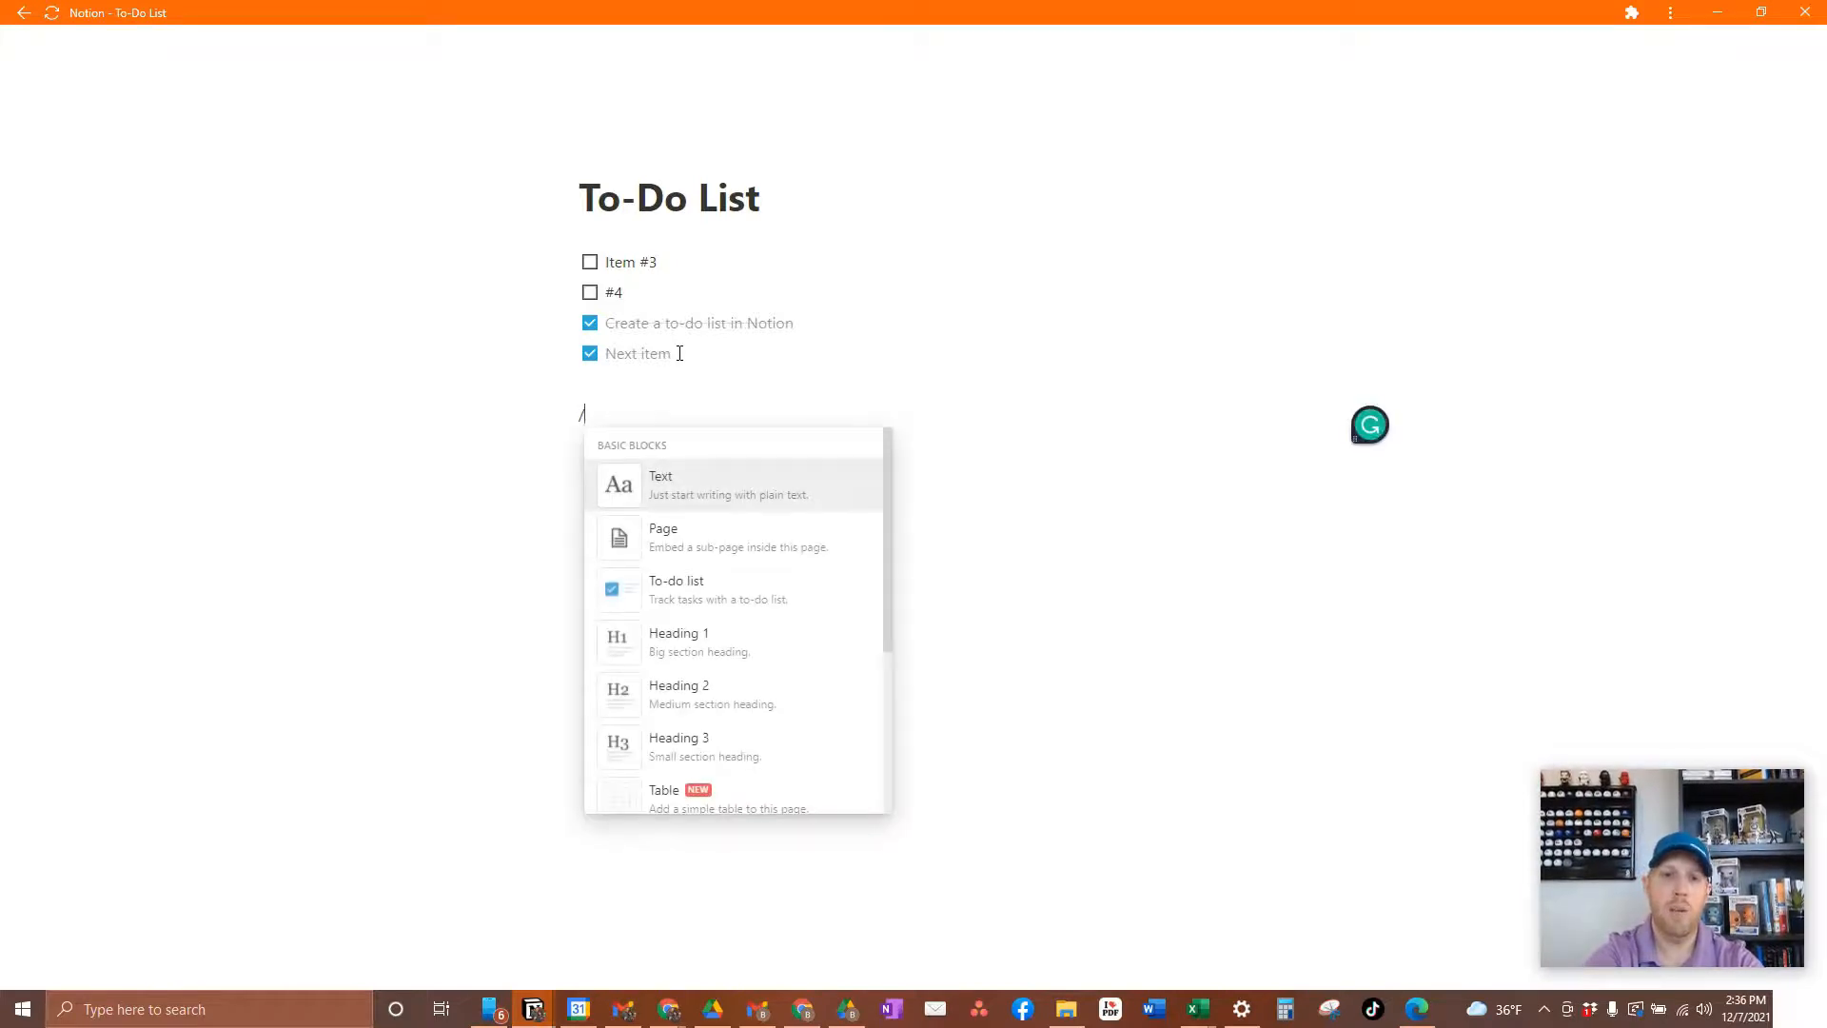
type("pag")
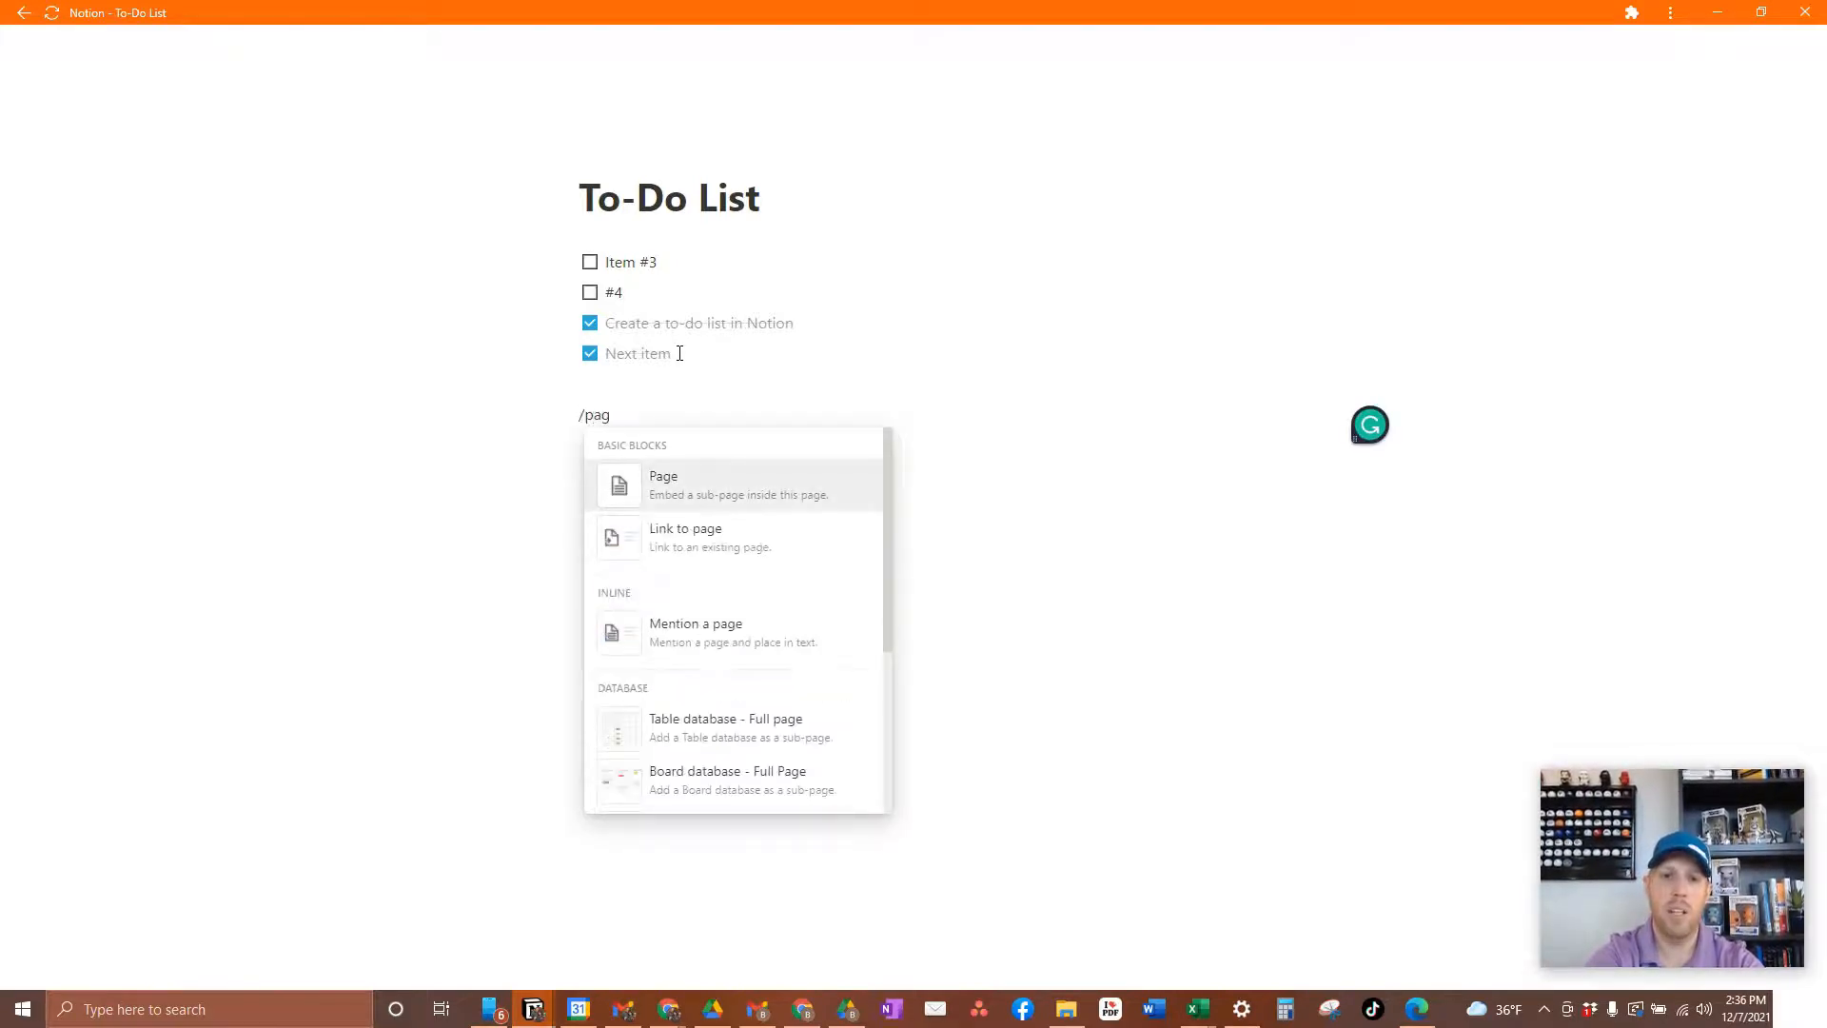
key("Return")
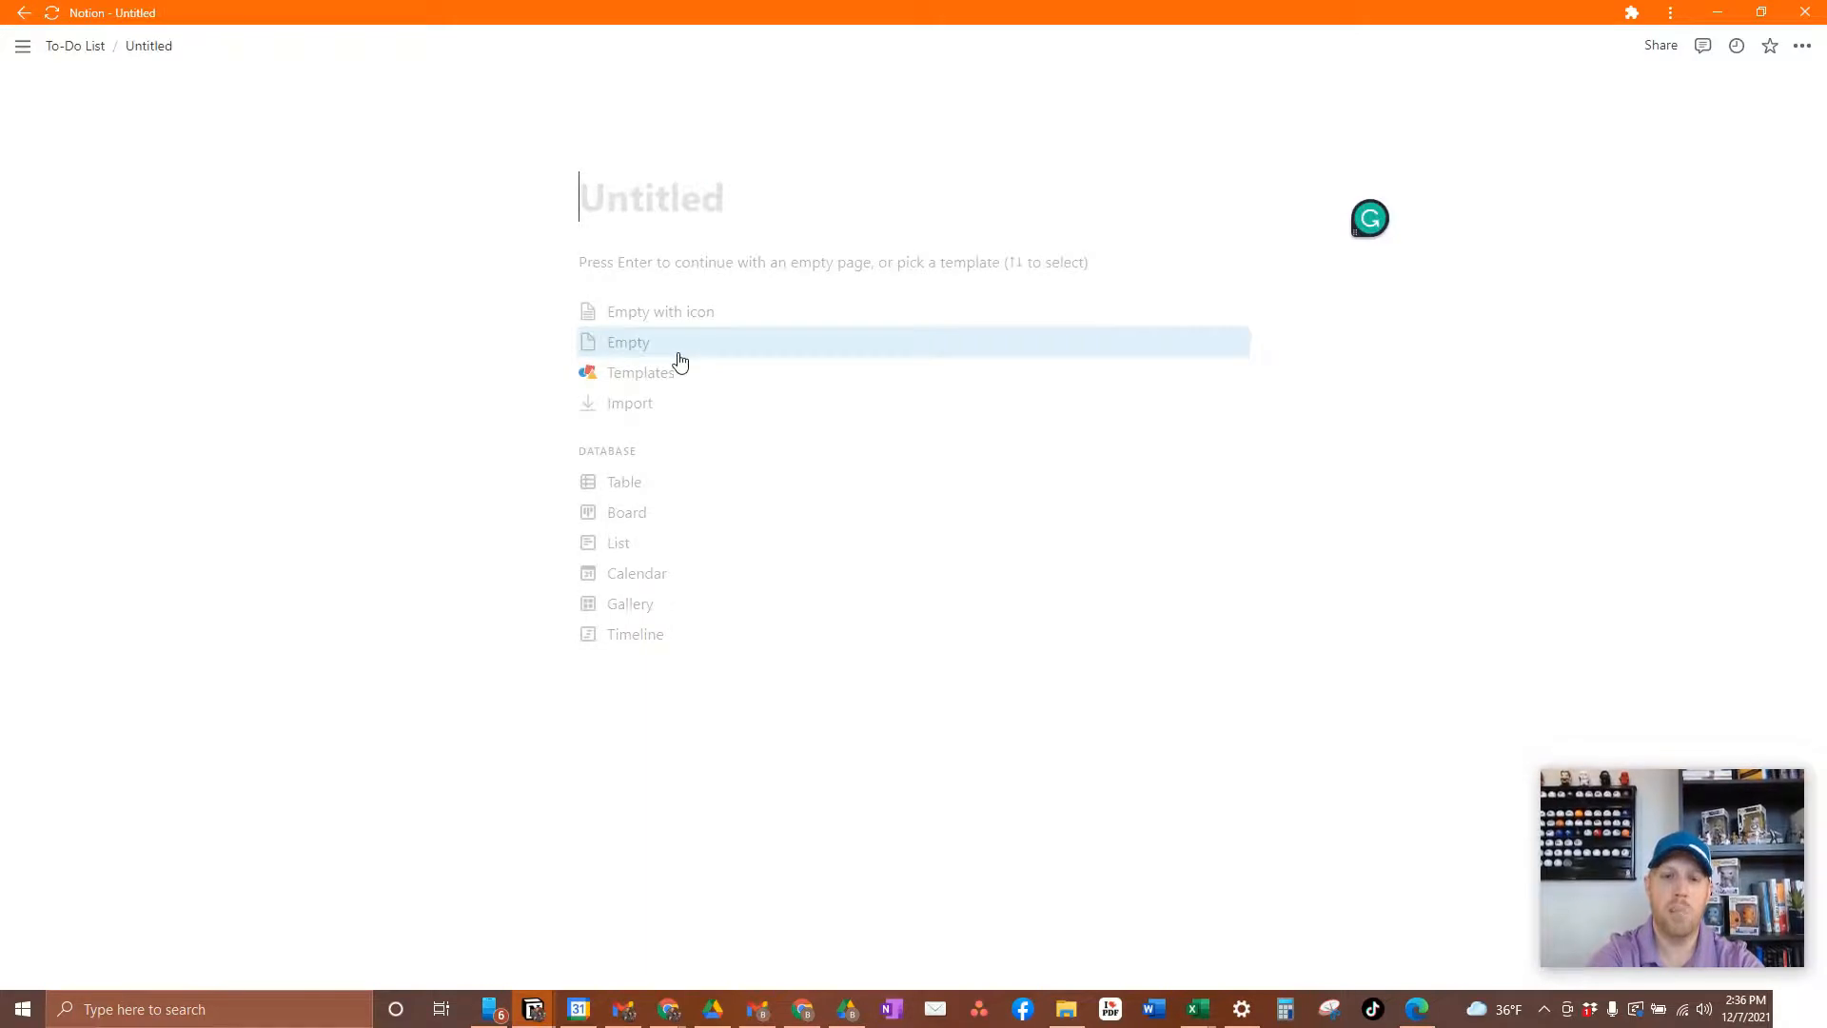
type("Archive")
key("Return")
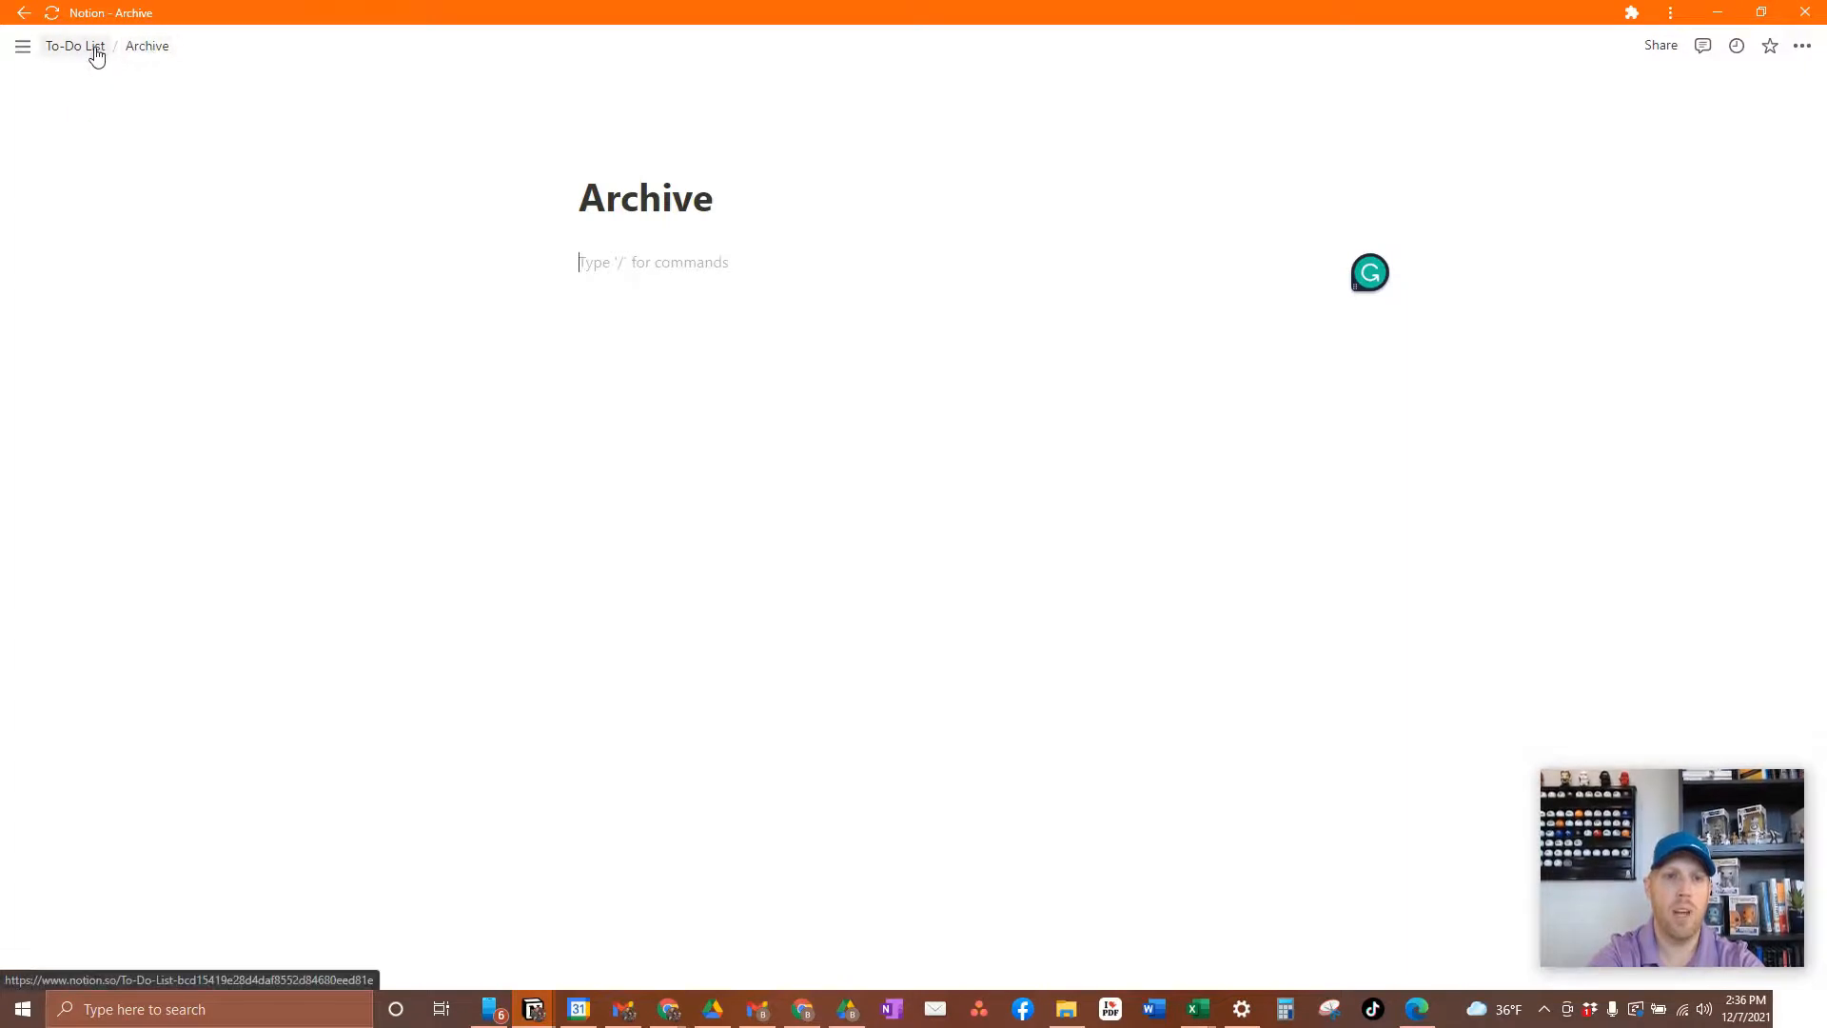
left_click(97, 56)
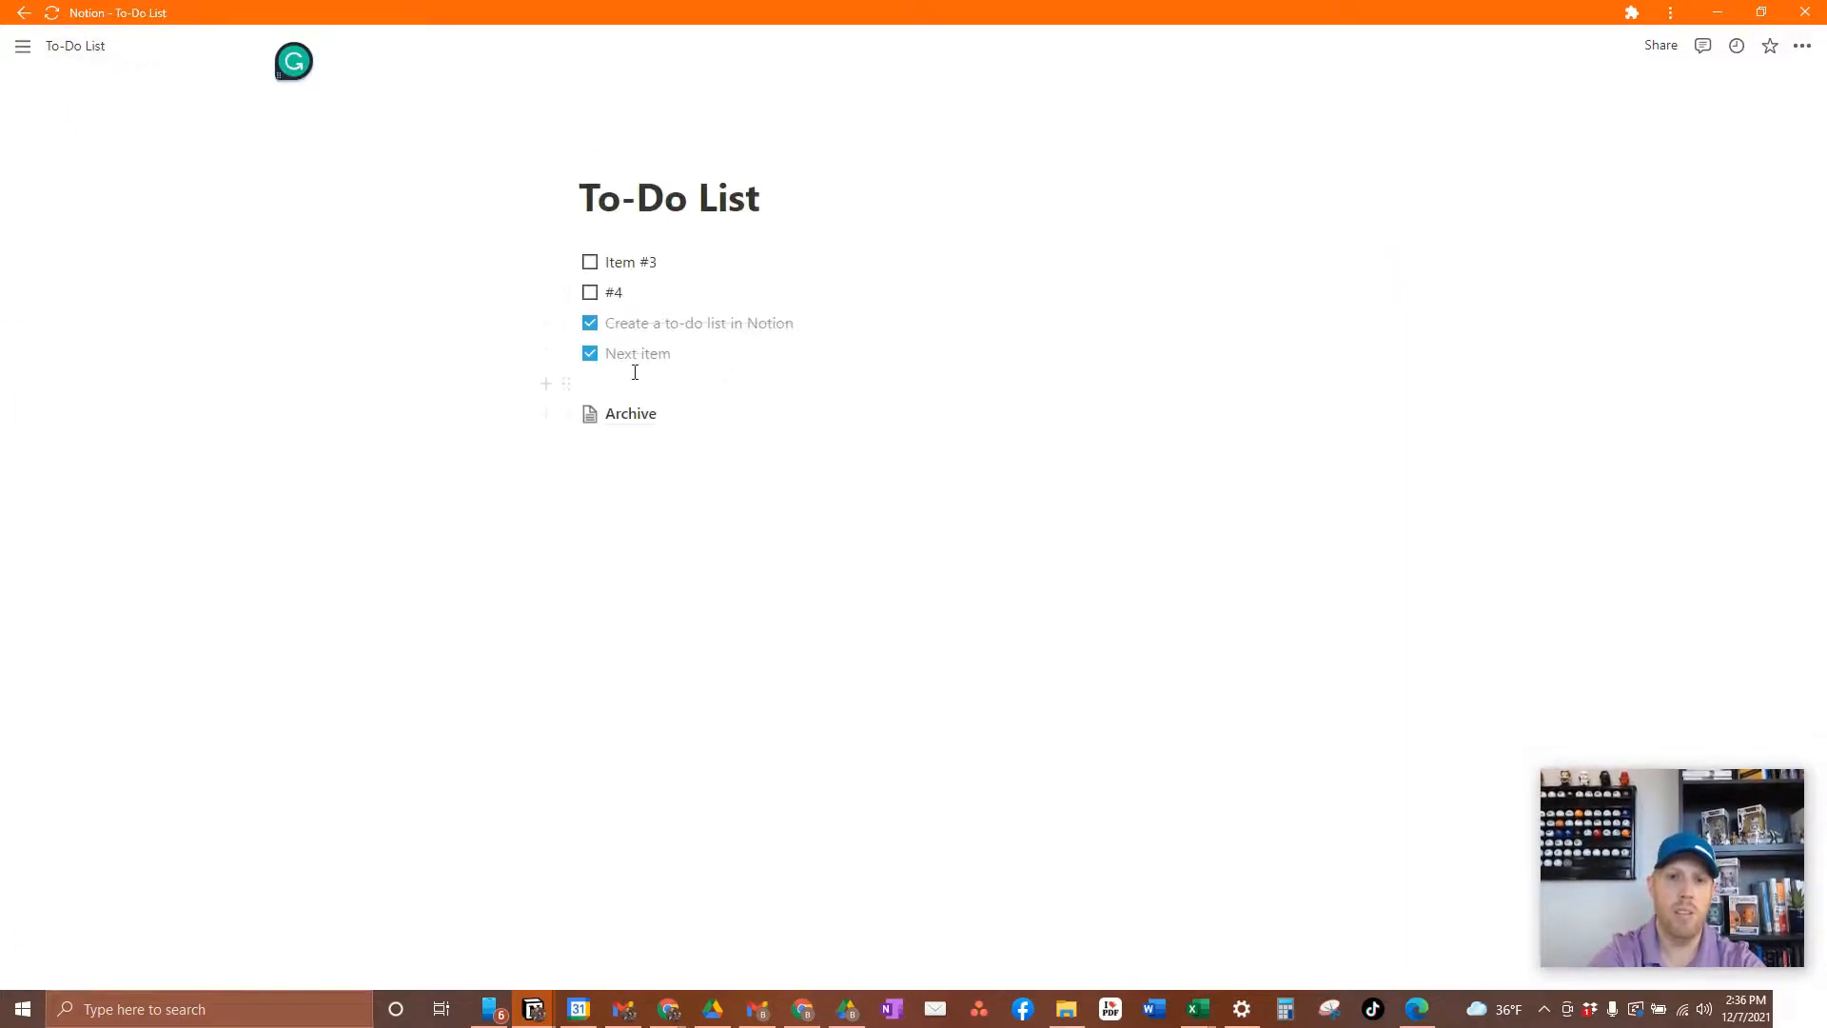
Step: Move the completed items "Create a to-do list in Notion" and "Next item" into the Archive page and check that page's contents
left_click_drag(701, 353, 577, 314)
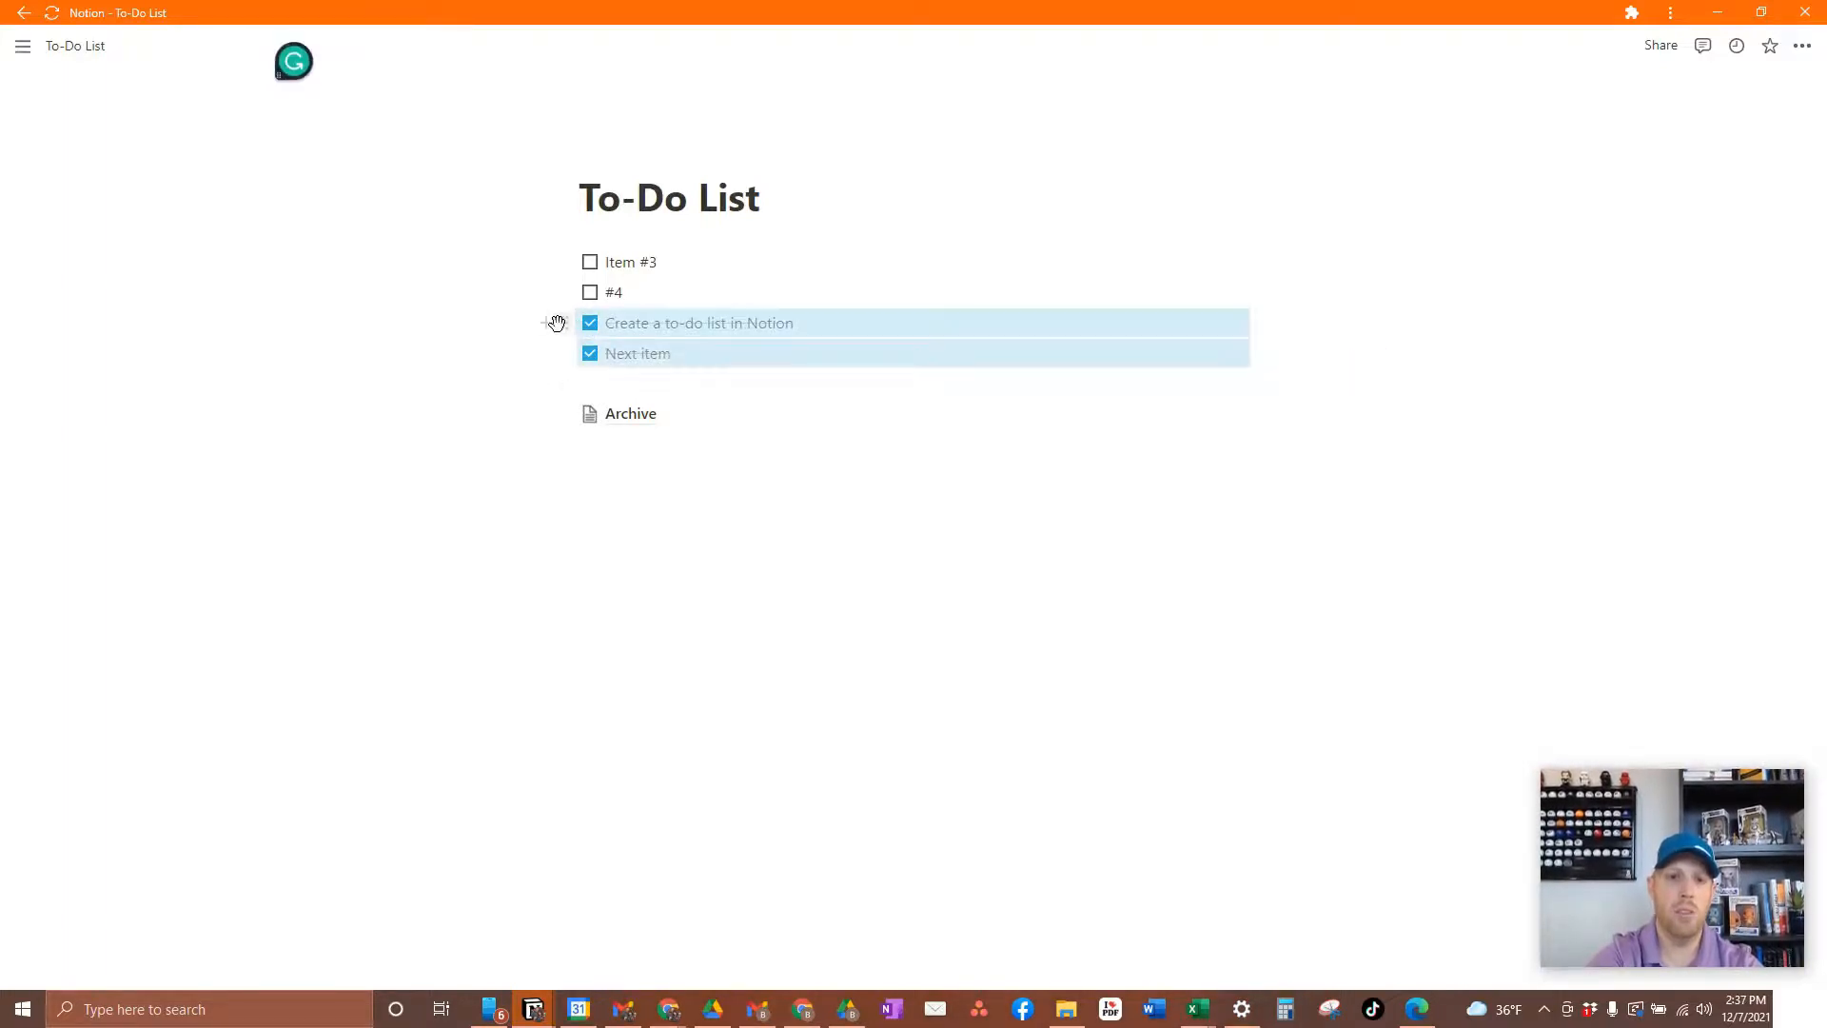
left_click_drag(563, 322, 626, 414)
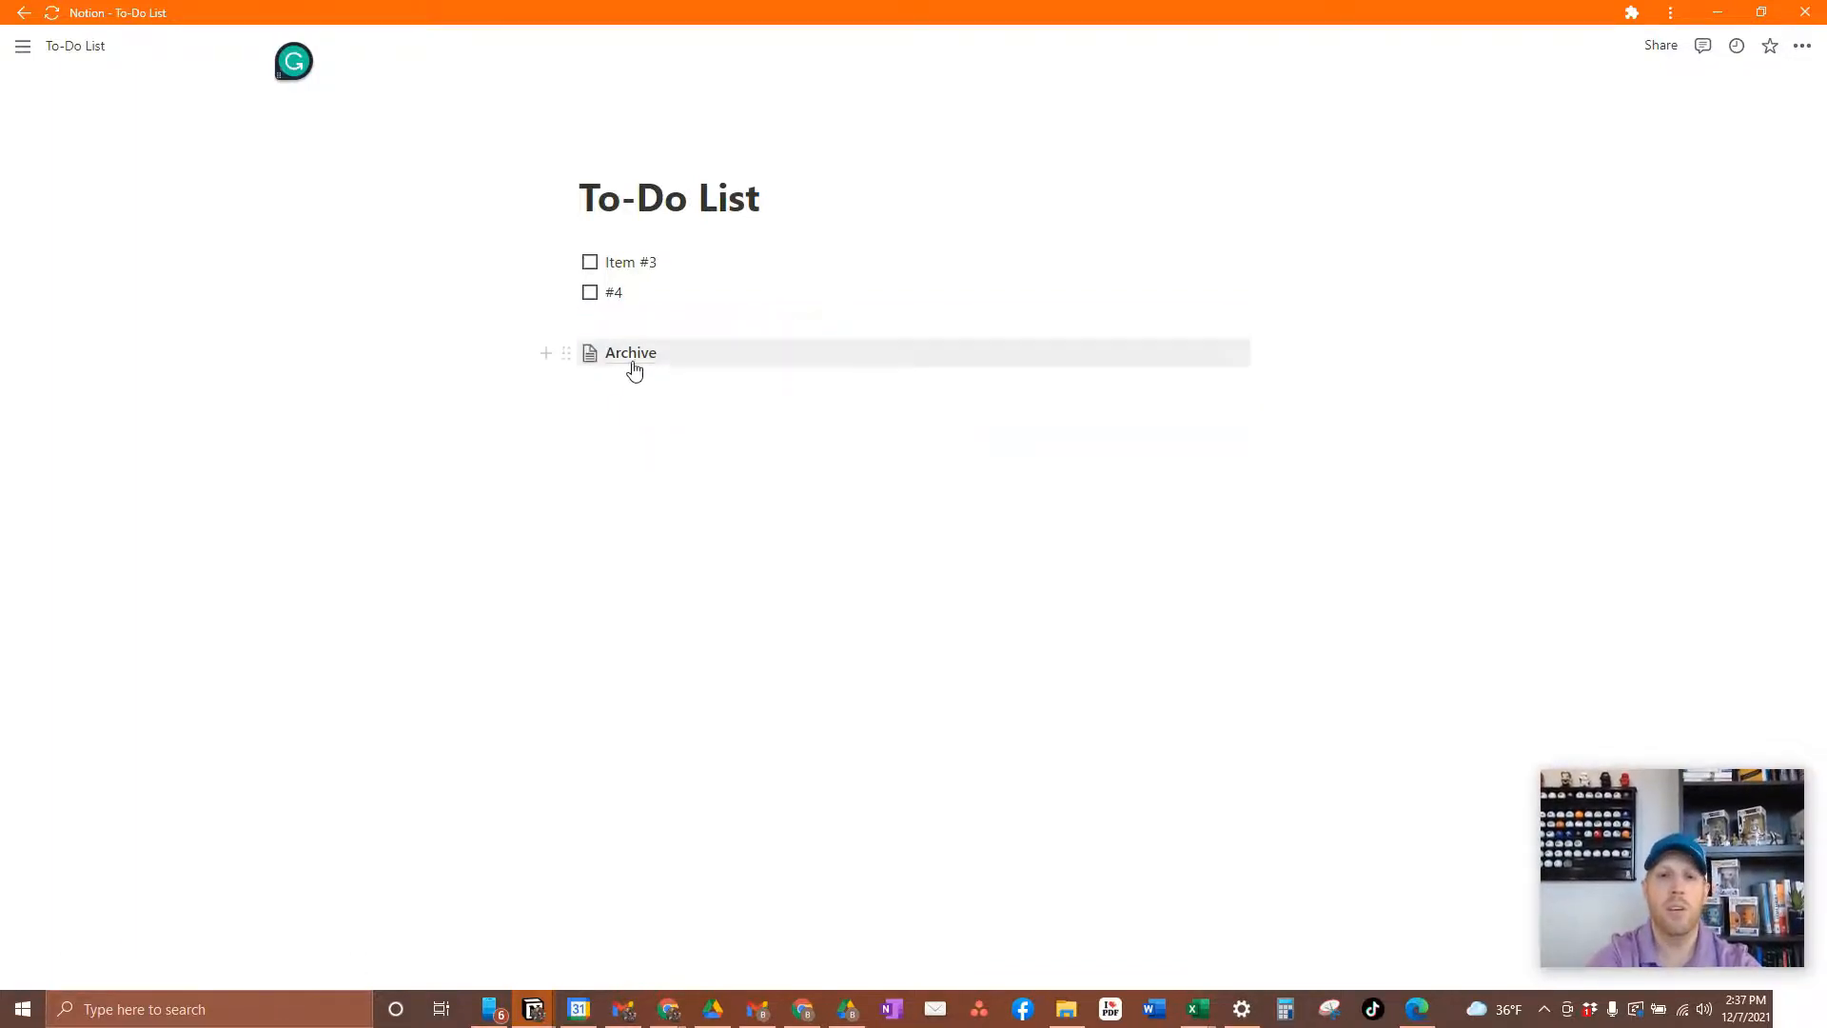
left_click(634, 363)
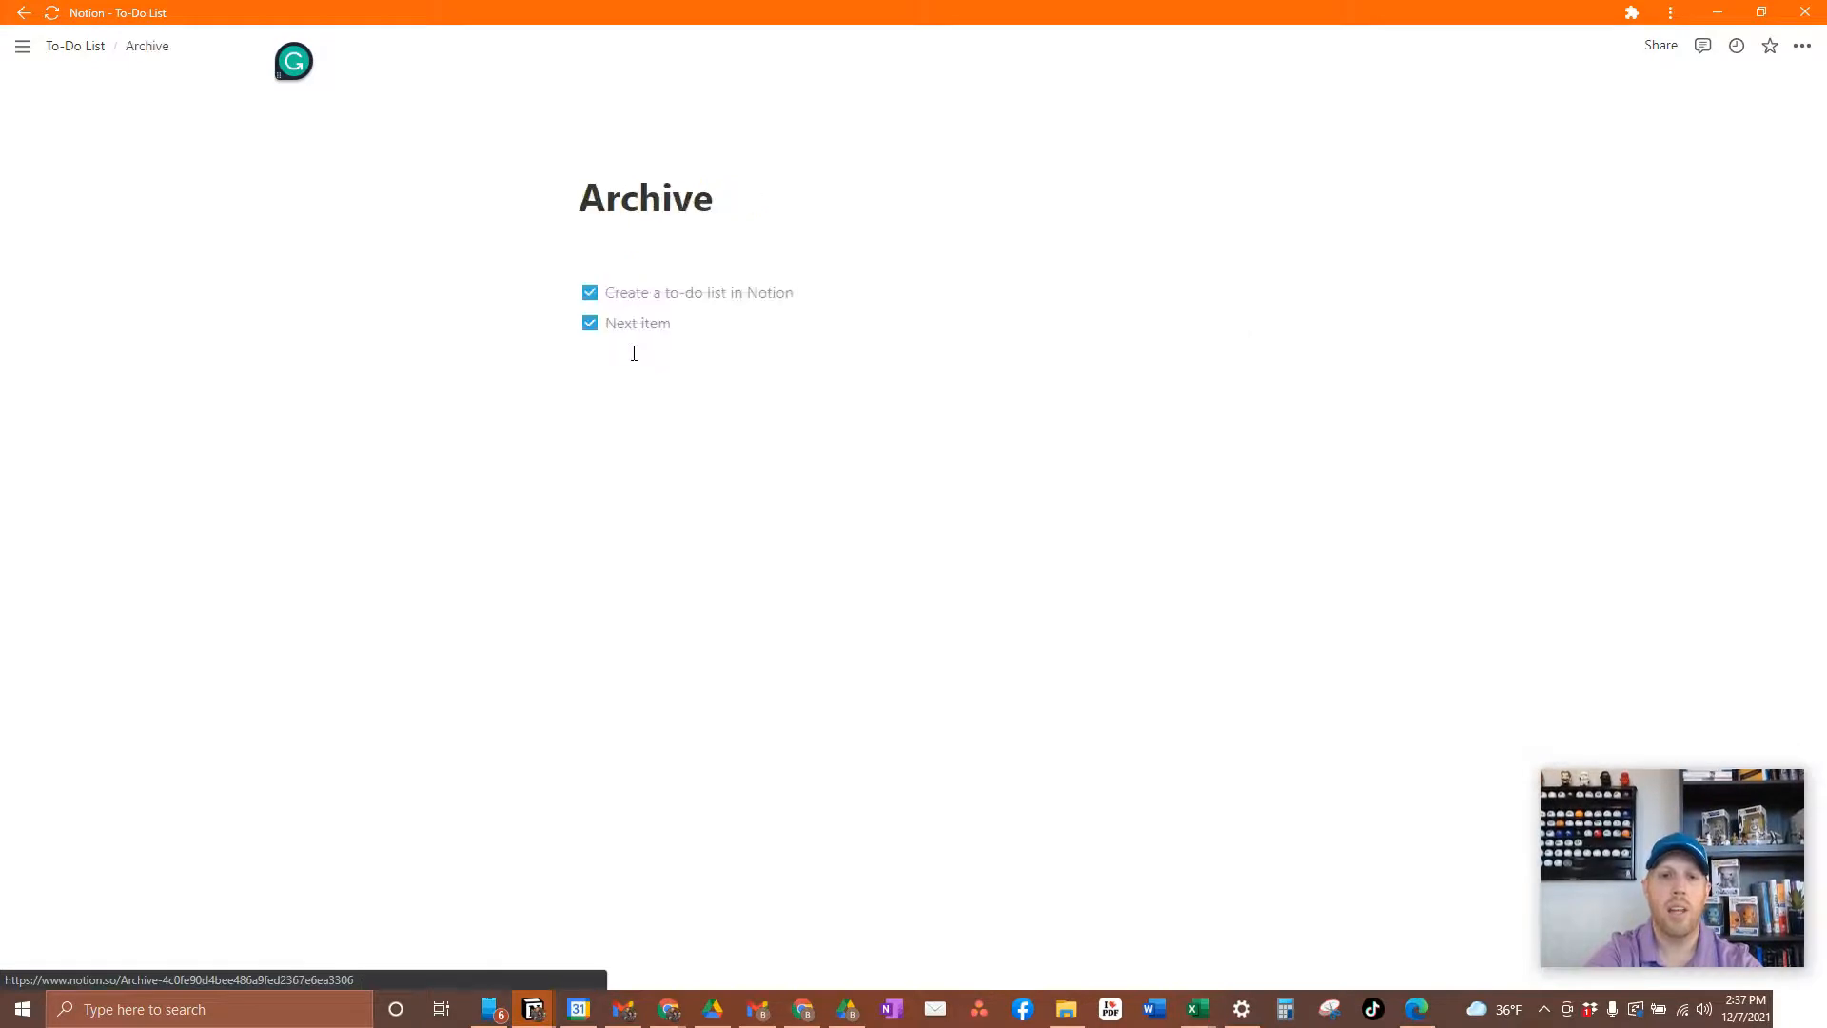
left_click(77, 46)
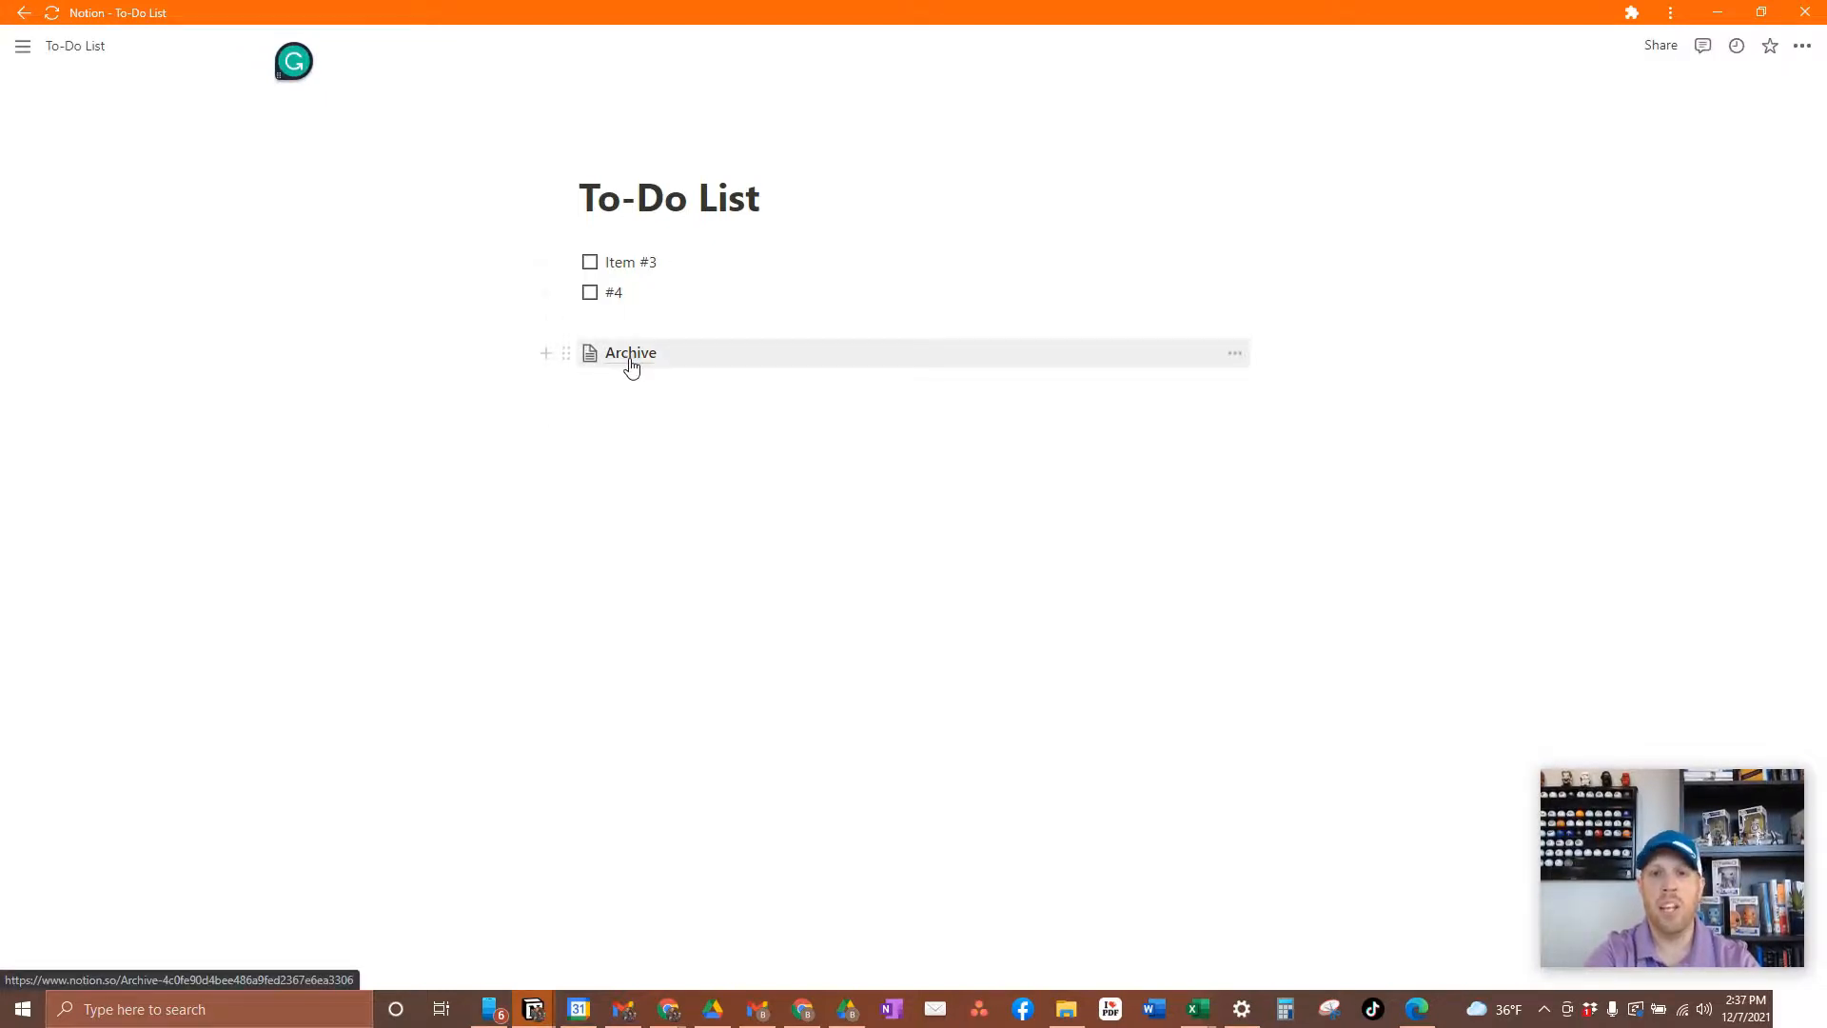
Step: Check off "Item #3" and "#4" on the To-Do List page and delete both items
left_click(590, 262)
left_click(590, 294)
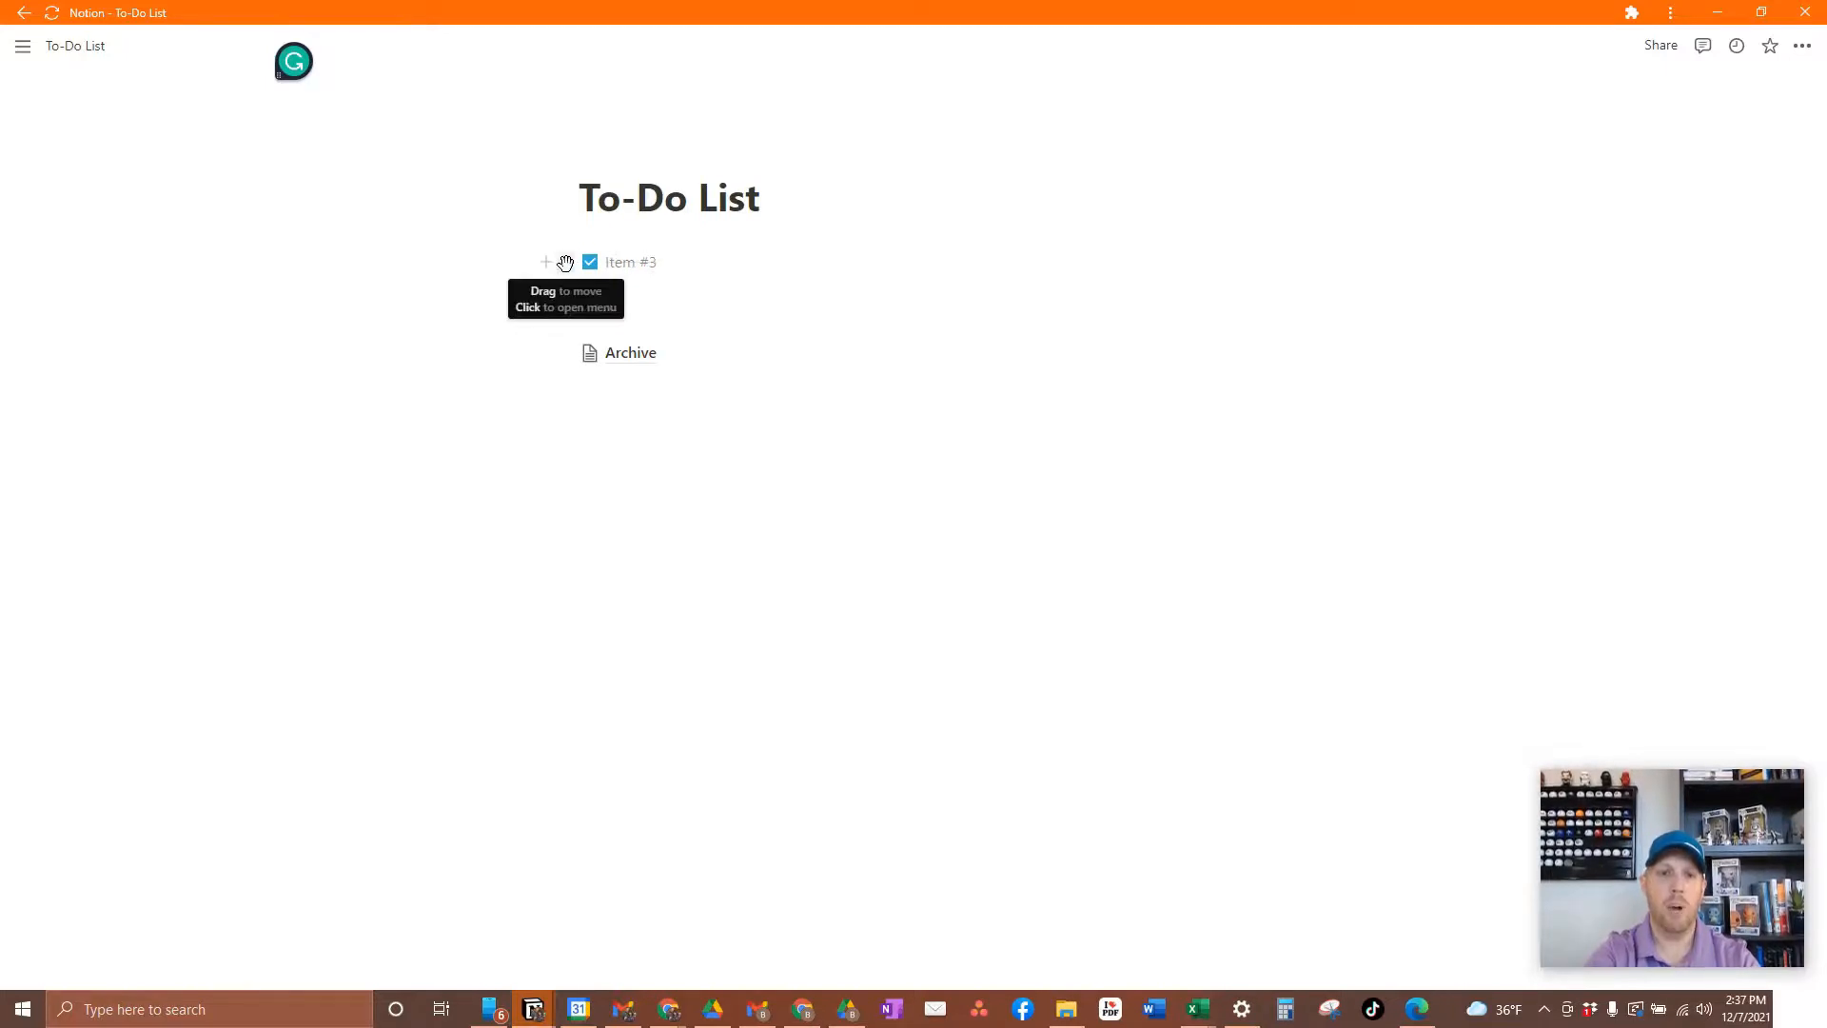
left_click(565, 263)
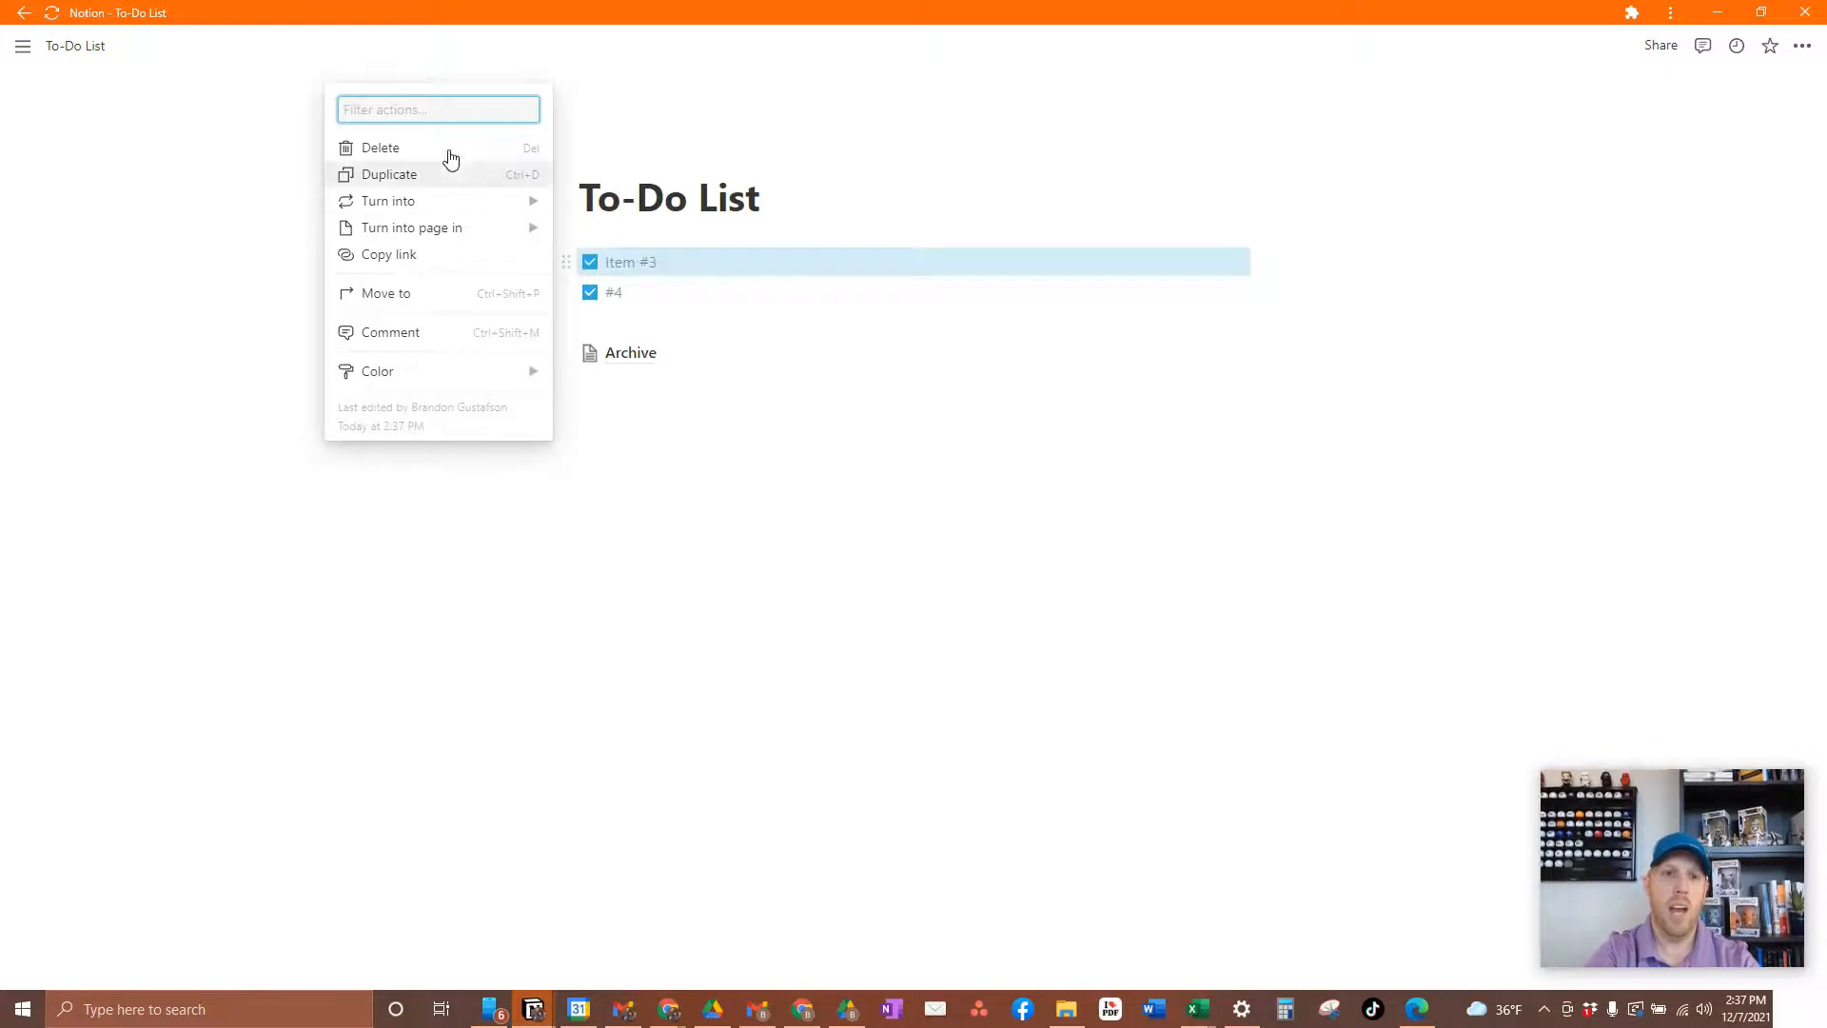
mouse_move(447, 205)
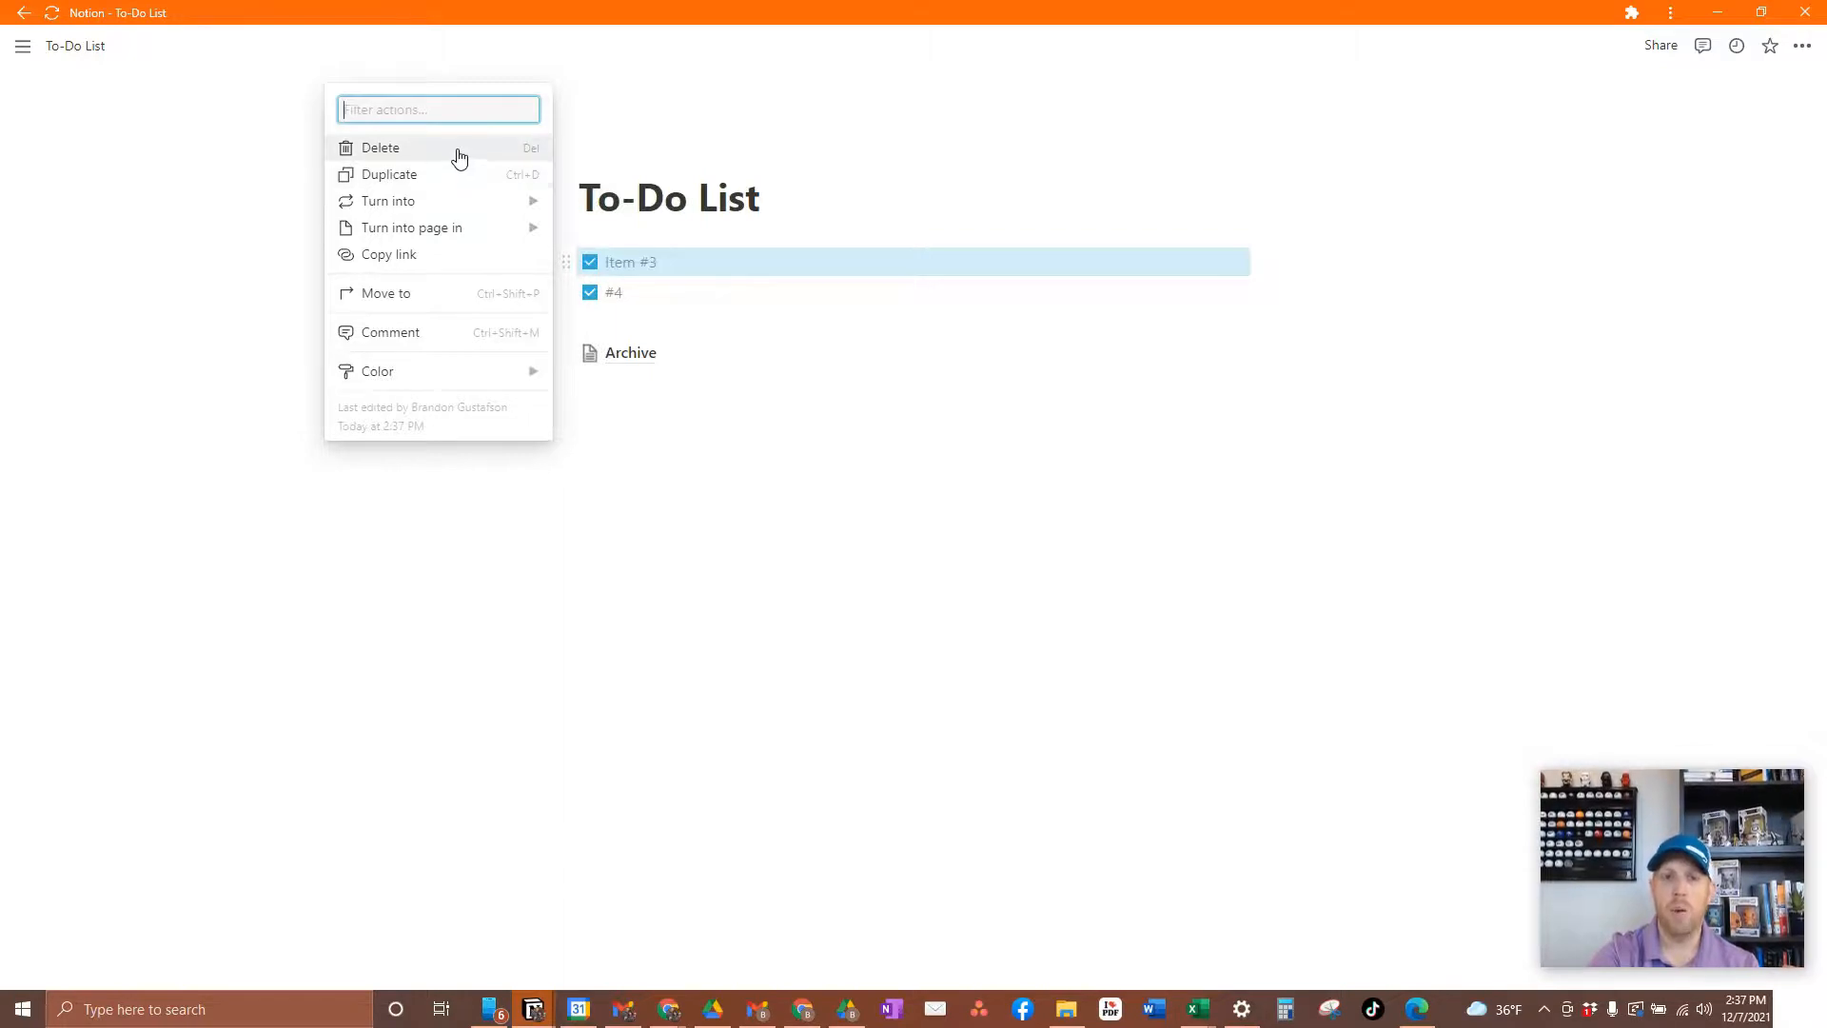
left_click(459, 153)
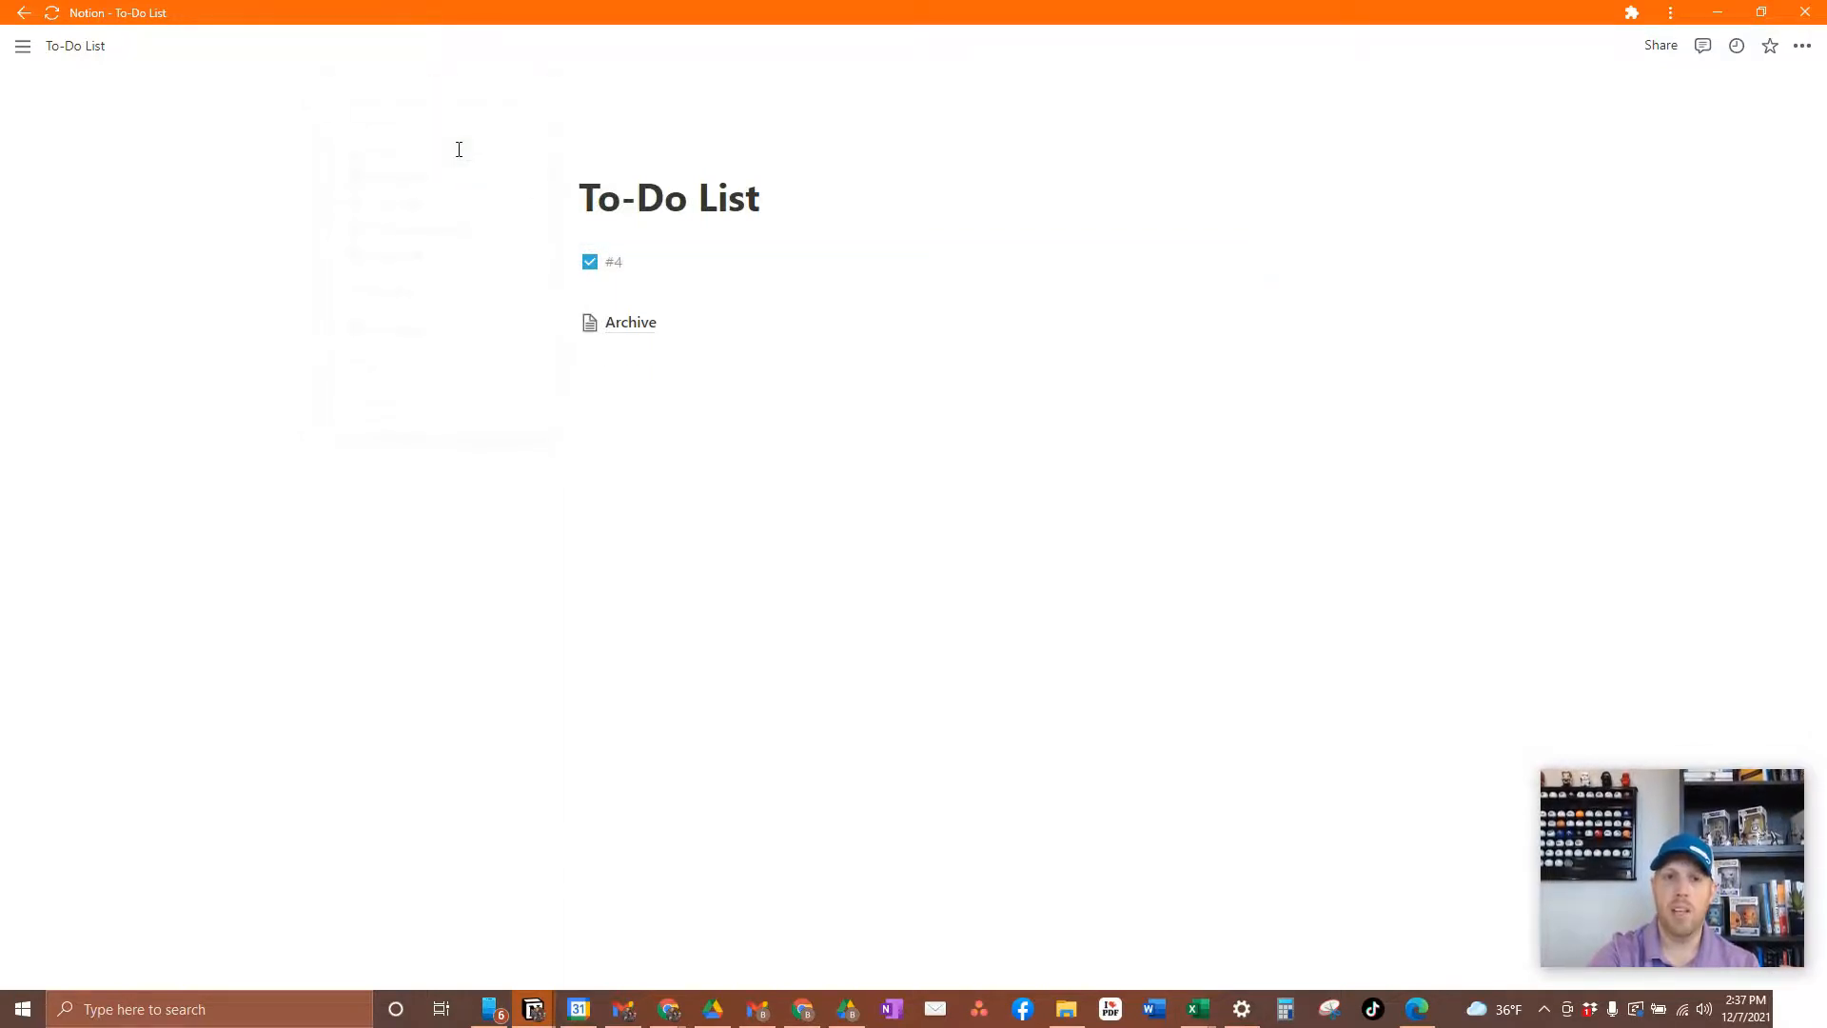
left_click(569, 260)
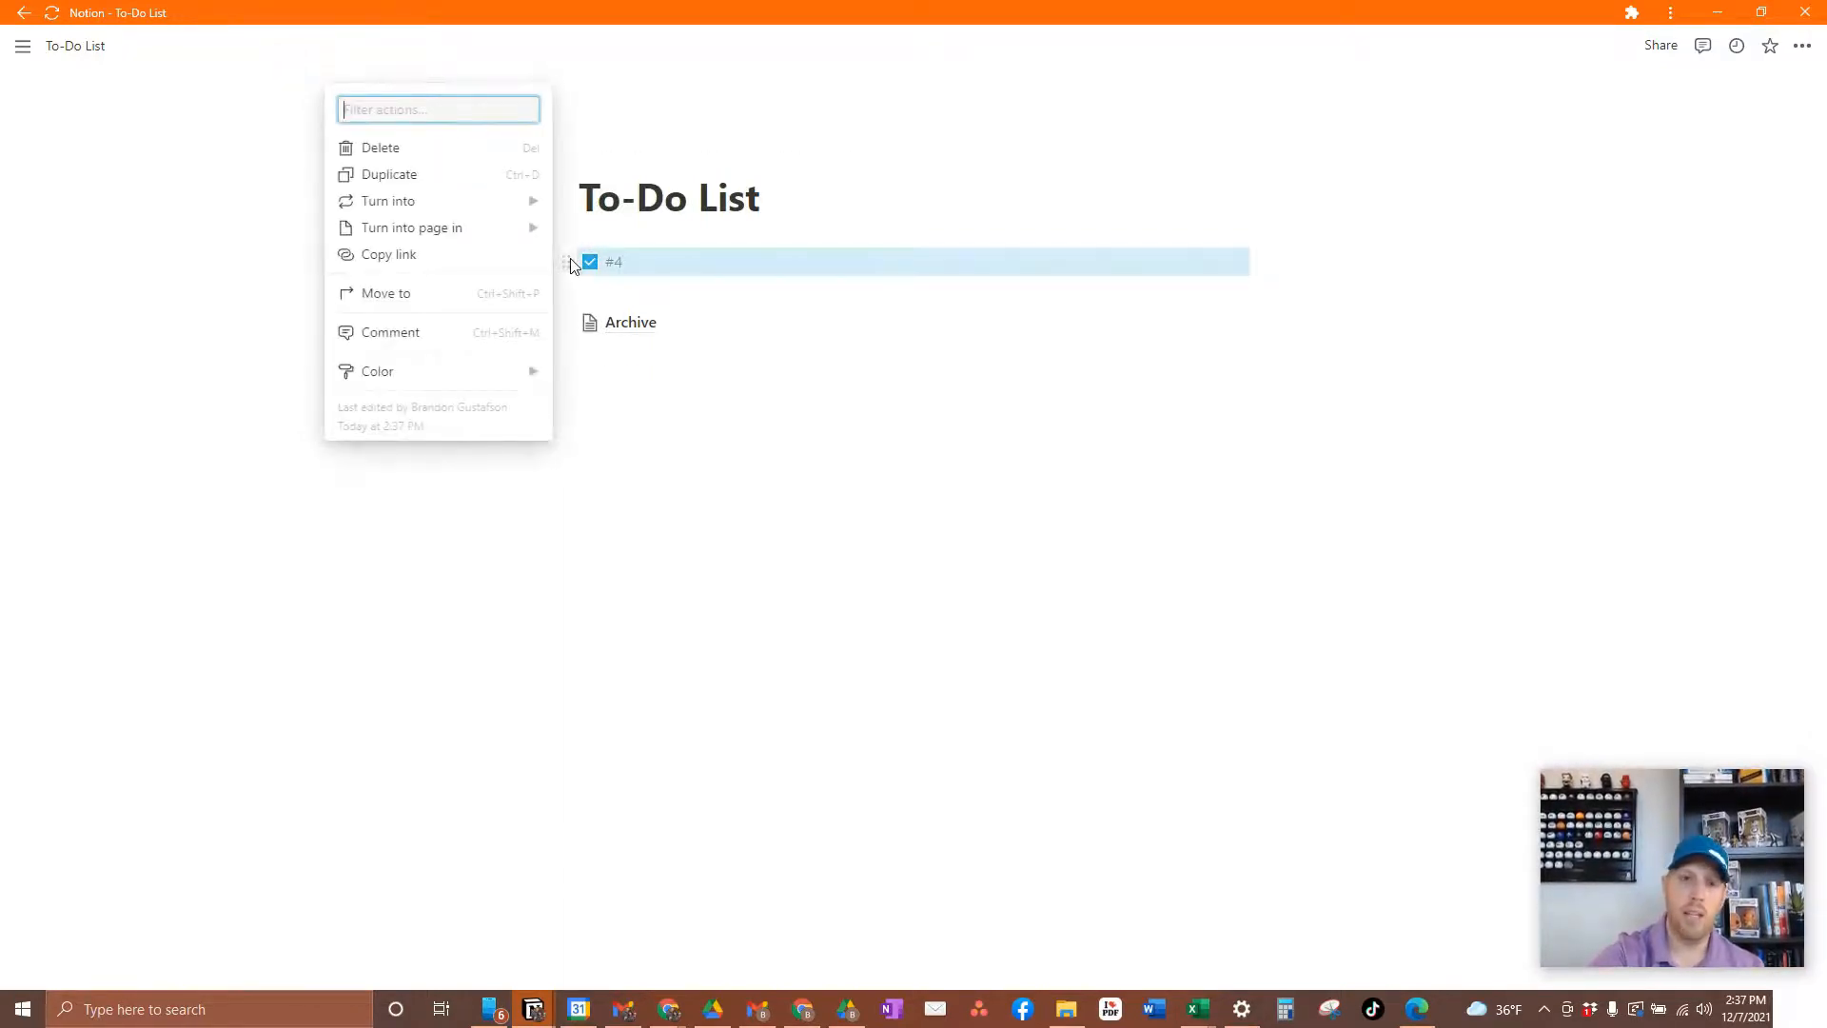
key("Delete")
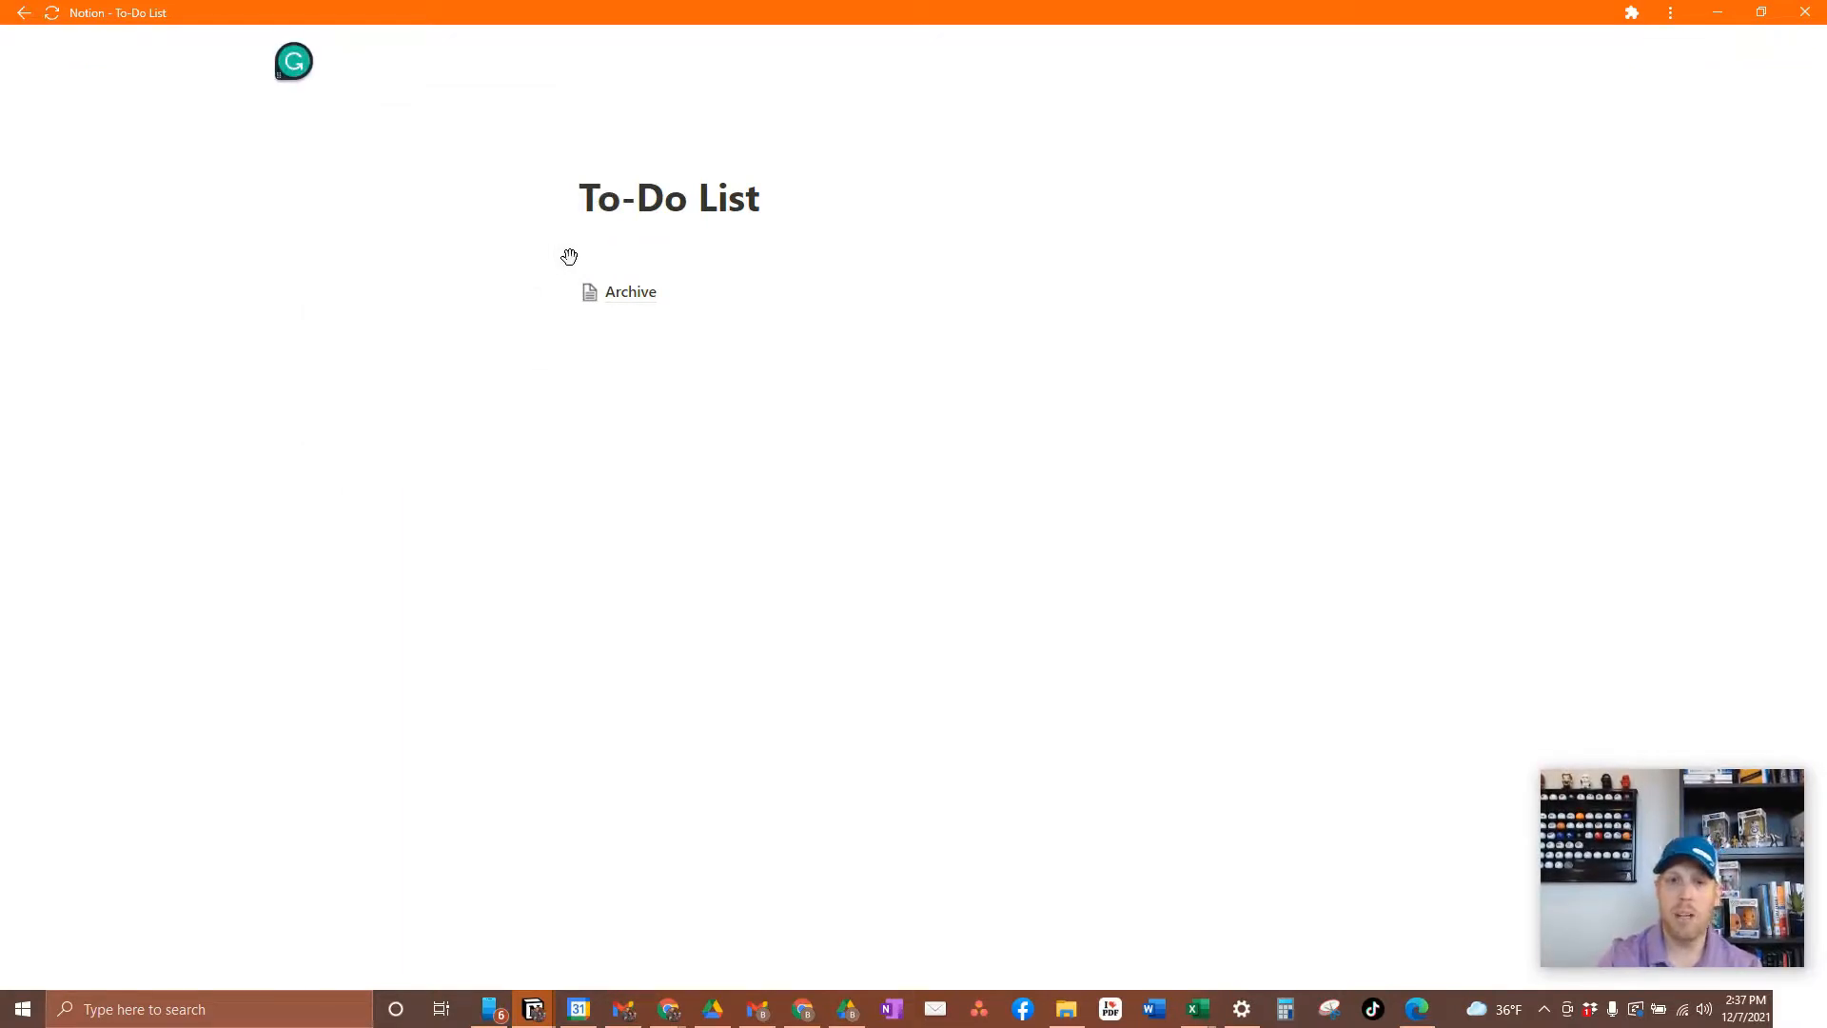